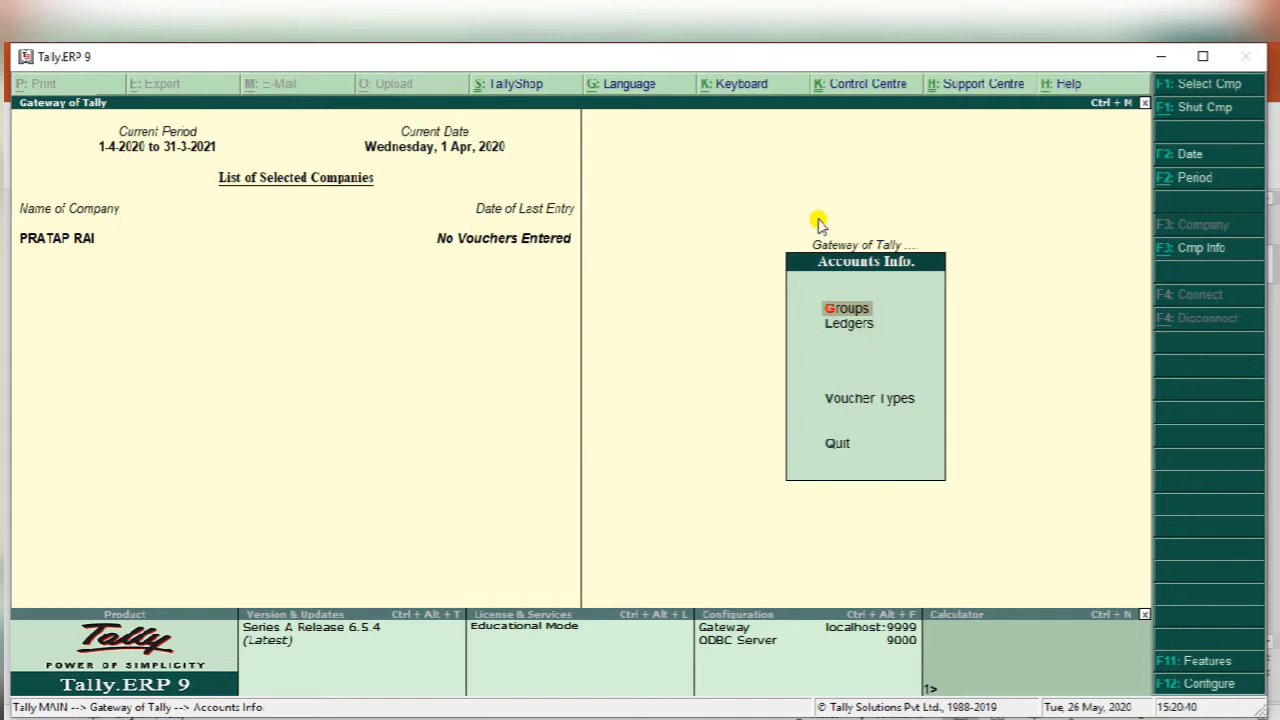
- Open the multiple-ledger alteration list for All Items to review the company's existing ledgers
key("Down")
key("Return")
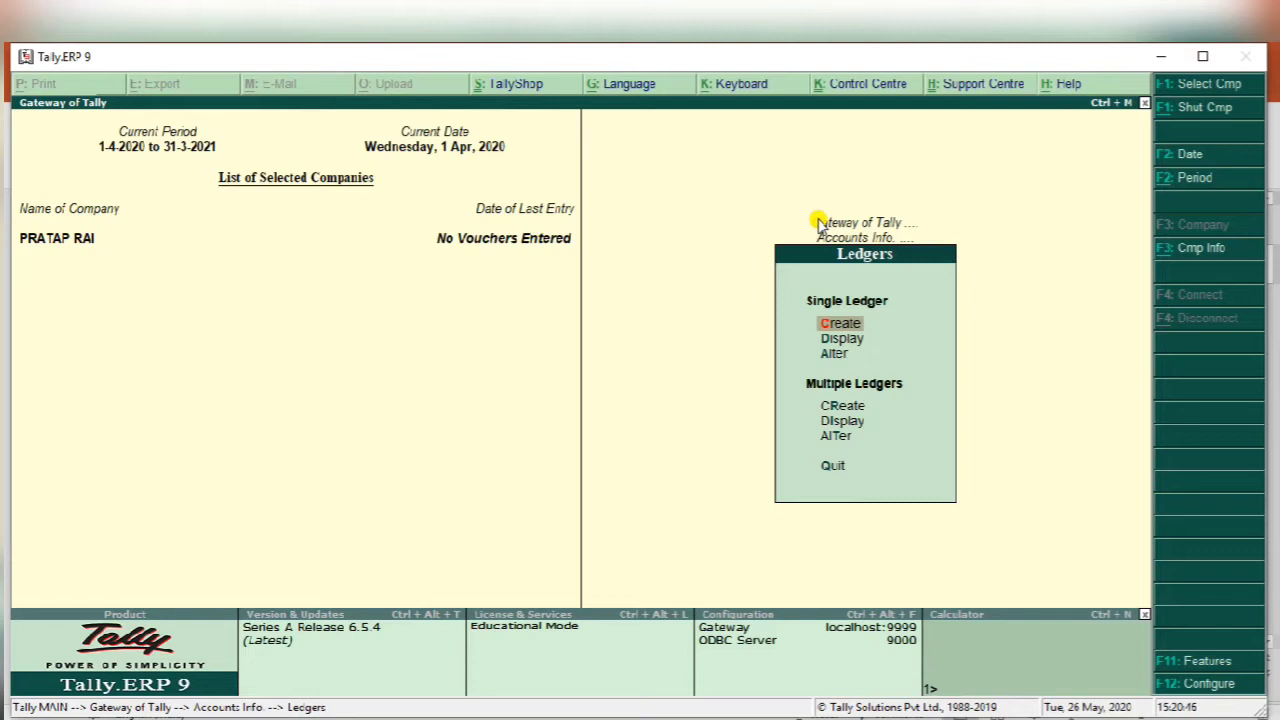
key("Down")
key("Down")
key("Down")
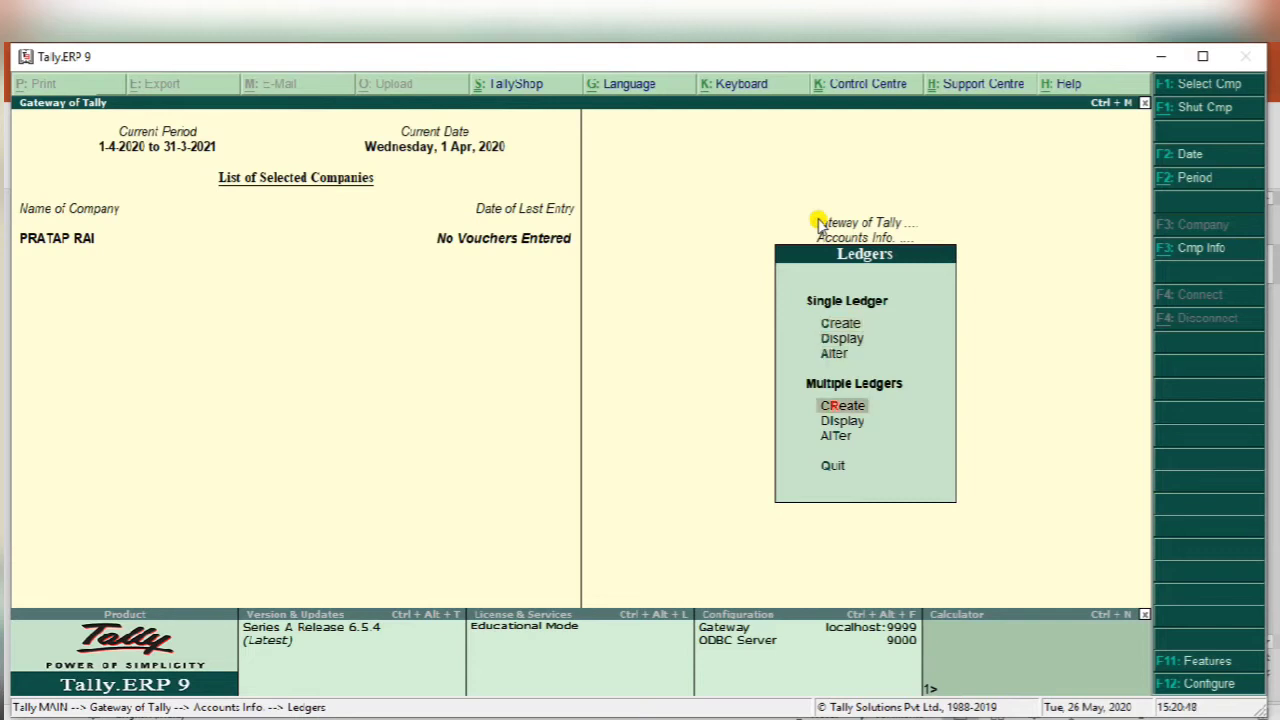
key("Down")
key("Down")
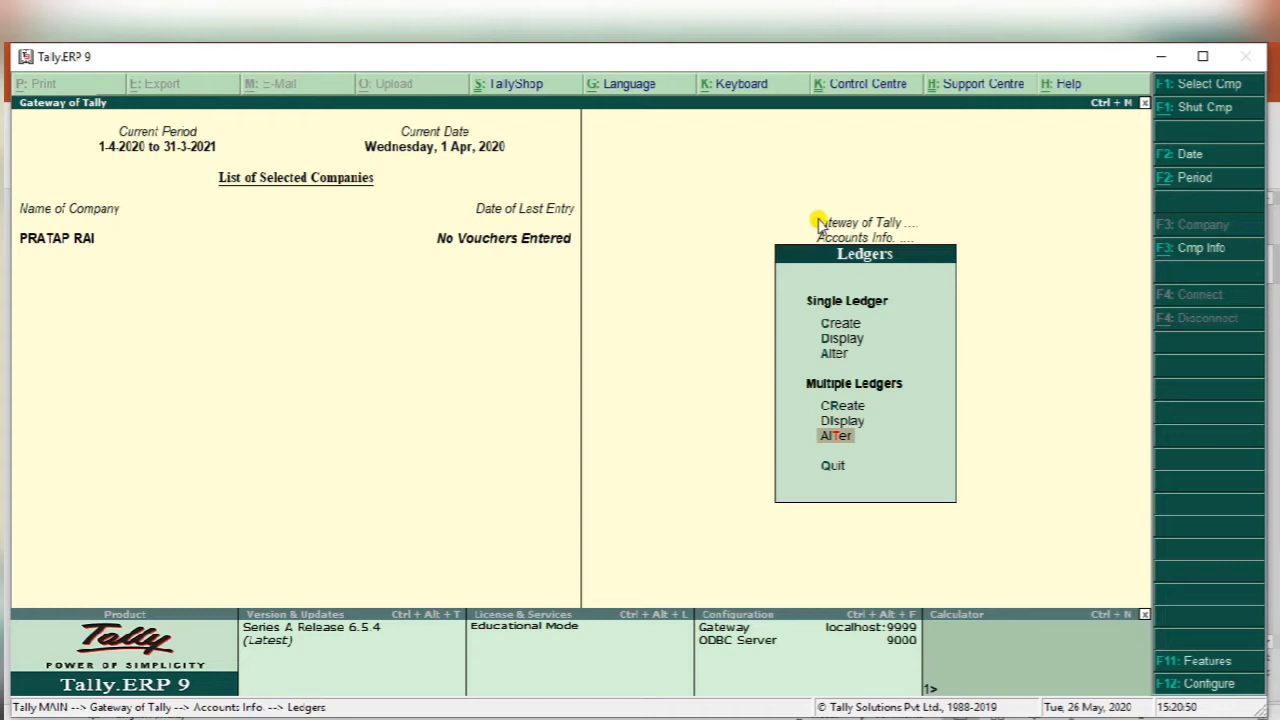
key("Return")
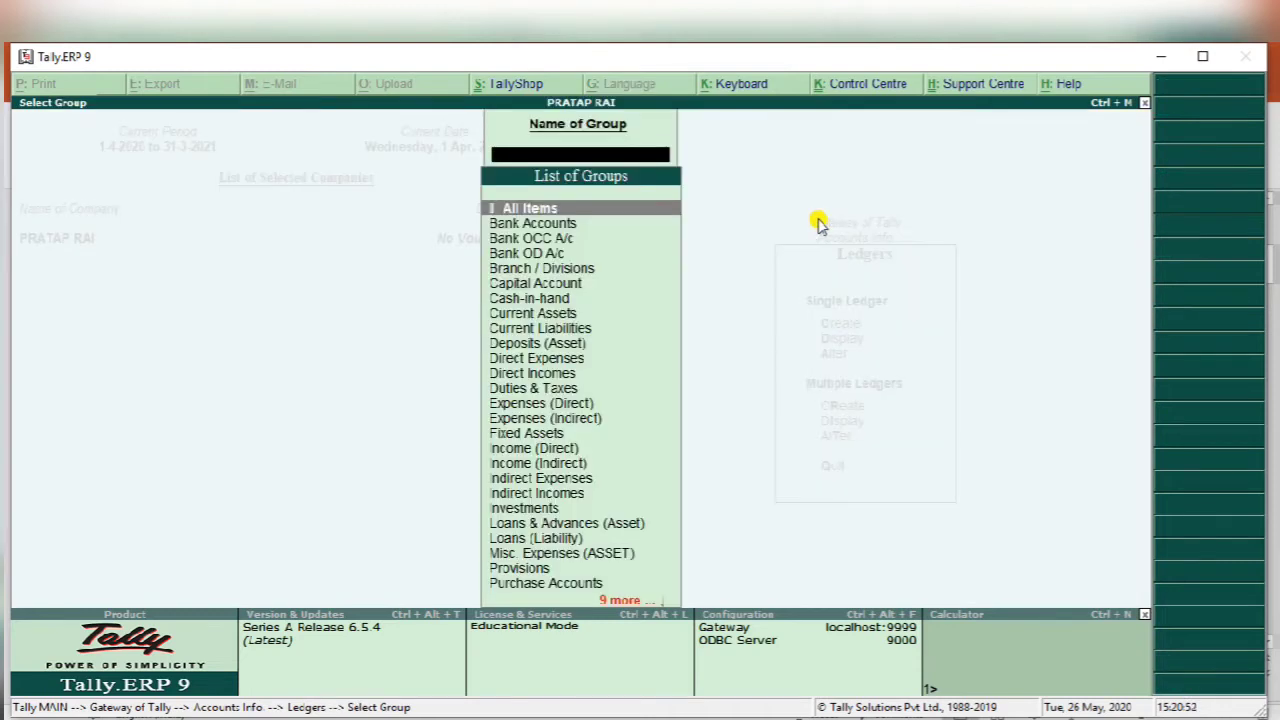
key("Return")
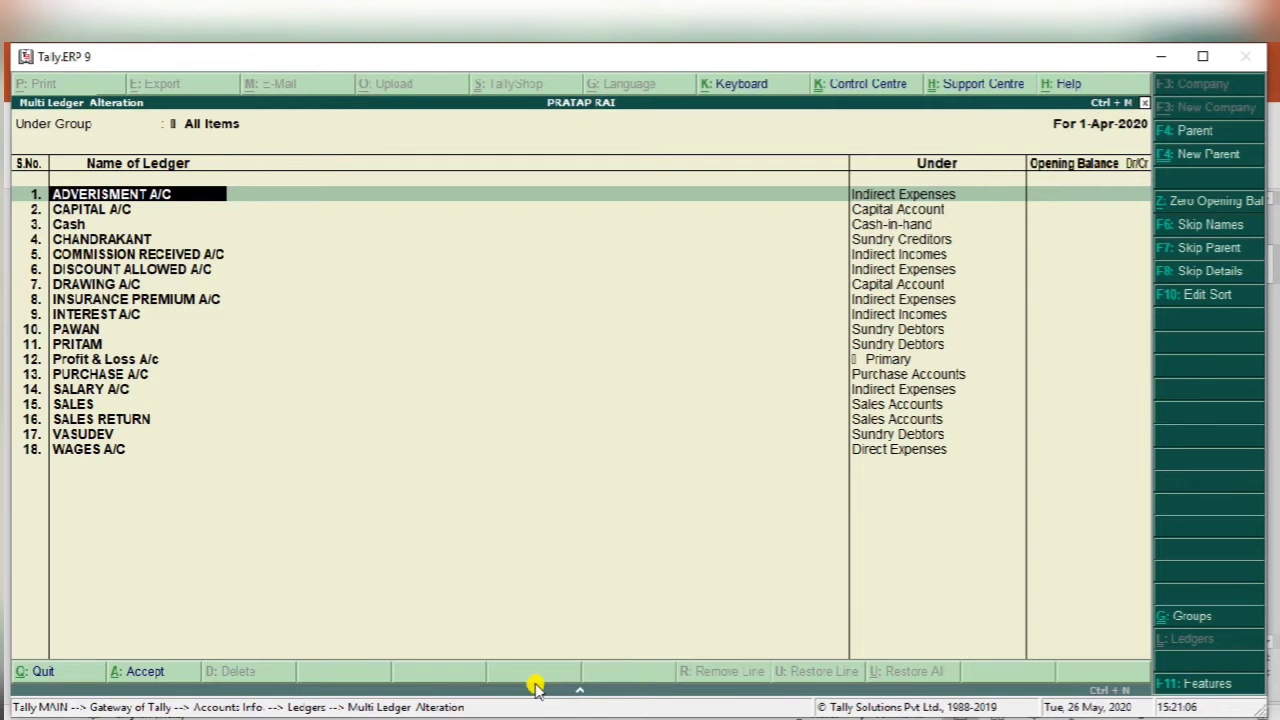
- Close the ledger alteration list and return to the Gateway of Tally
mouse_move(620, 719)
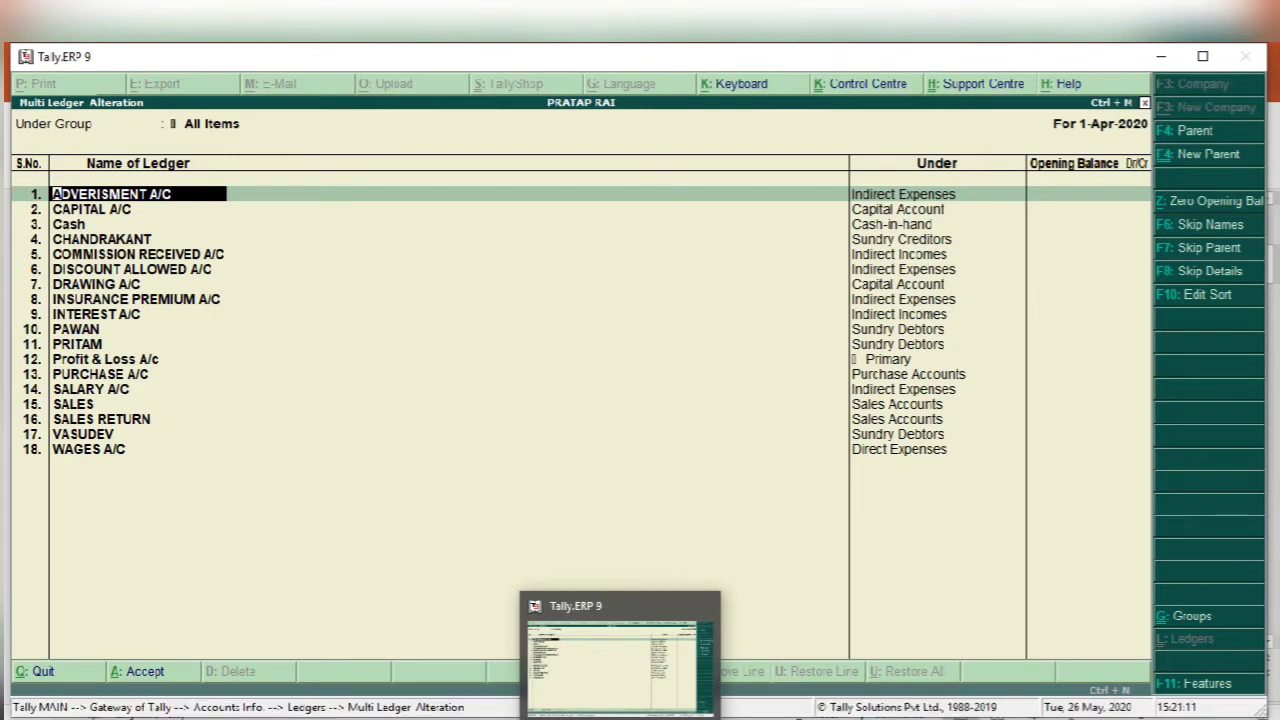
key("BackSpace")
key("Escape")
key("Return")
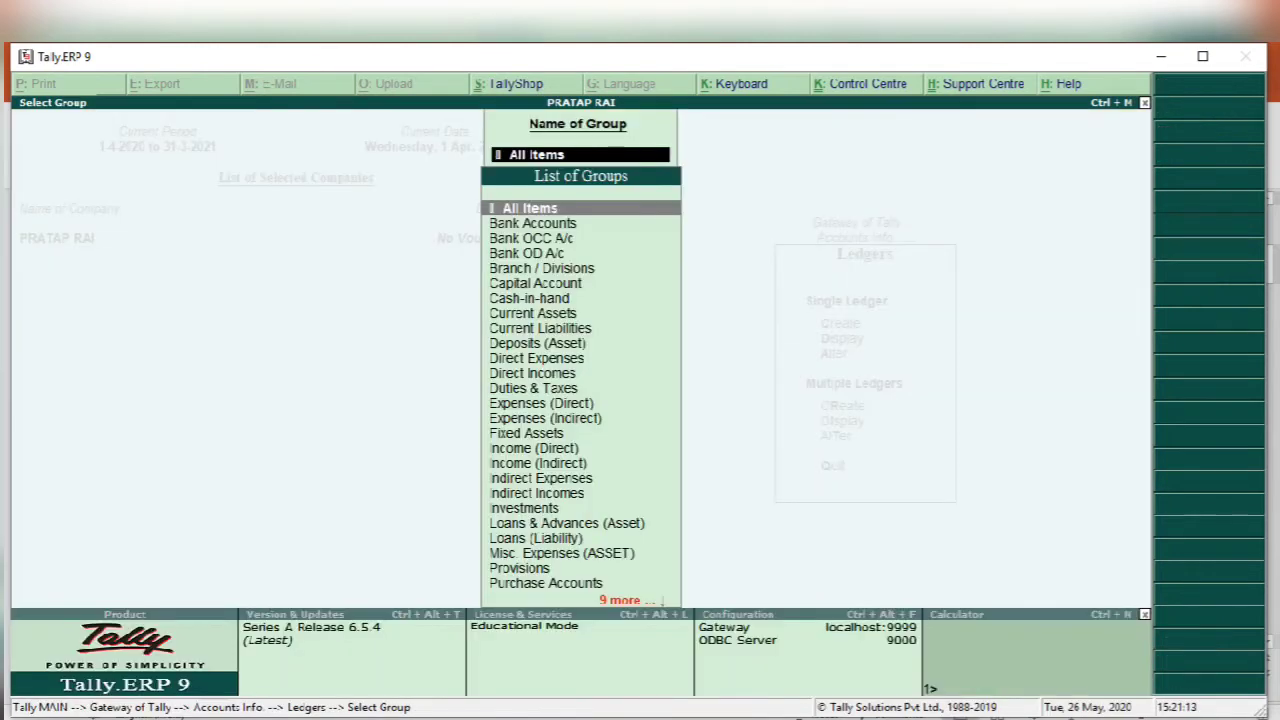
key("Escape")
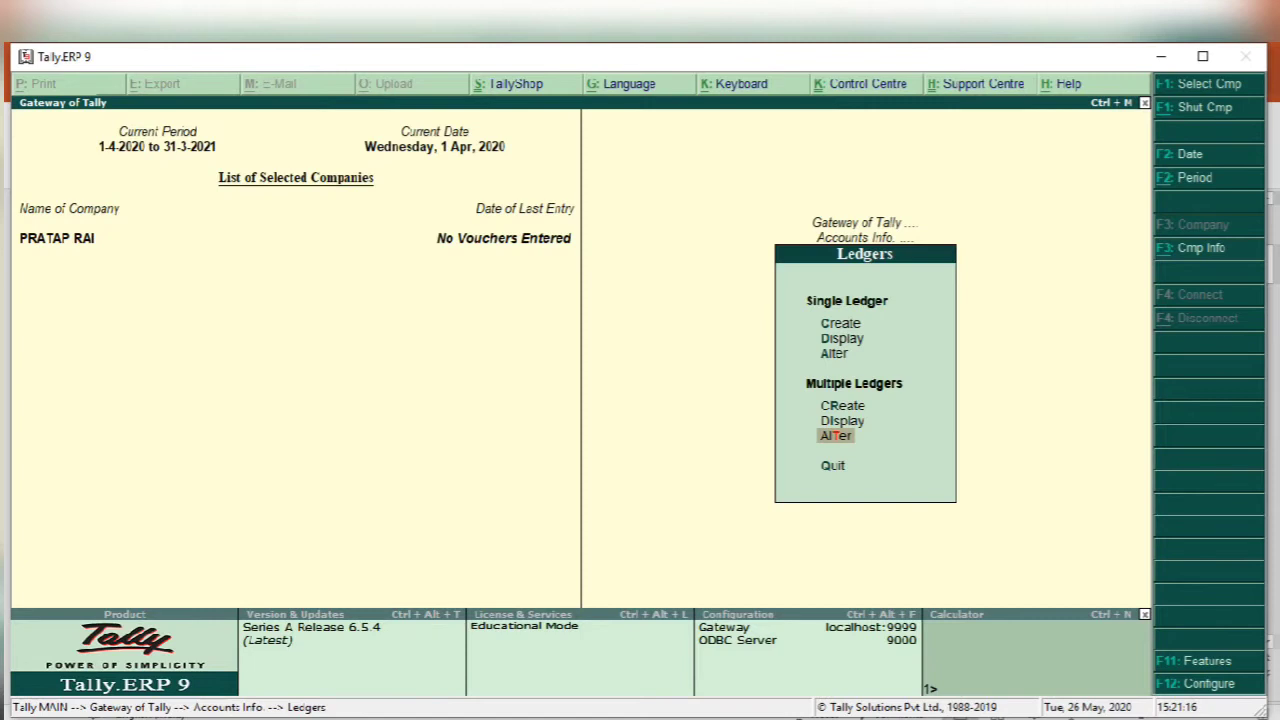
key("Escape")
key("Escape")
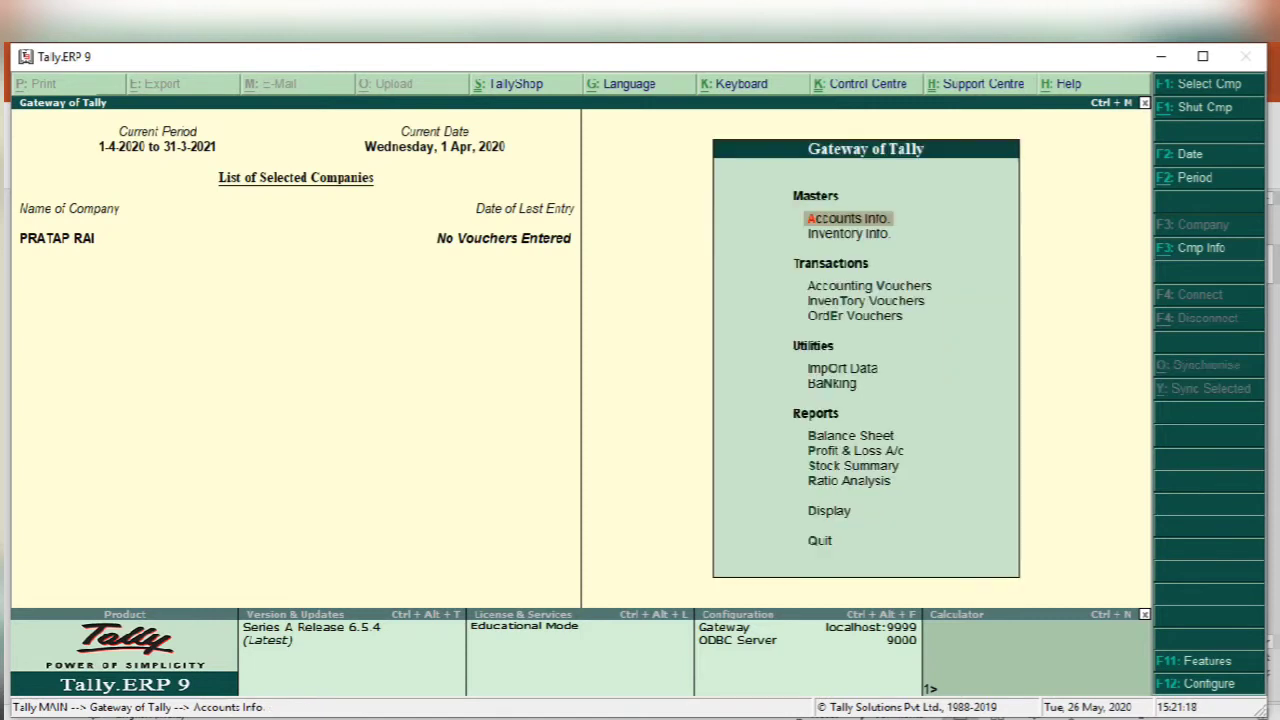
- Open Accounting Vouchers from the Gateway of Tally to begin entering transactions
key("Down")
key("Down")
key("Down")
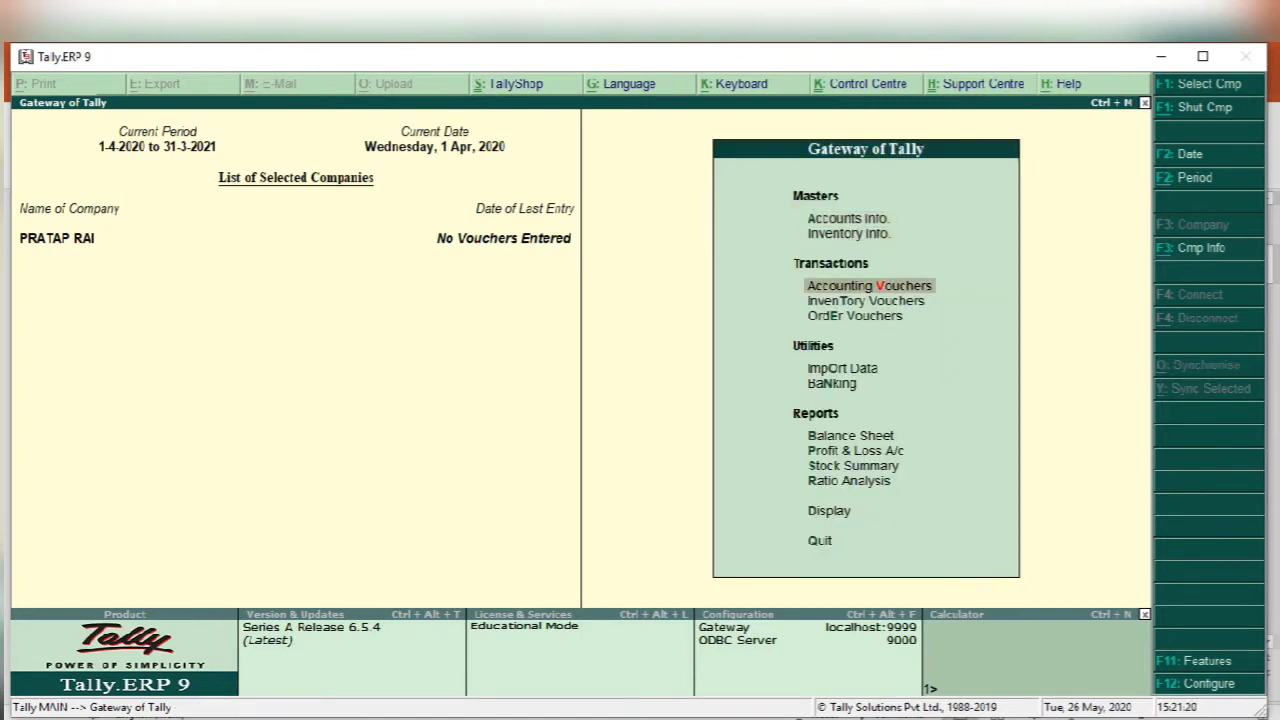
key("Up")
left_click(620, 718)
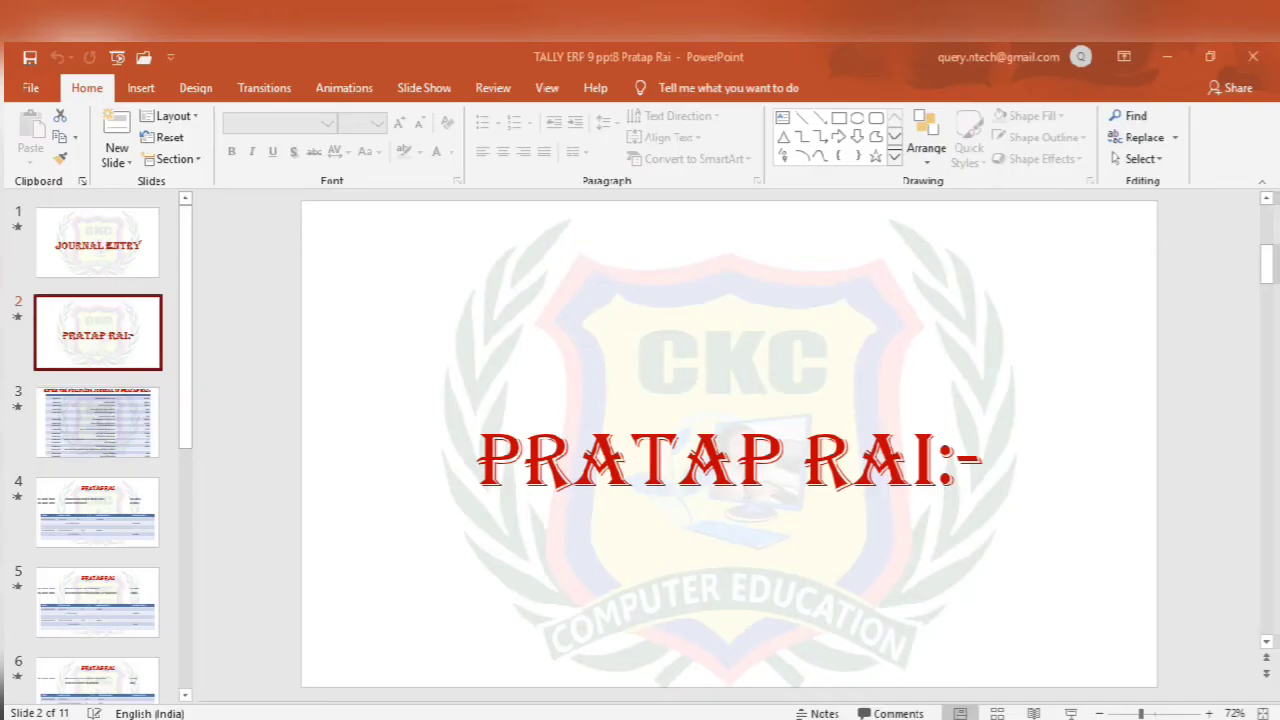
key("Return")
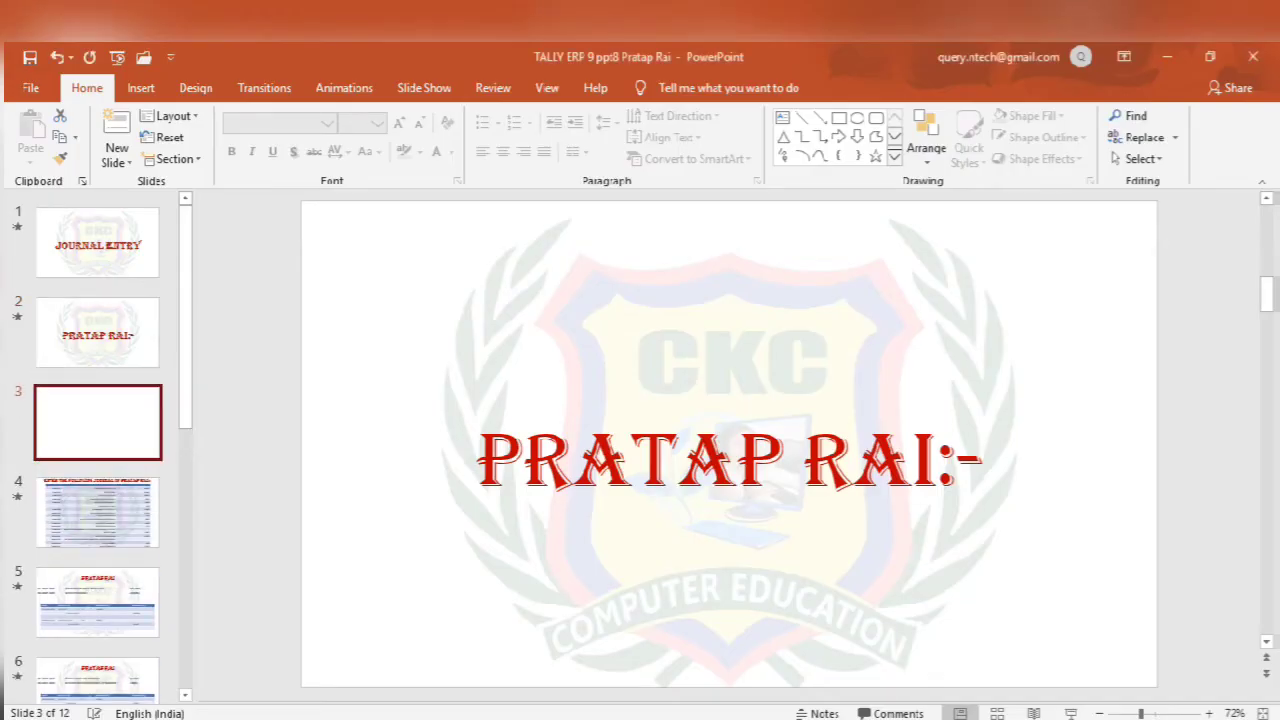
left_click(620, 718)
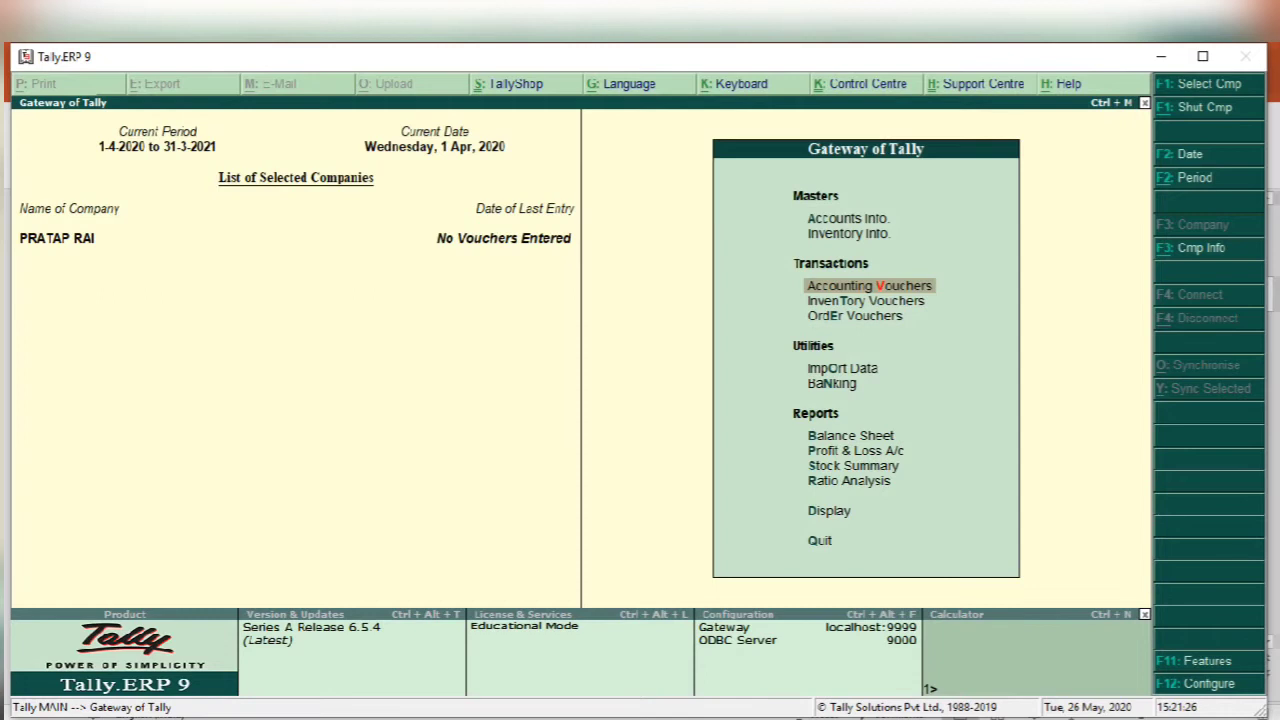
key("Return")
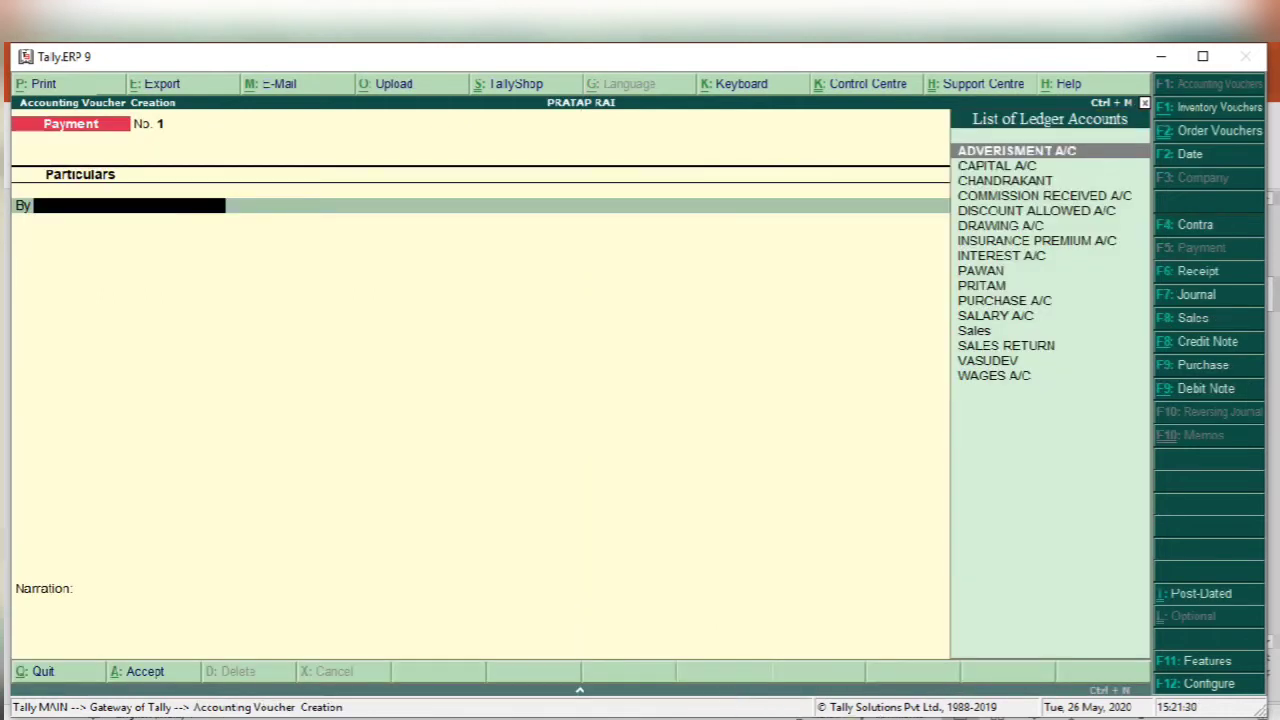
- Switch to PowerPoint, examine the 01-May-2020 and 02-May-2020 journal entries on slide 5, and return to Tally
left_click(711, 718)
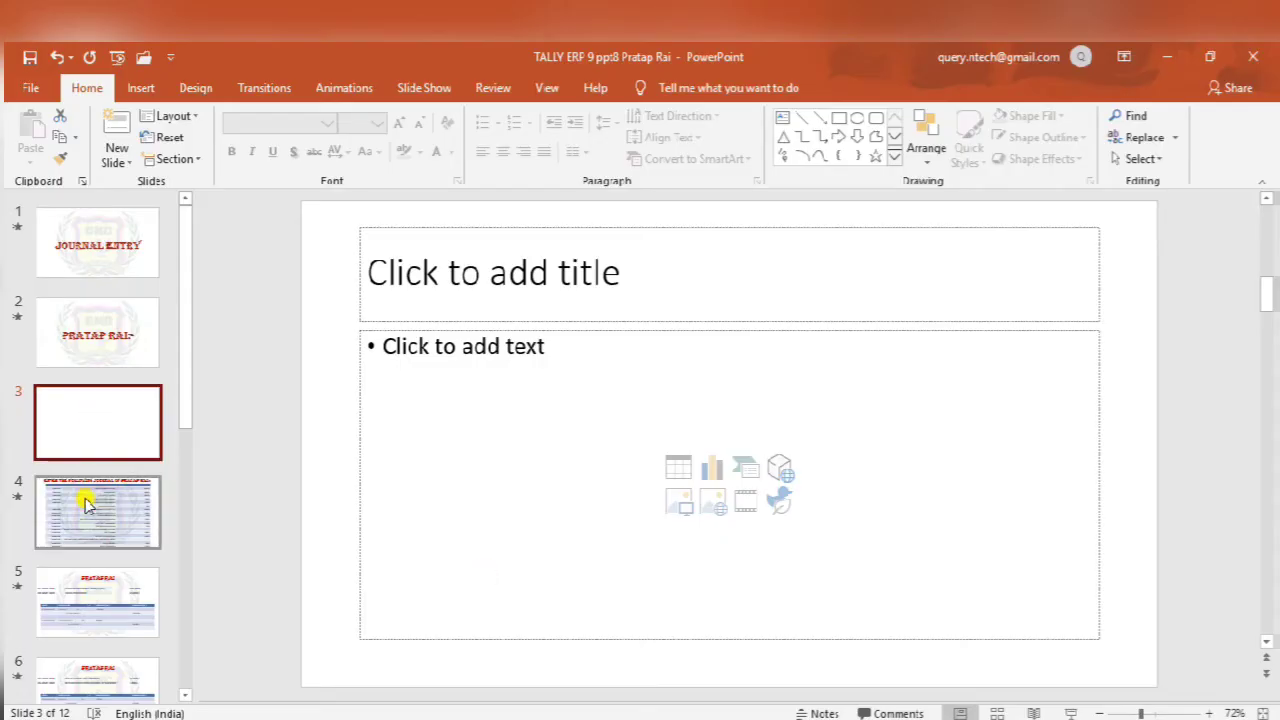
left_click(89, 588)
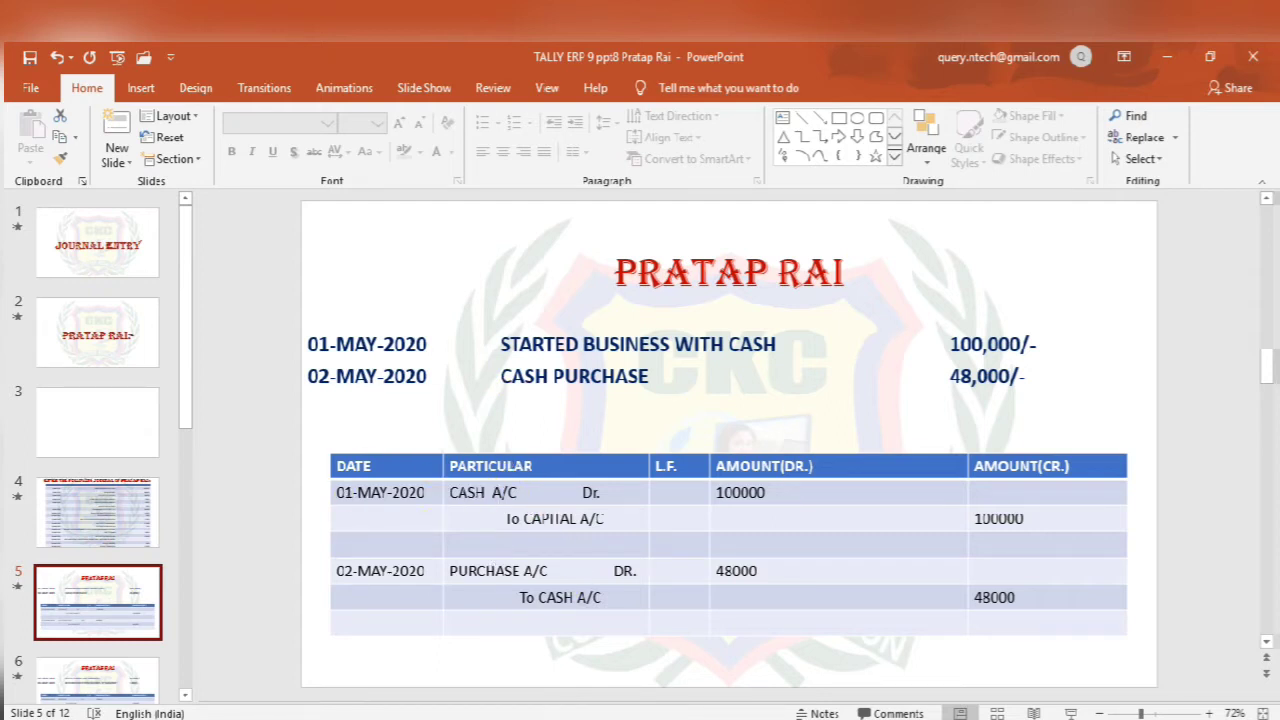
left_click(575, 708)
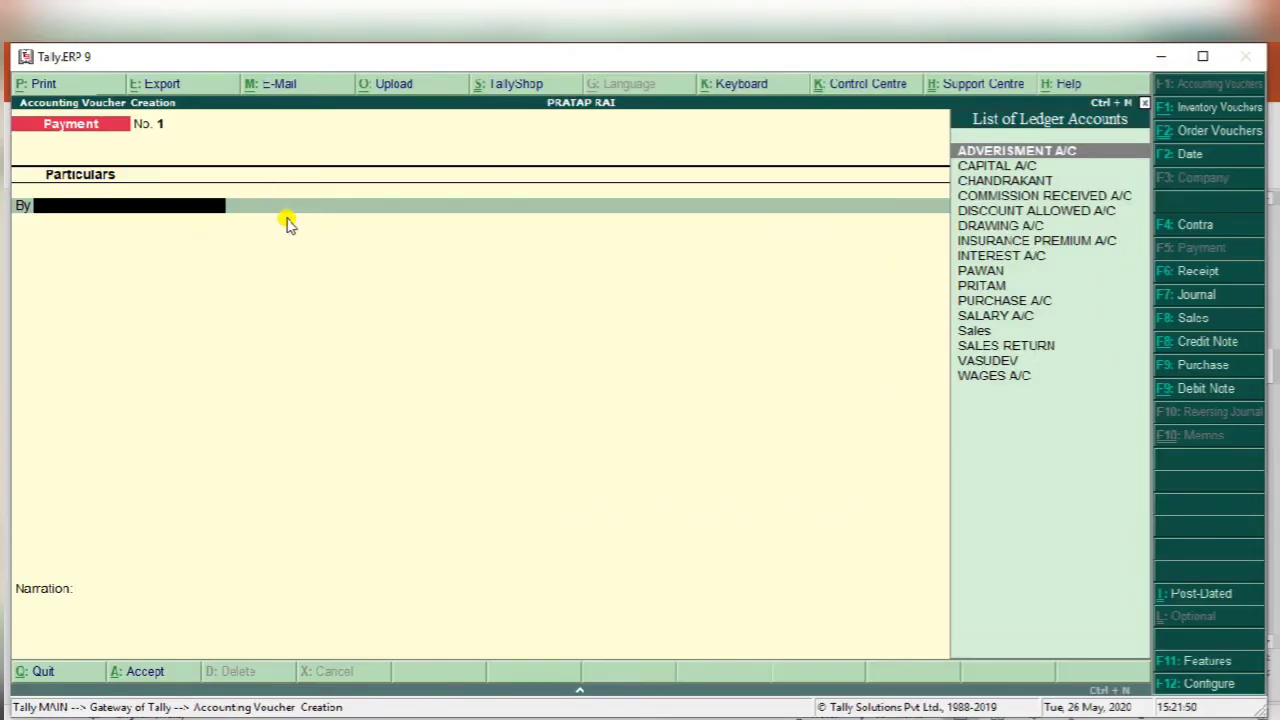
- Start a Receipt voucher and credit CAPITAL A/C with 1,00,000
key("F6")
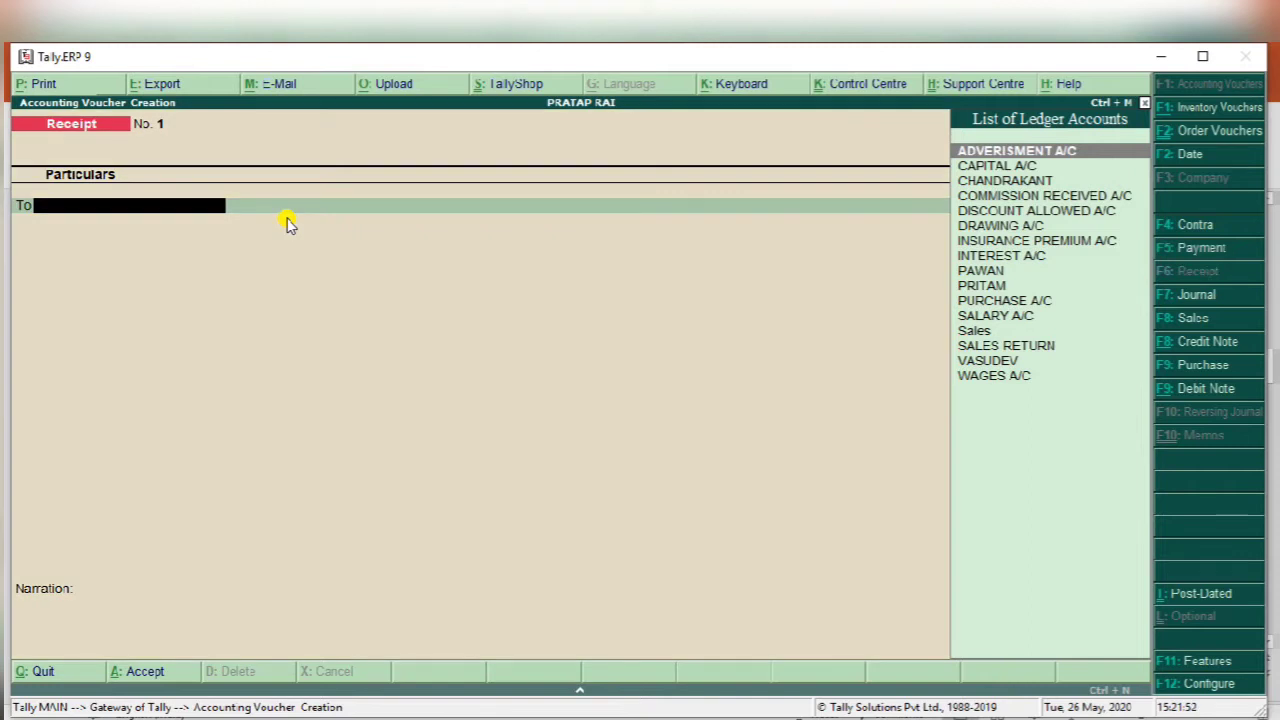
type("C")
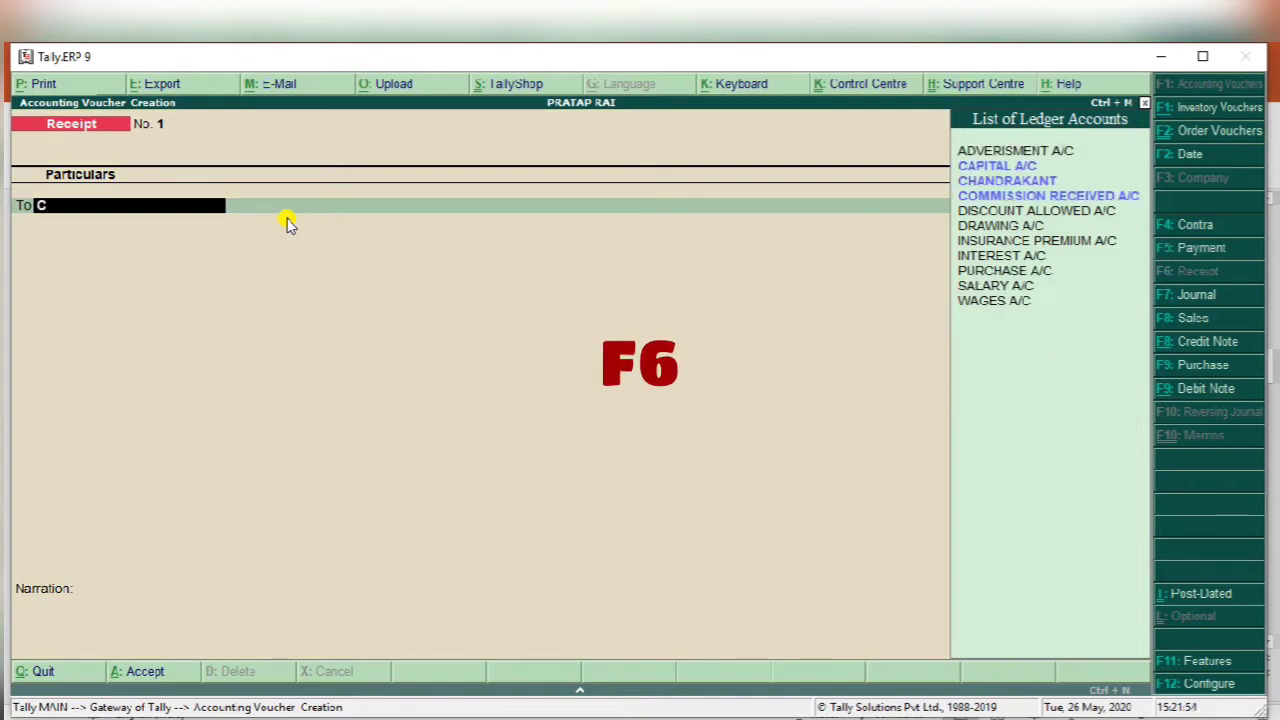
type("apit")
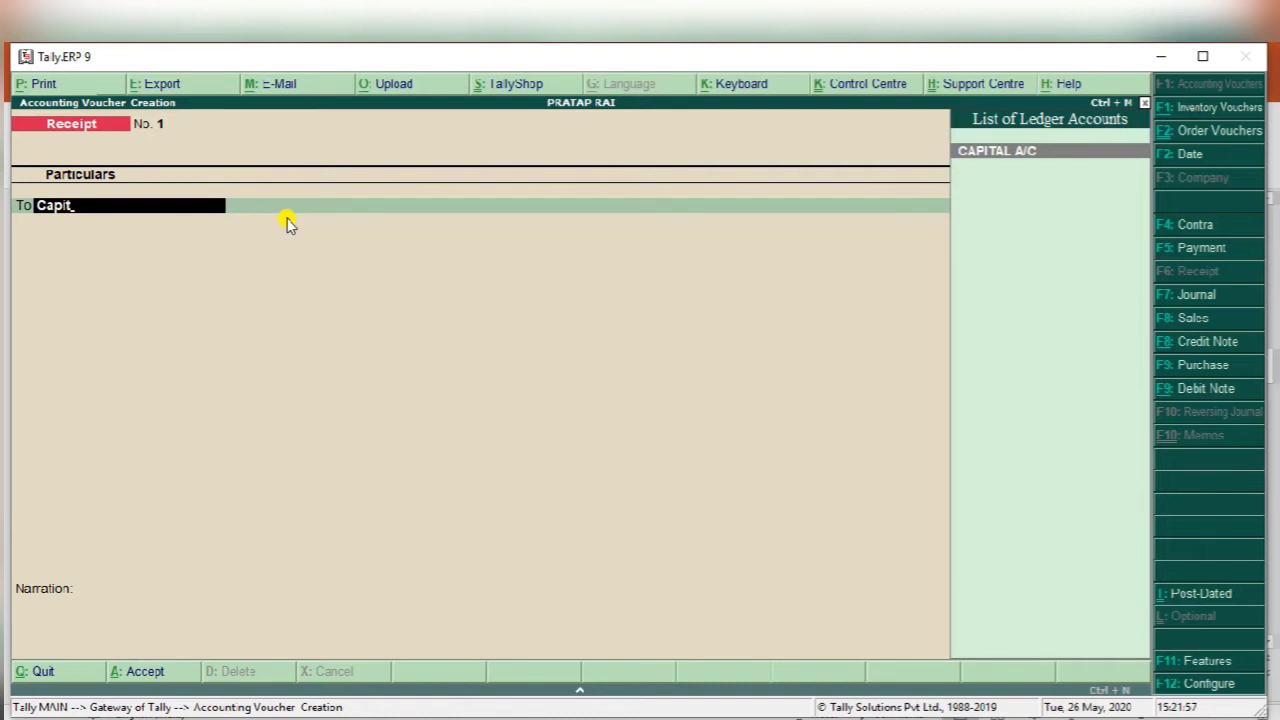
key("Return")
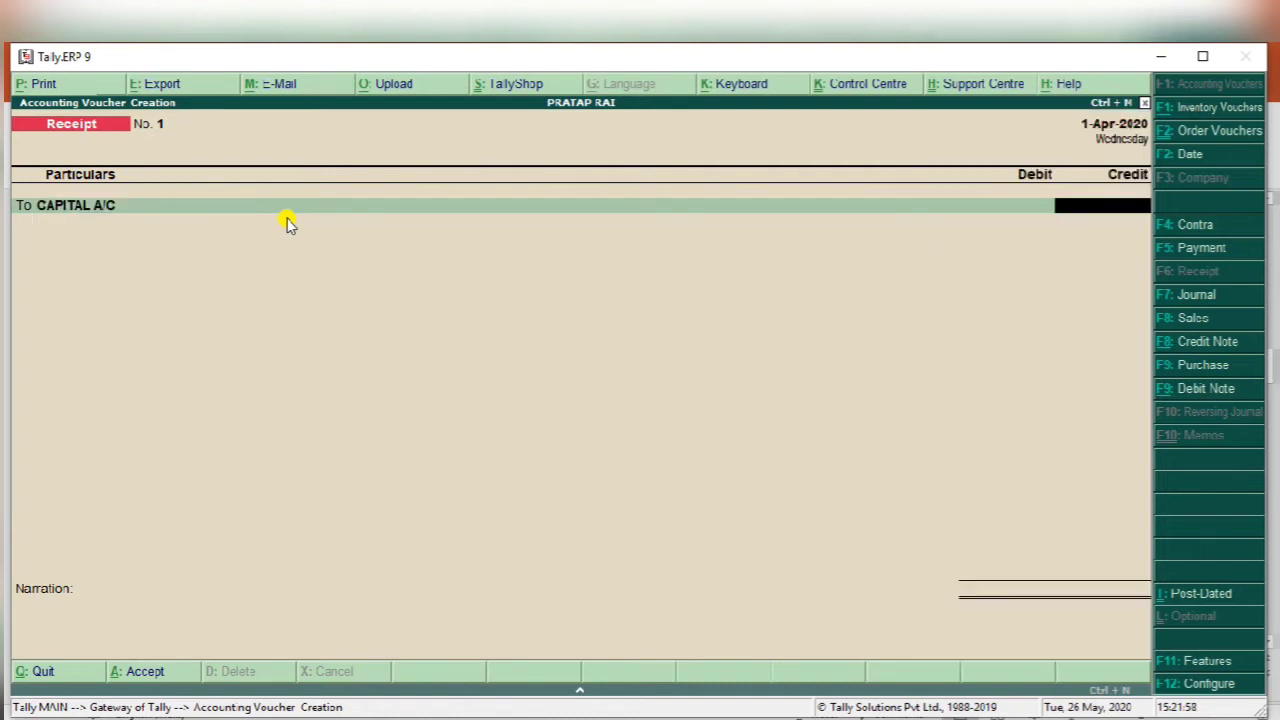
type("1,00,0")
type("00000")
key("Return")
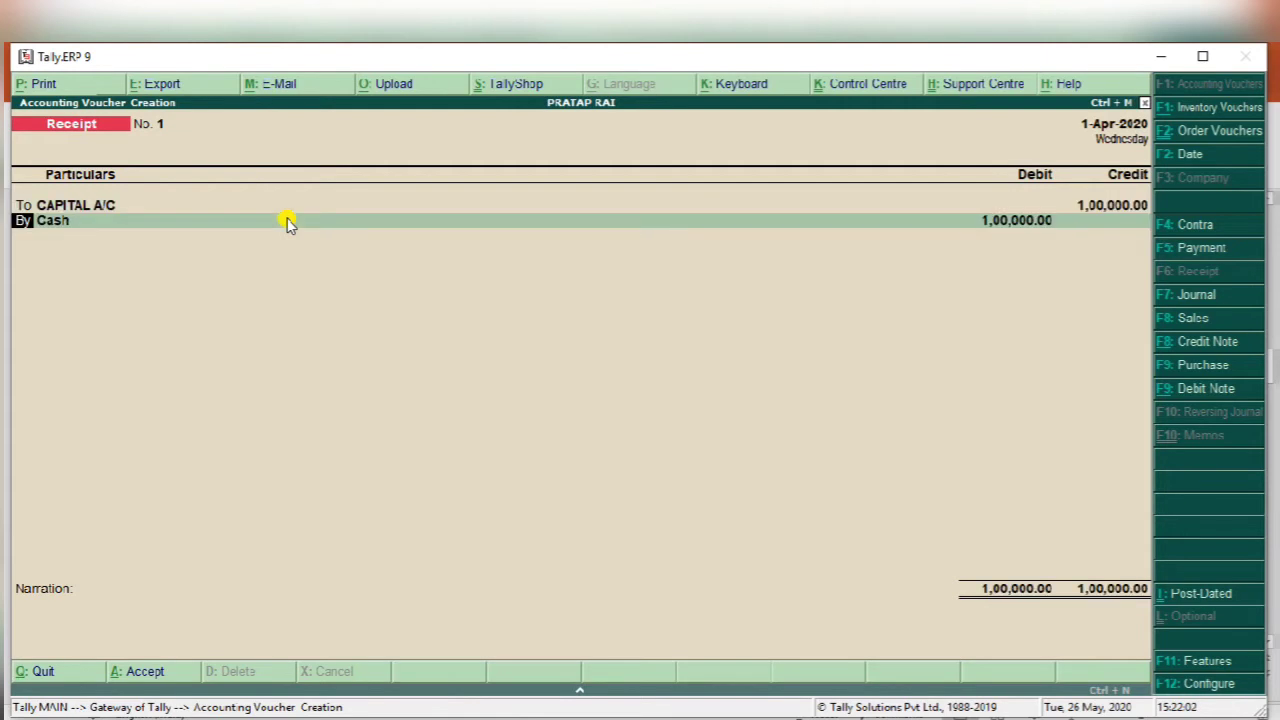
- Debit Cash with 1,00,000 and save the receipt voucher with a blank narration
key("Return")
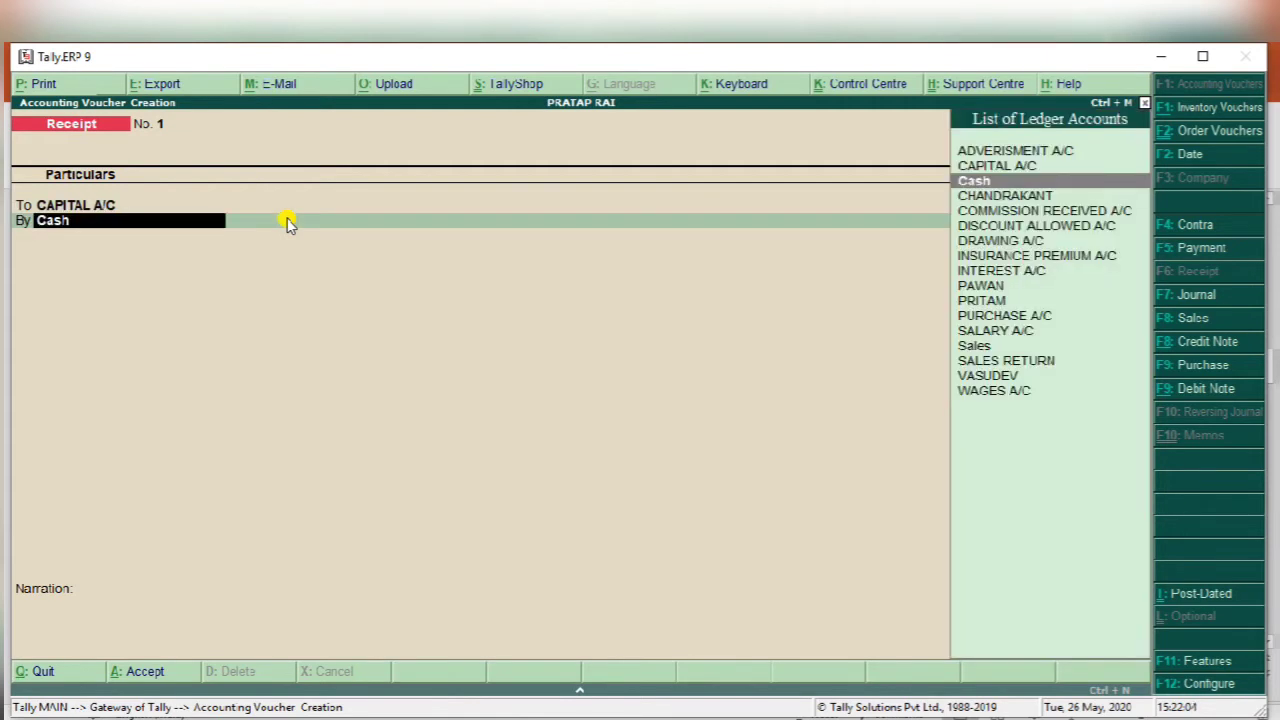
key("Return")
key("Return")
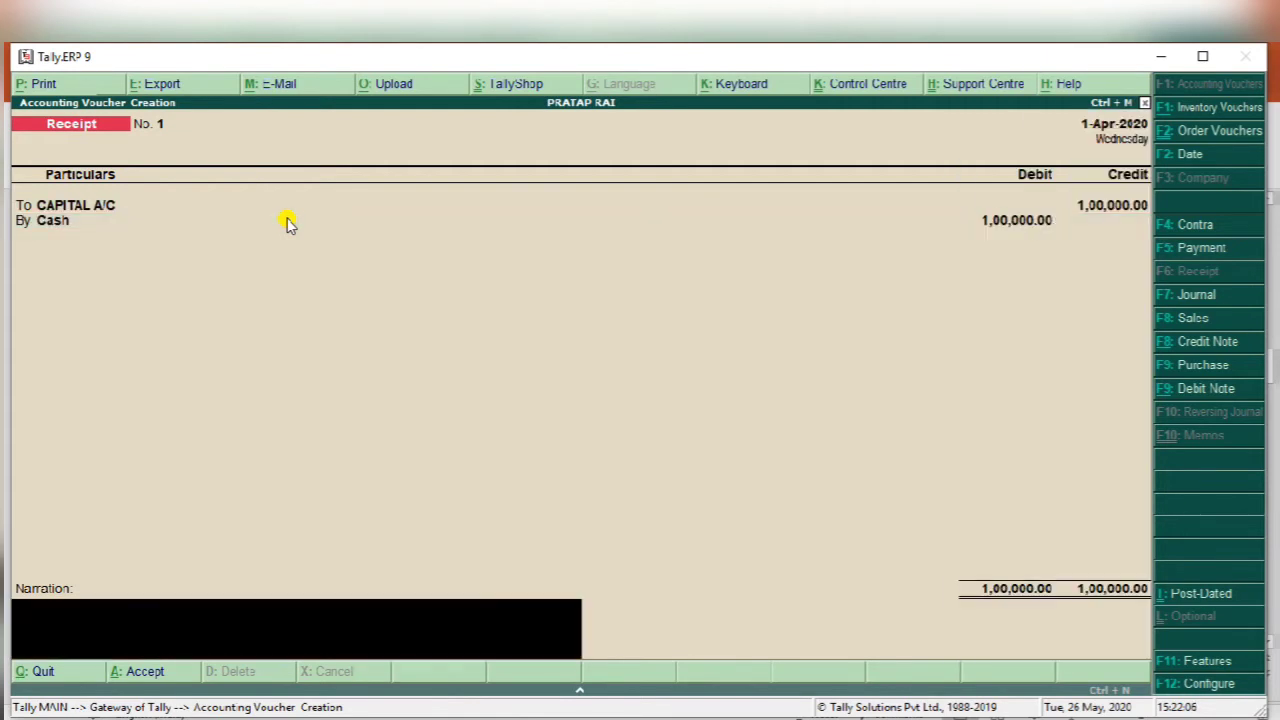
key("Return")
key("Return")
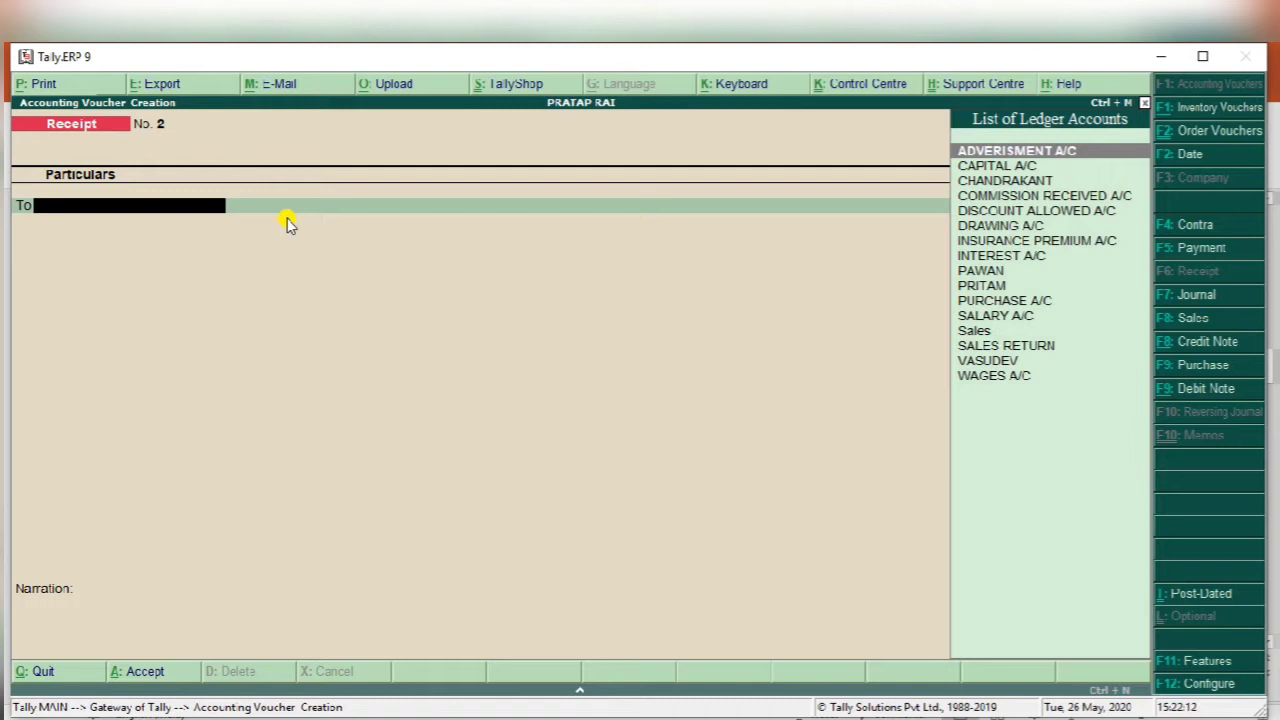
- Start a Purchase voucher in voucher mode, leaving the supplier invoice number and date blank
key("F9")
key("ctrl+v")
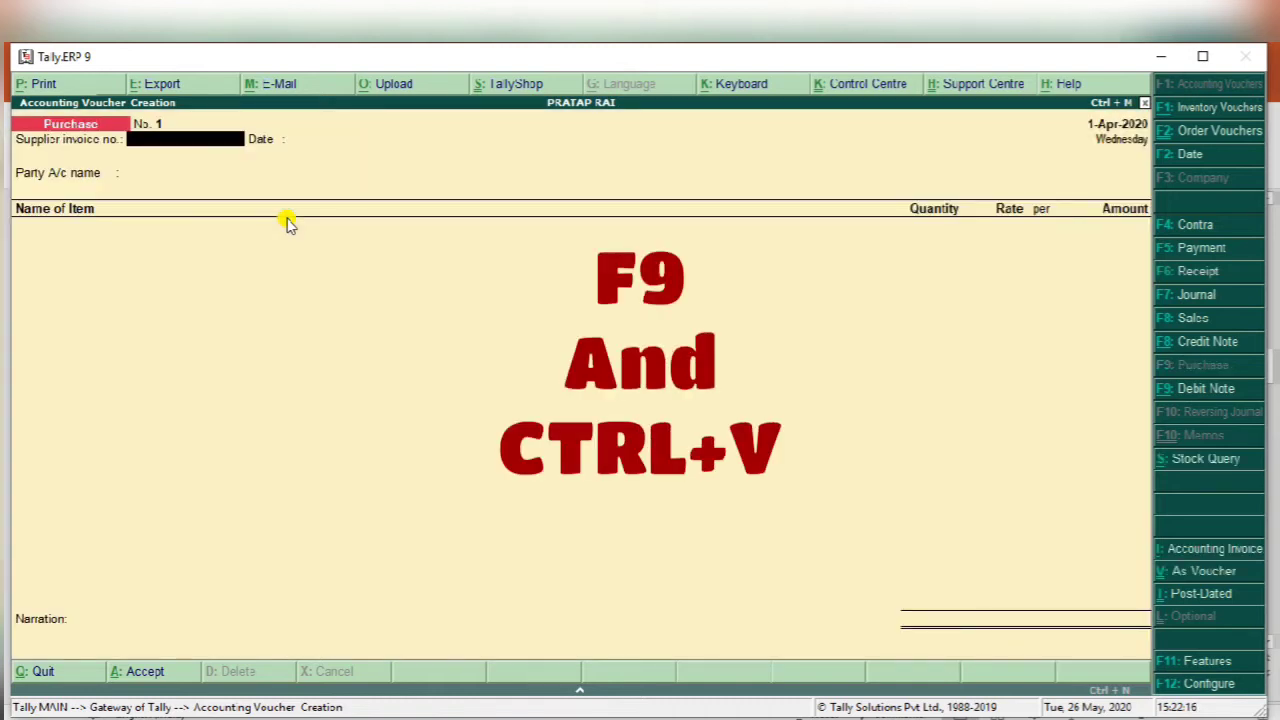
key("ctrl+v")
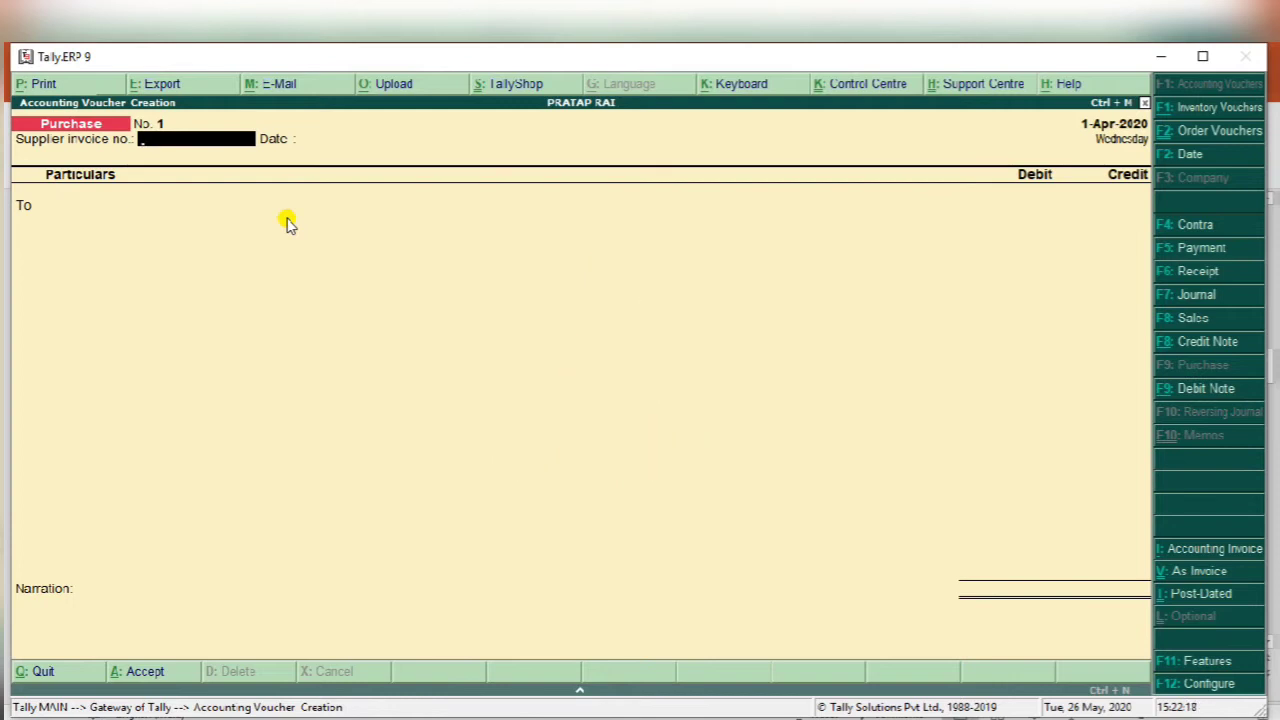
key("Return")
key("Return")
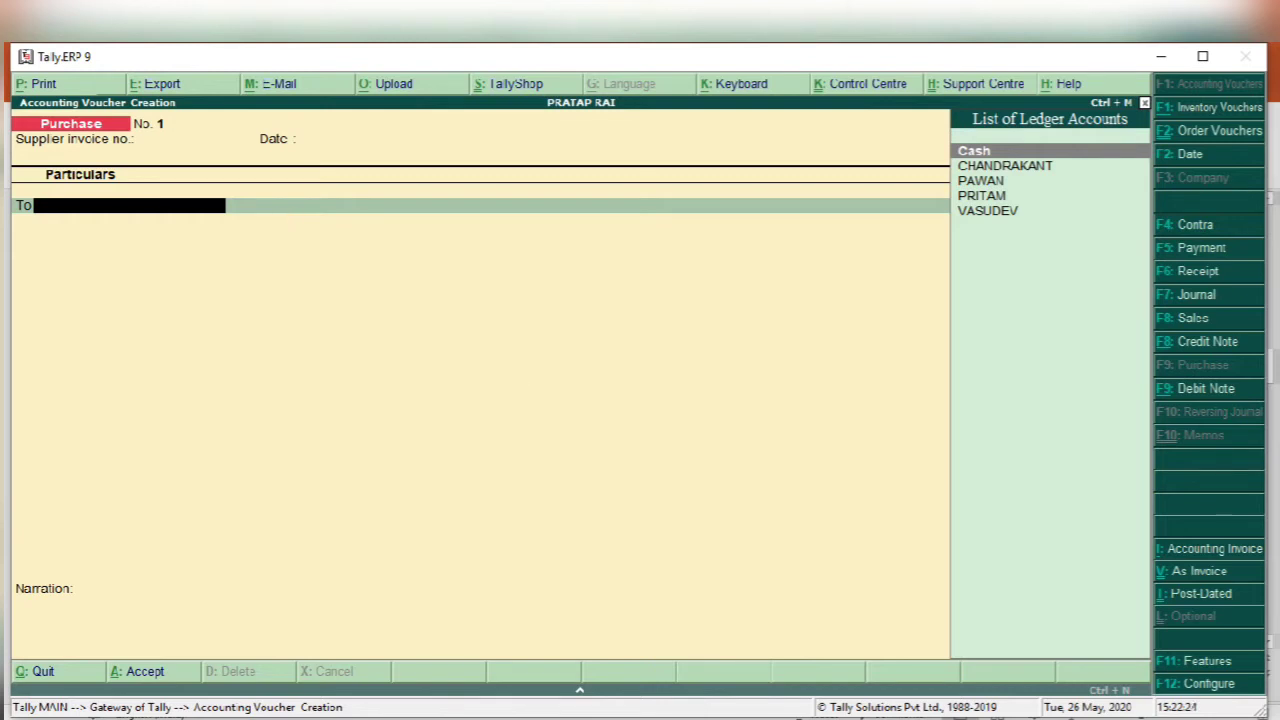
- Check the cash purchase entry in the PowerPoint slide and set the purchase voucher's date to 2-May-2020
key("alt+Tab")
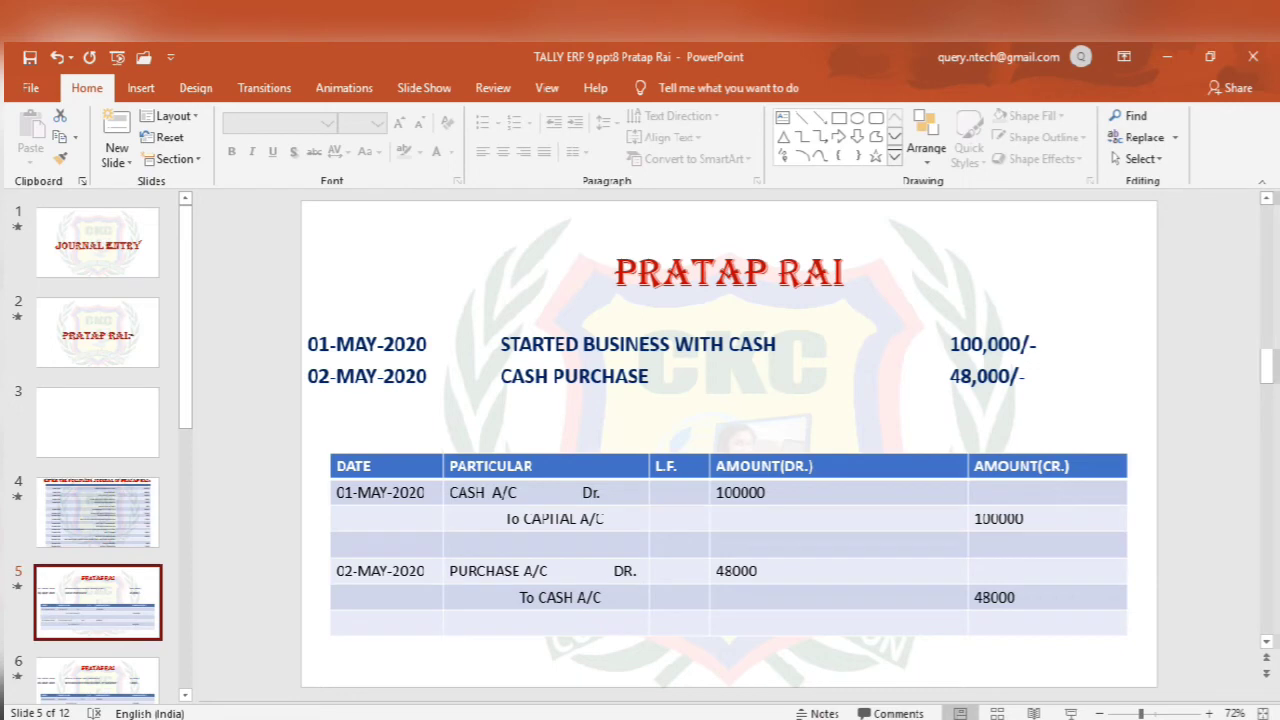
key("alt+Tab")
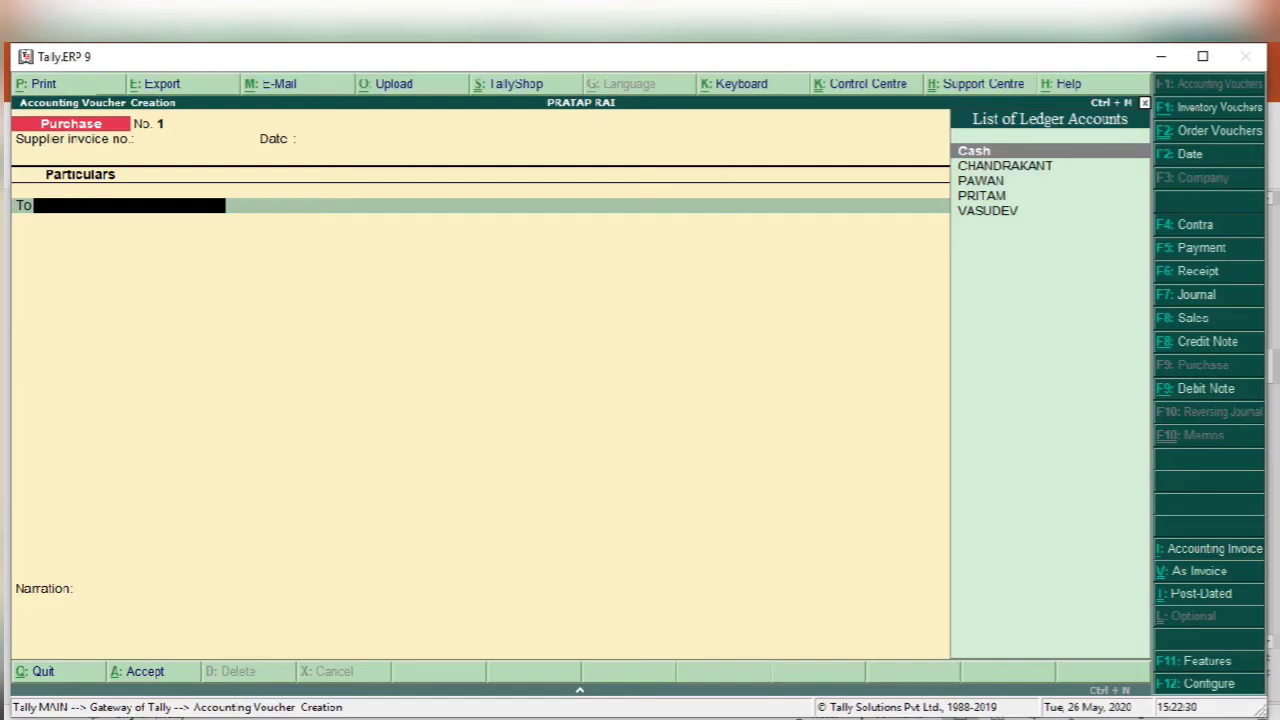
key("F2")
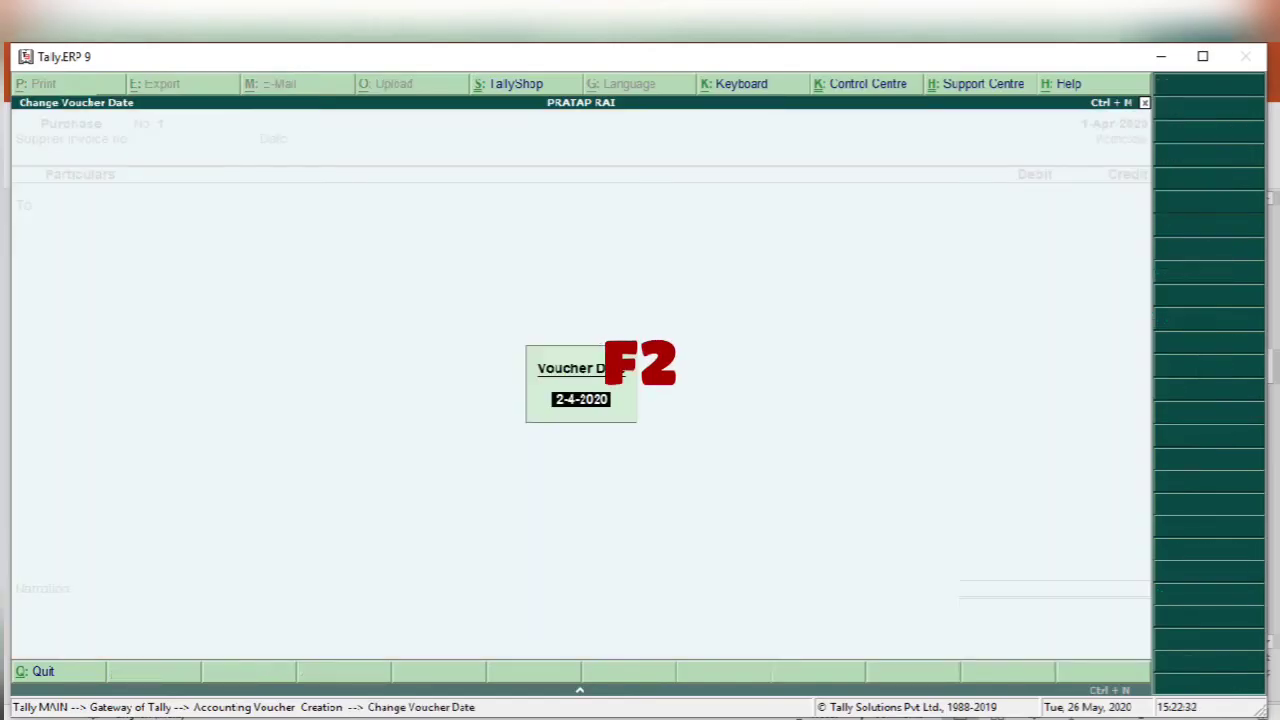
type("2")
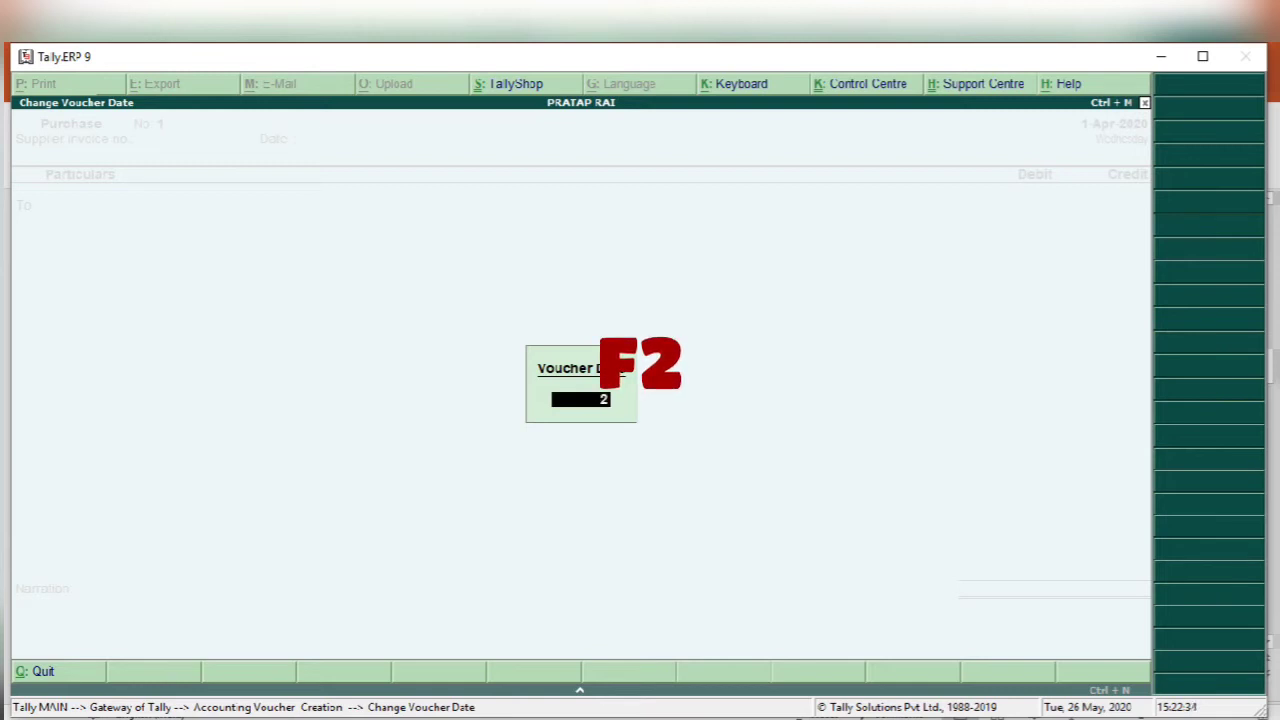
type("5")
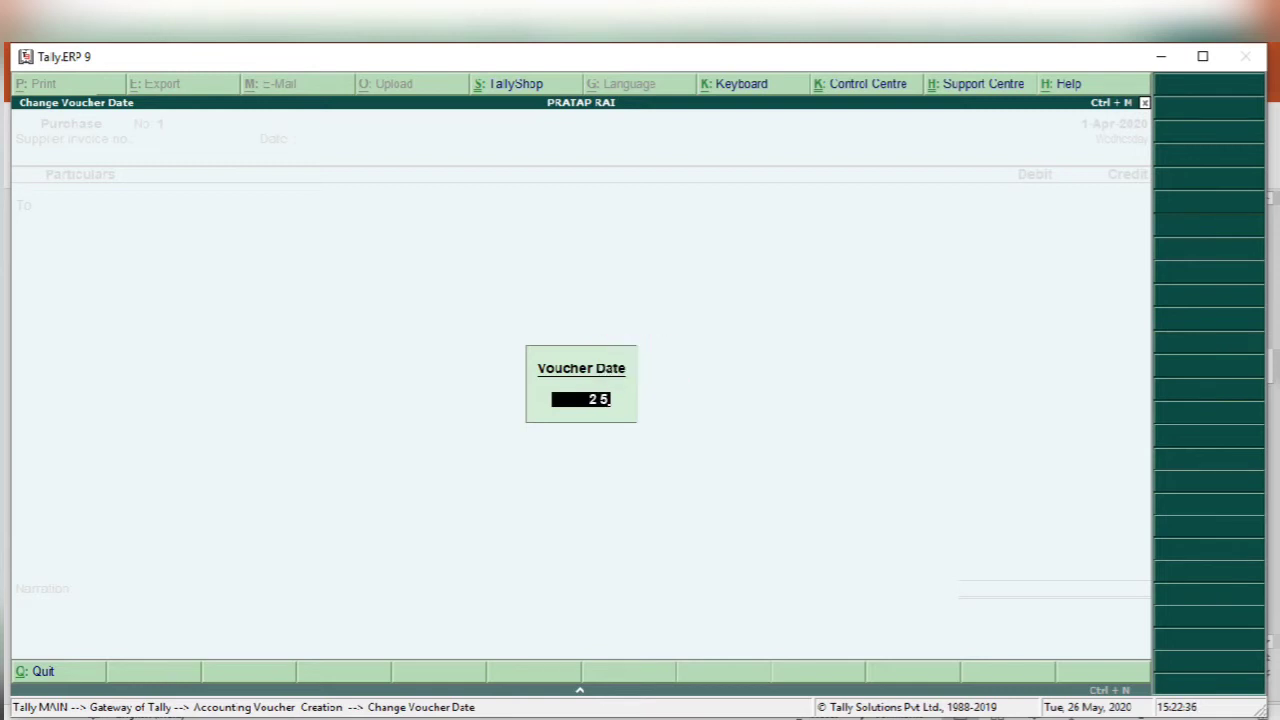
key("Return")
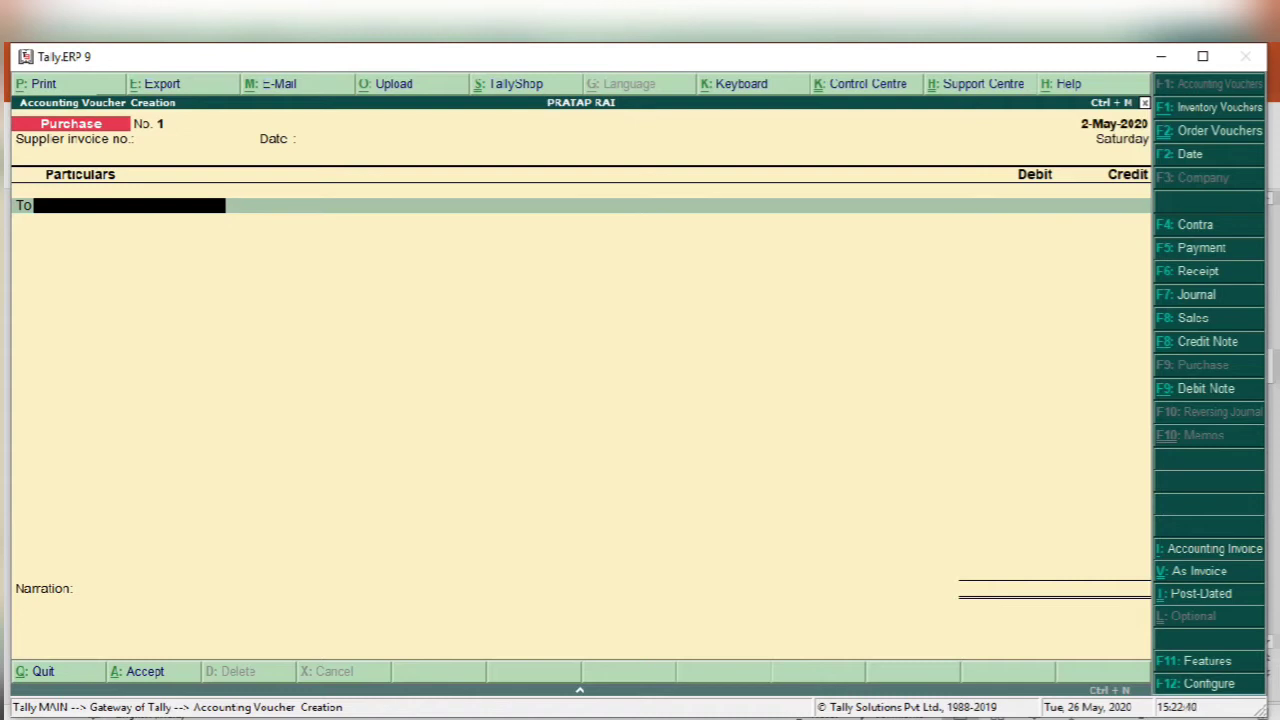
- Credit Cash with 48,000 in the purchase voucher, keeping the default supplier details
type("Cash")
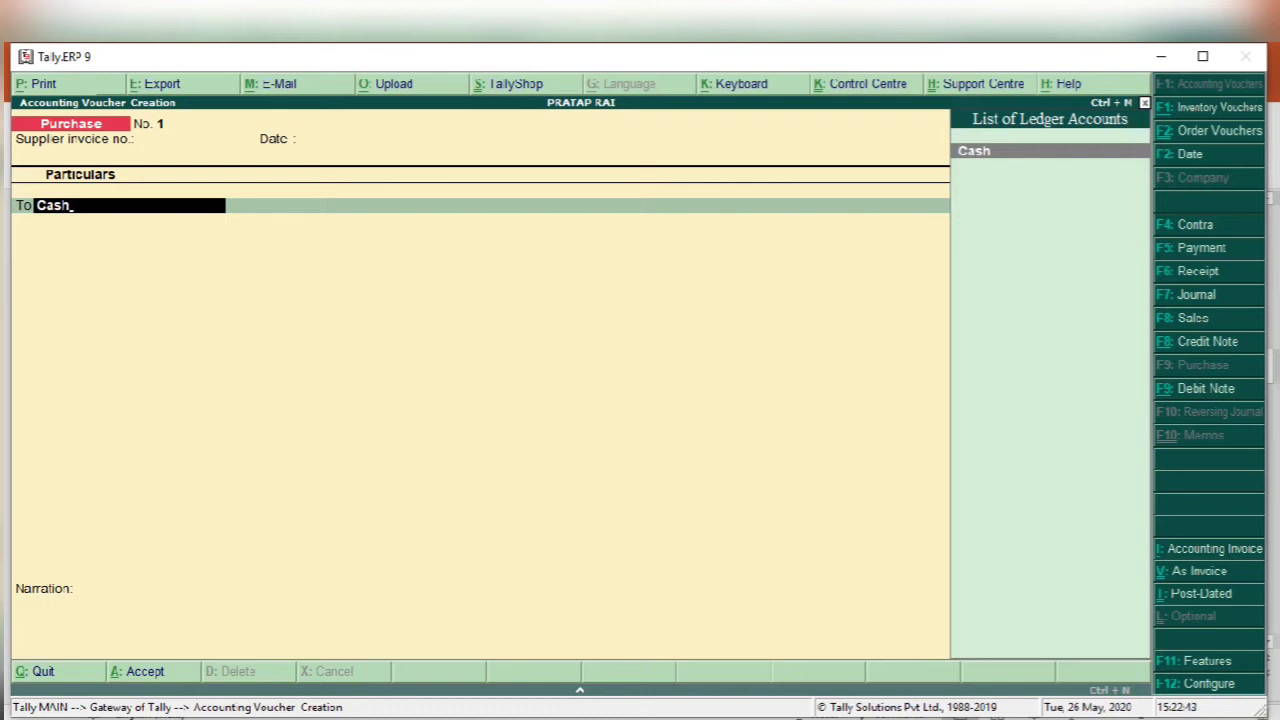
key("Return")
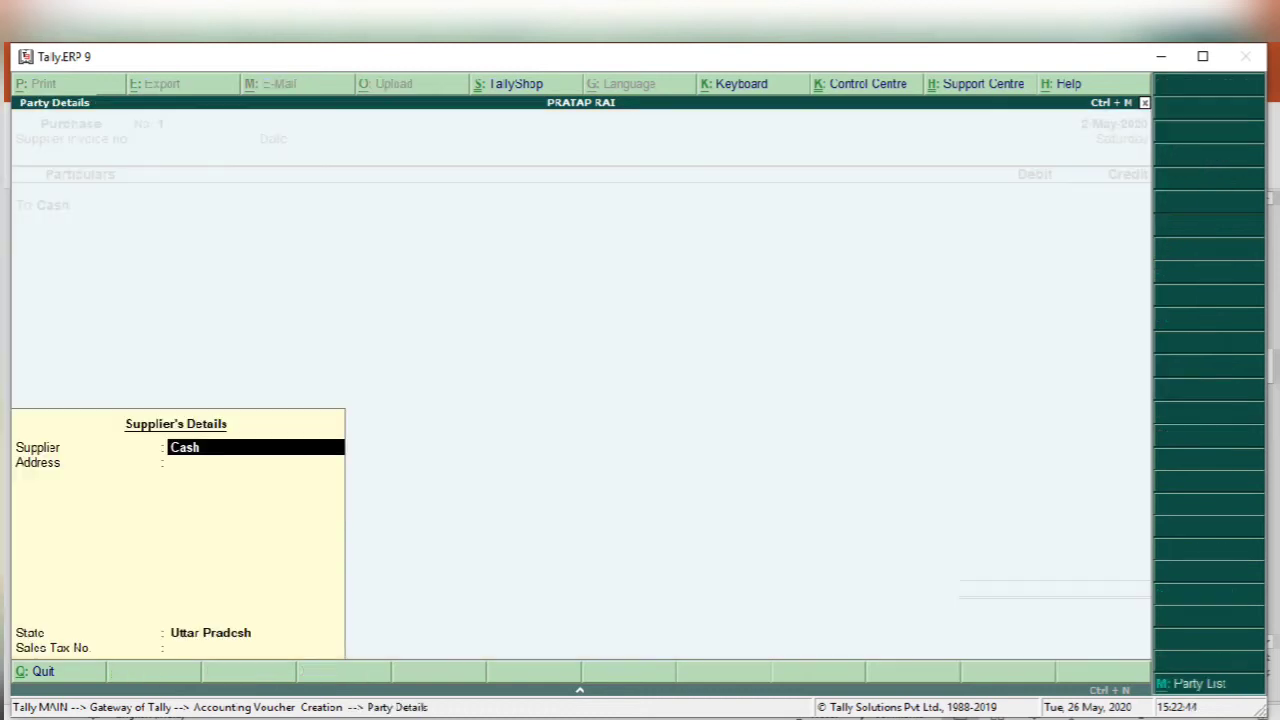
key("Return")
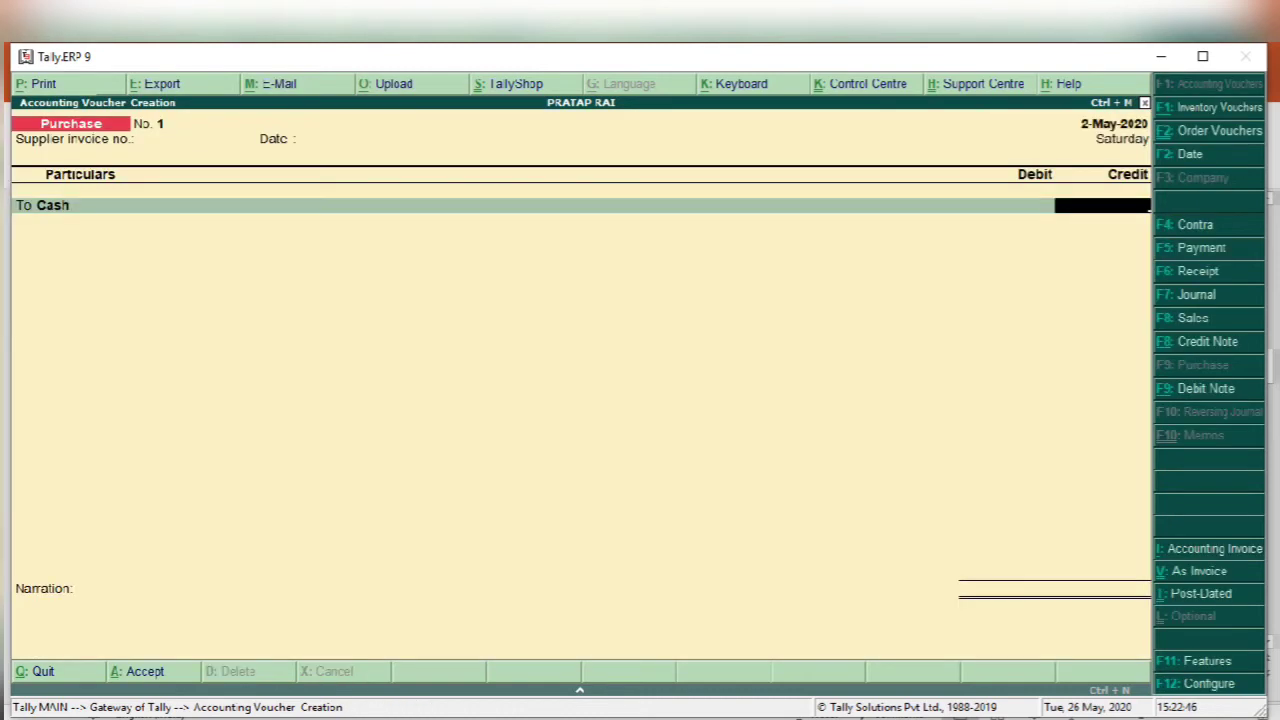
type("48,000")
key("Return")
- Debit PURCHASE A/C with 48,000 and save the purchase voucher with a blank narration
key("Return")
key("Return")
key("Return")
key("Return")
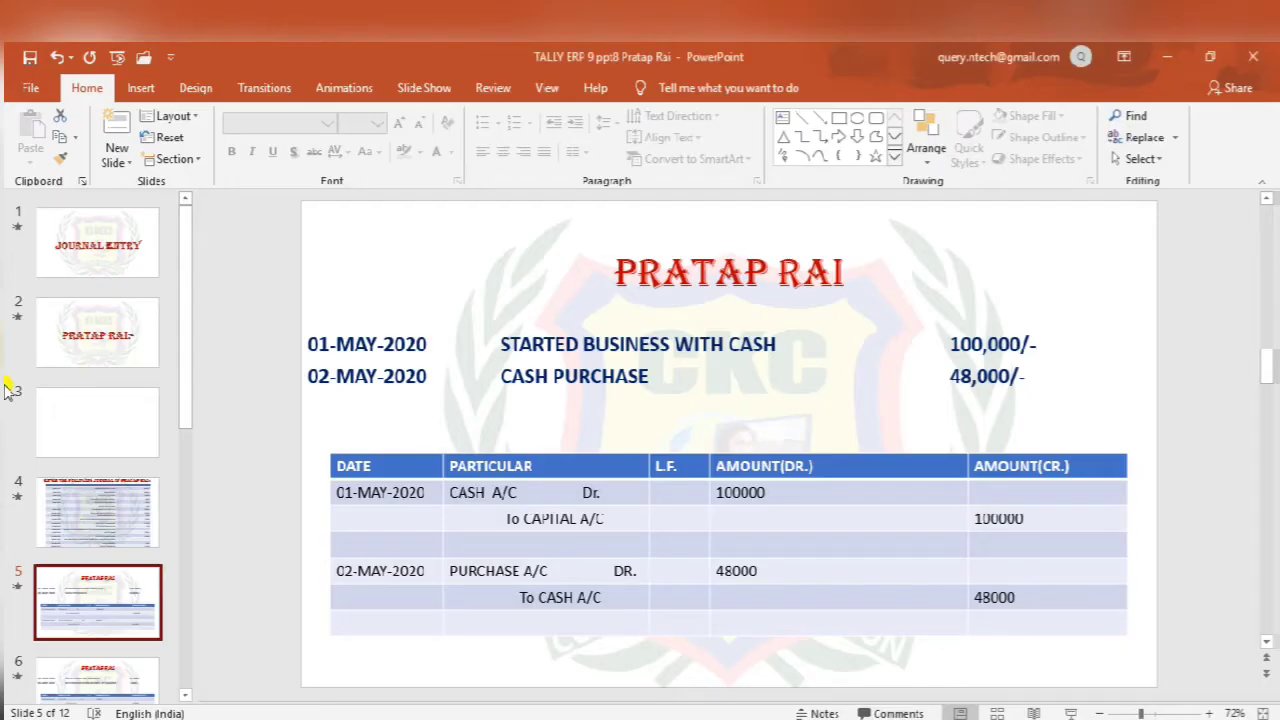
- Check the credit sale and goods return entries on slide 6 of the PowerPoint presentation and switch back to Tally.ERP 9
left_click(113, 684)
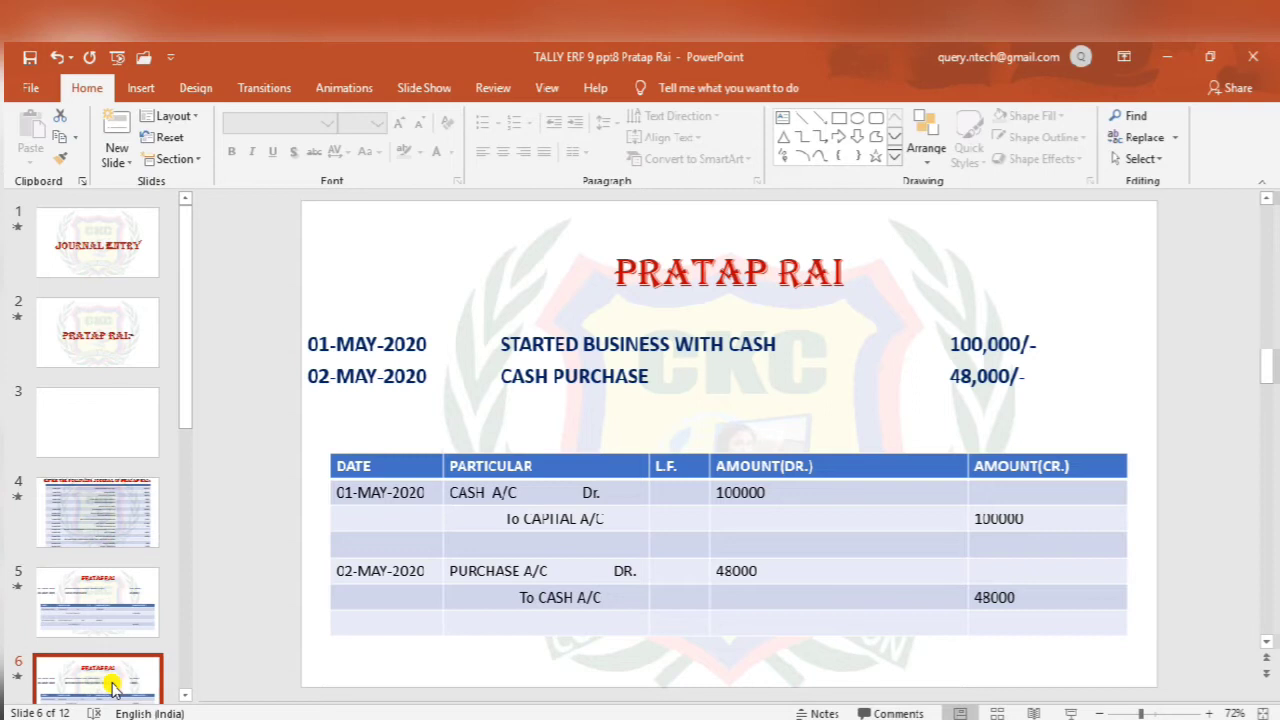
scroll(113, 684, "down", 2)
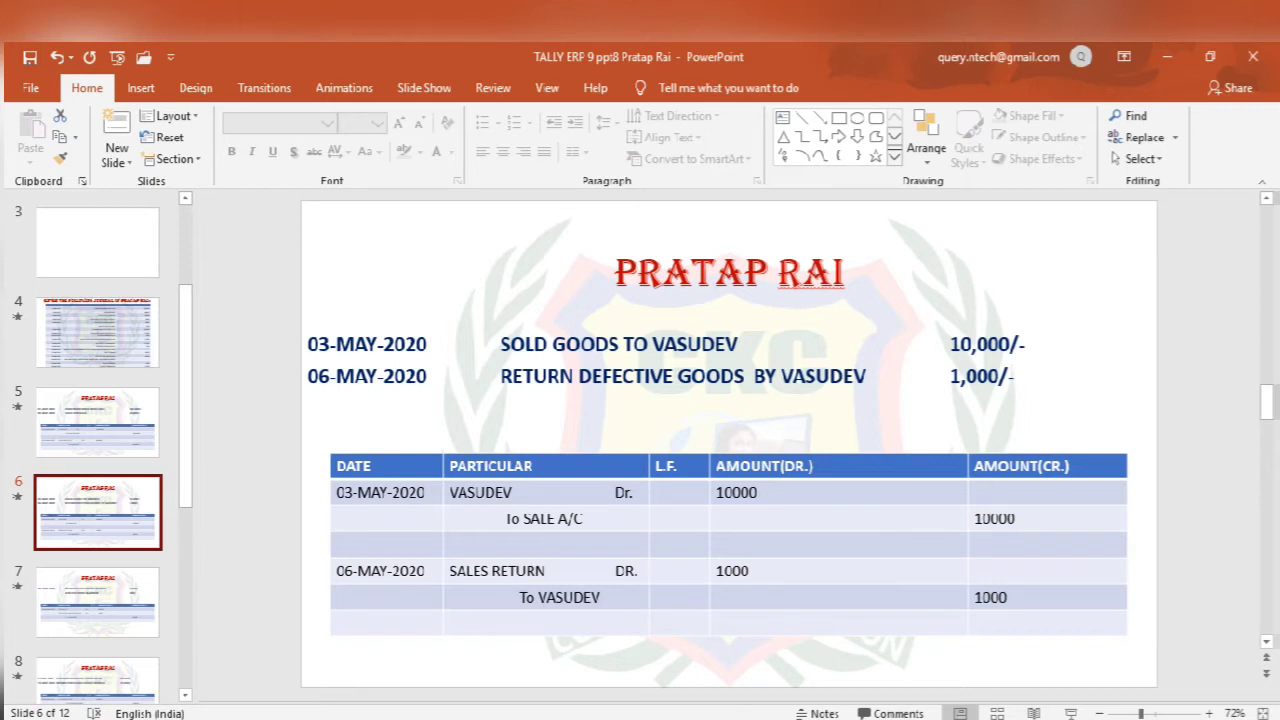
mouse_move(620, 719)
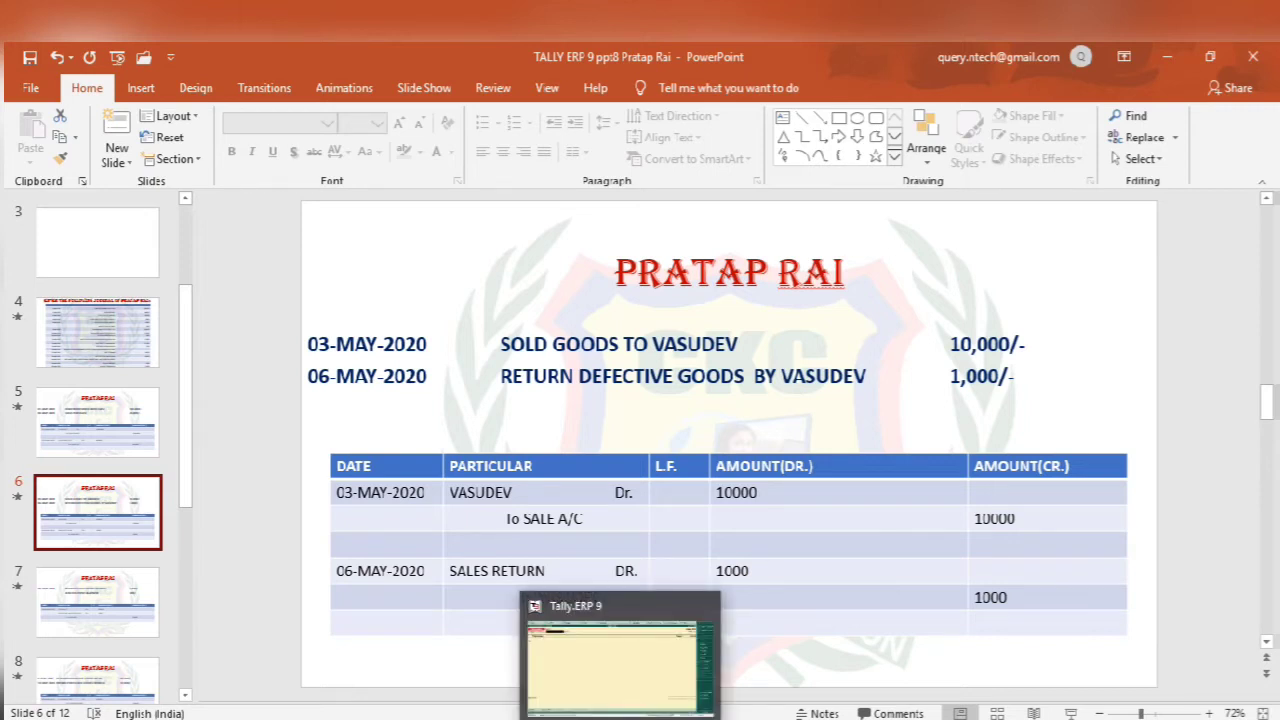
left_click(620, 719)
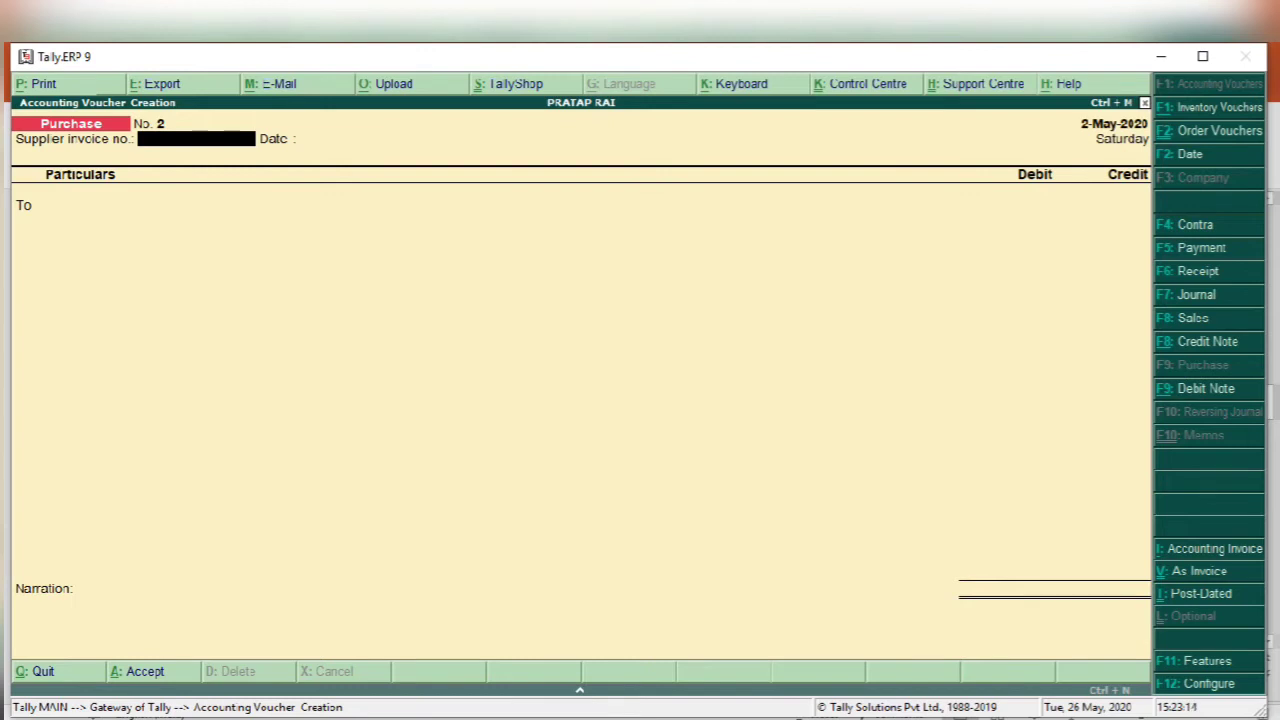
- Start a Sales voucher in voucher mode and debit the buyer's ledger with 10,000, leaving the reference number blank
key("F8")
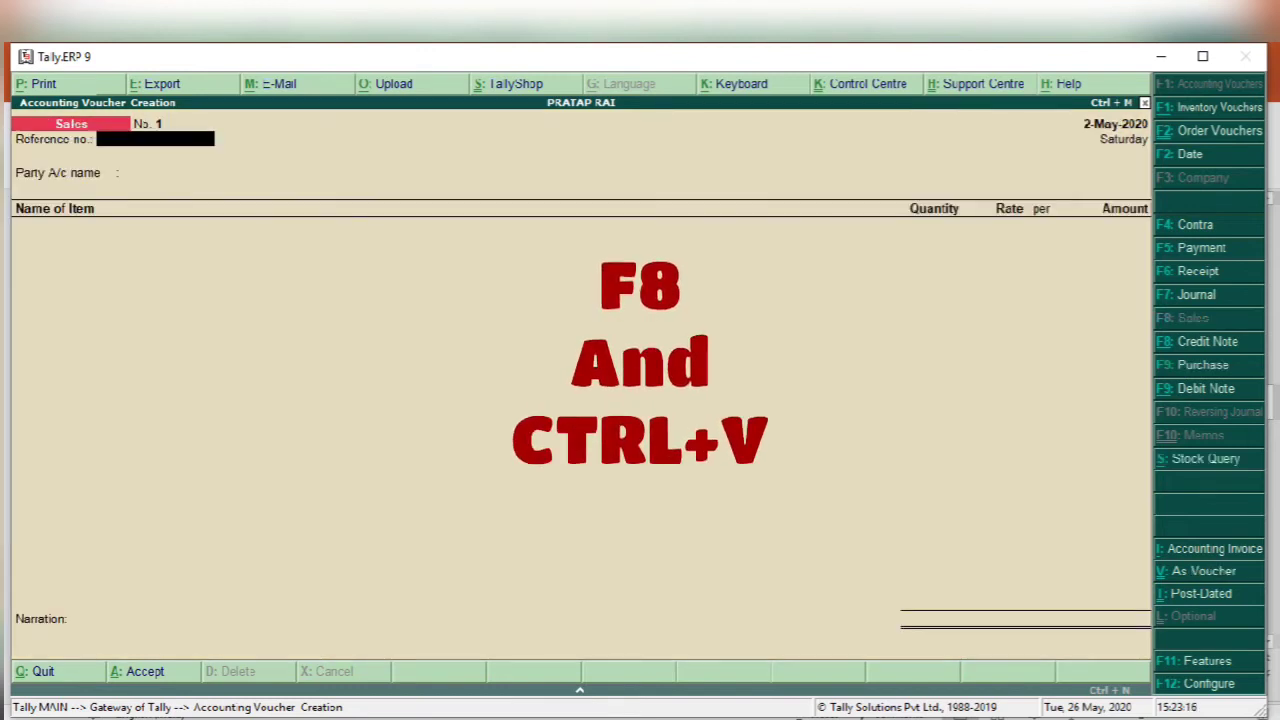
key("ctrl+v")
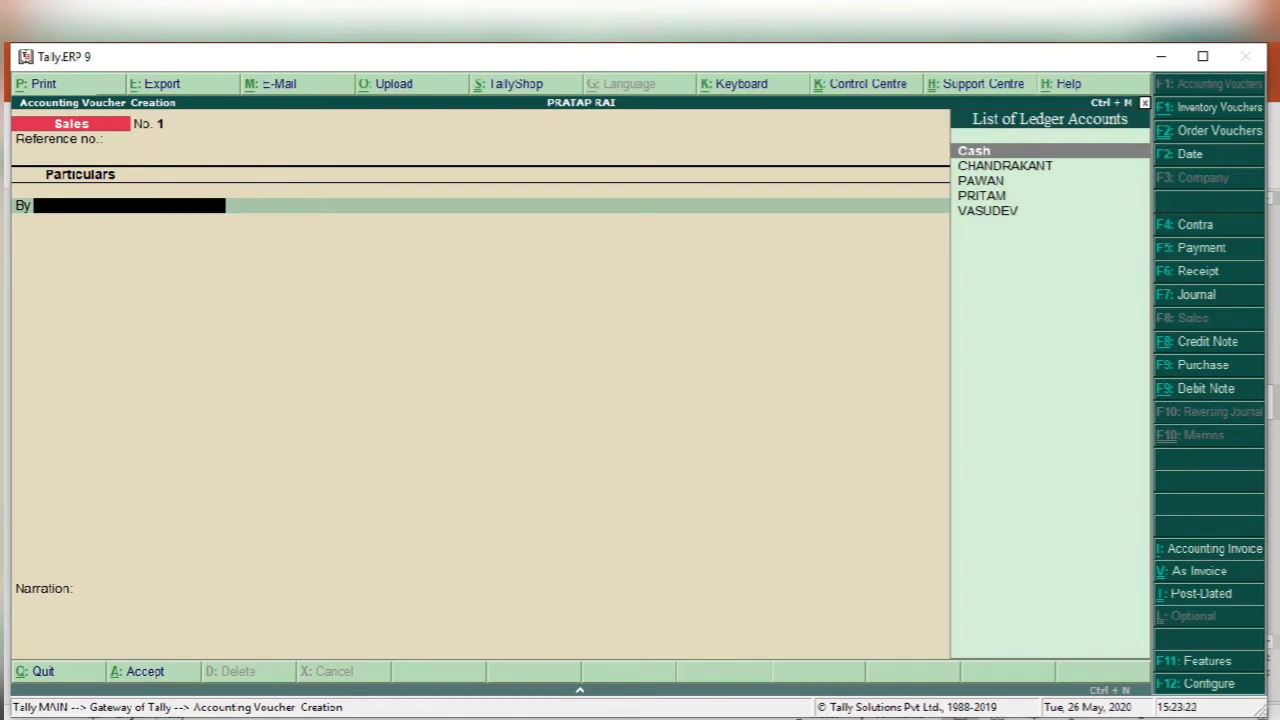
key("Down")
key("Down")
key("Down")
key("Down")
key("Return")
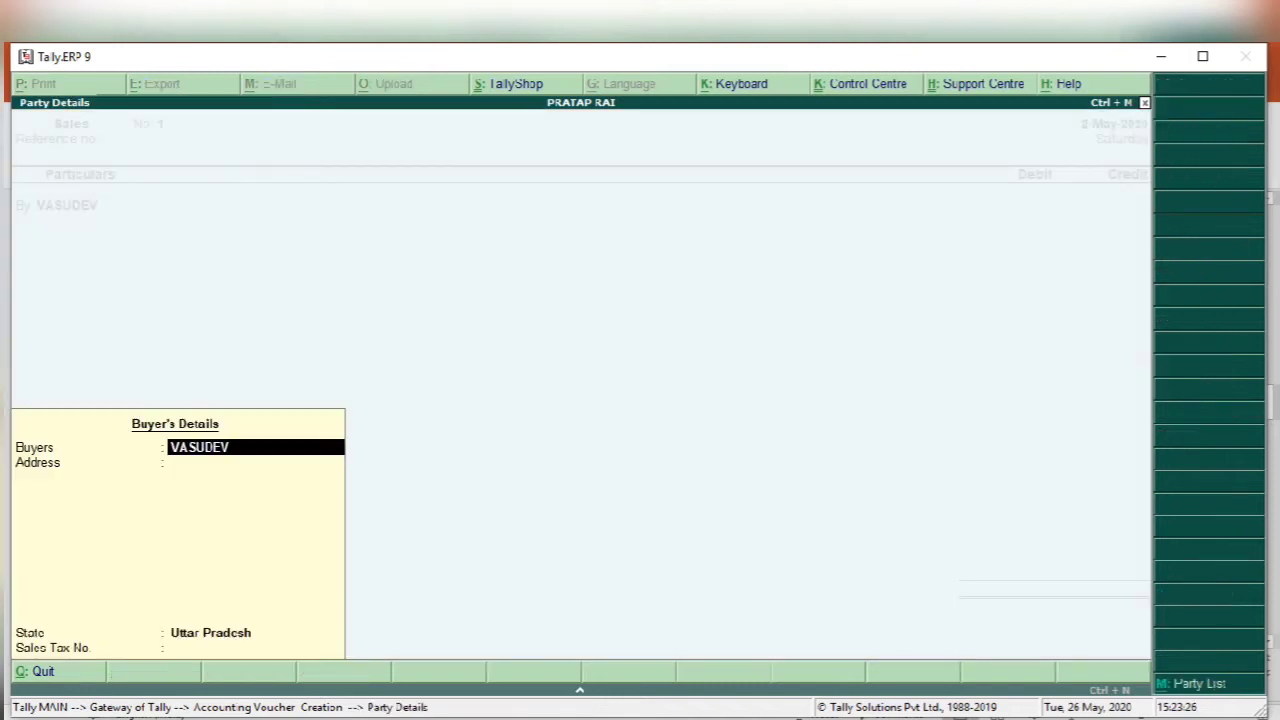
key("ctrl+a")
type("10000")
key("Return")
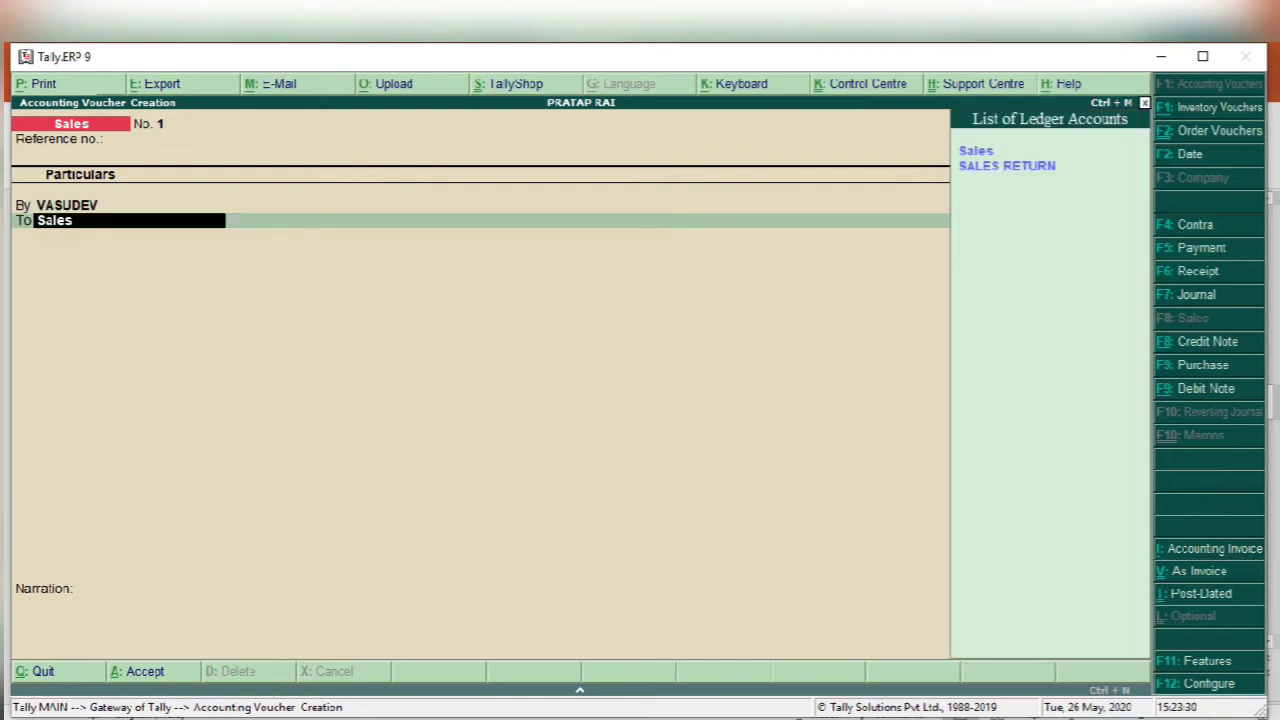
- Credit Sales with 10,000 and save the sales voucher with a blank narration
key("Return")
key("Return")
key("Return")
key("Return")
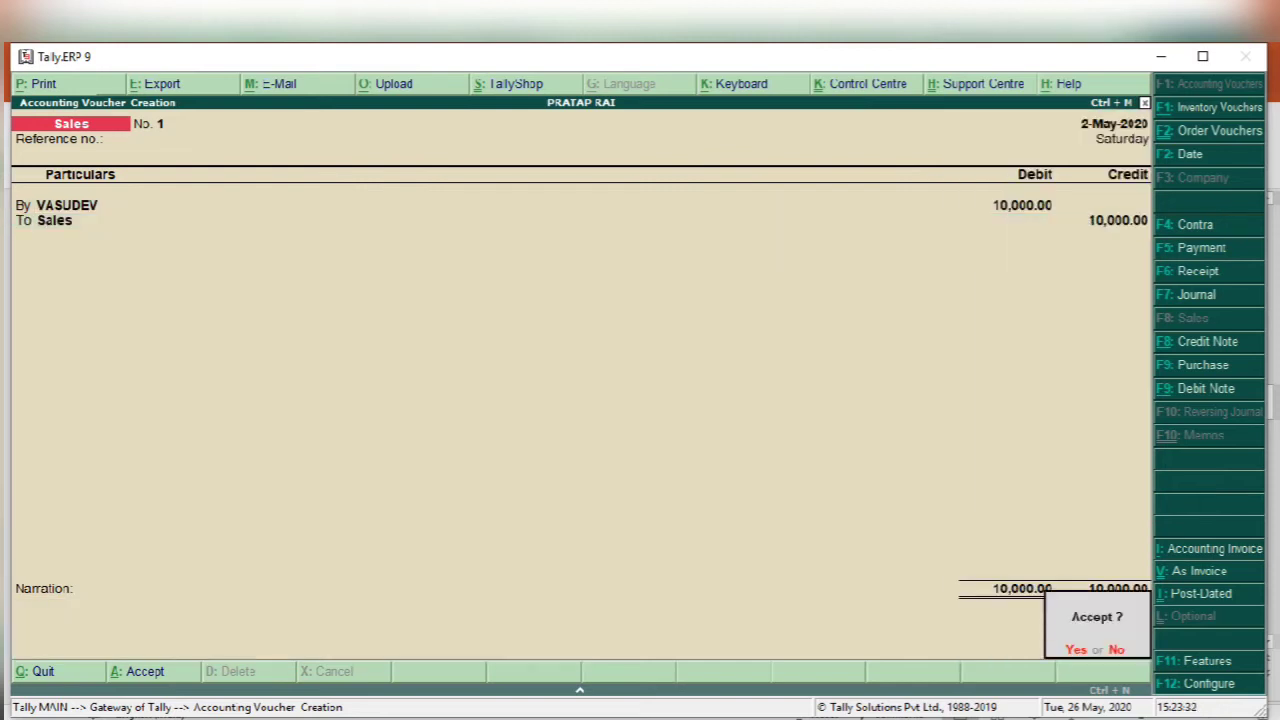
key("Return")
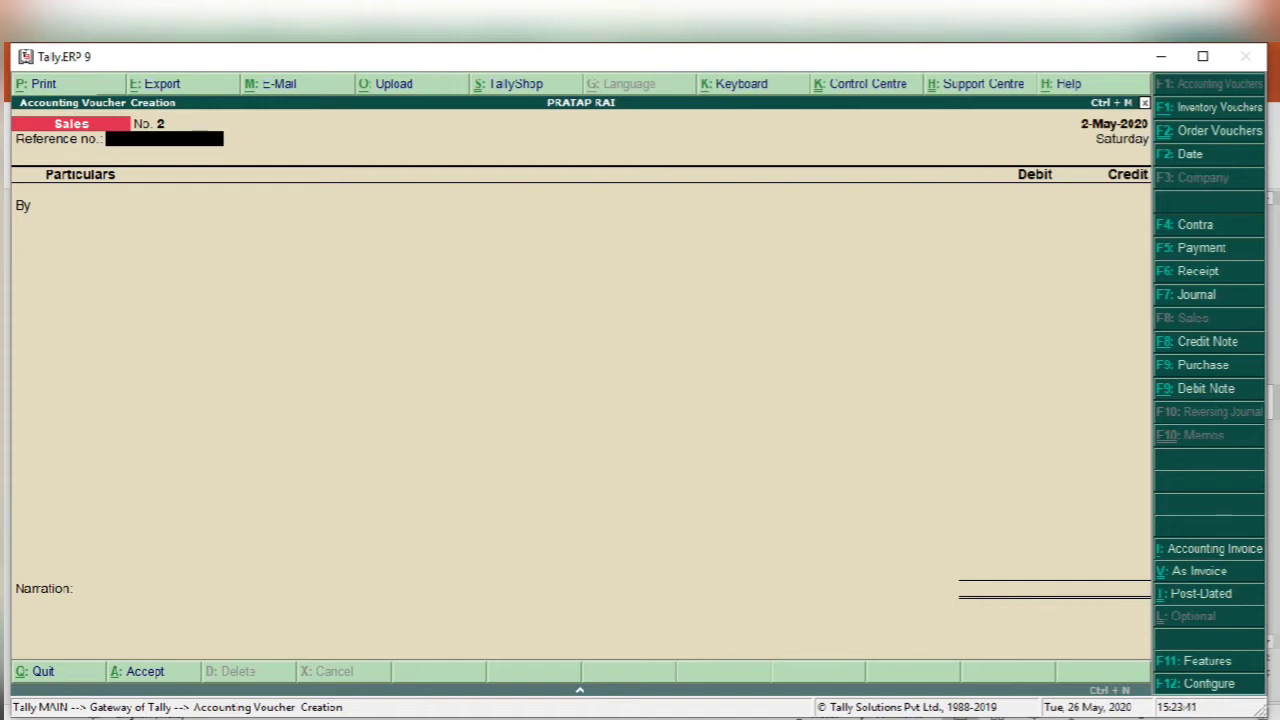
- Set Use debit and credit notes to Yes in the company's Accounting Features
key("F11")
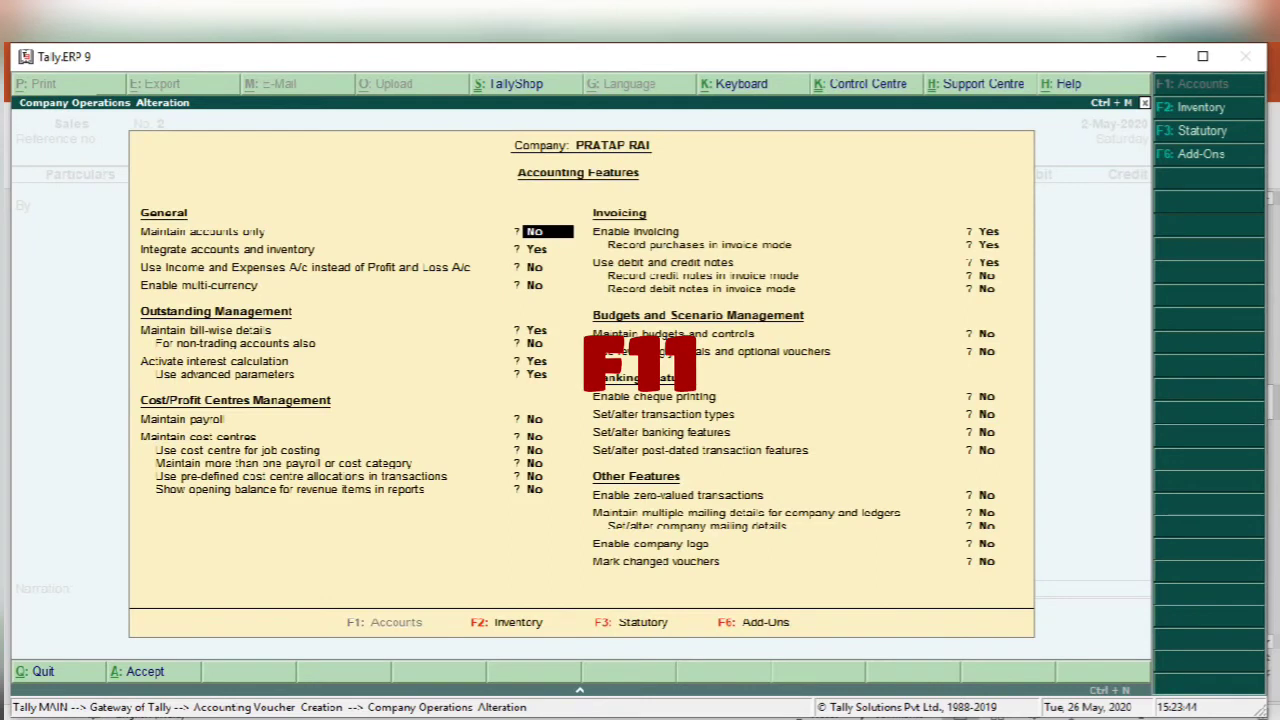
key("Return")
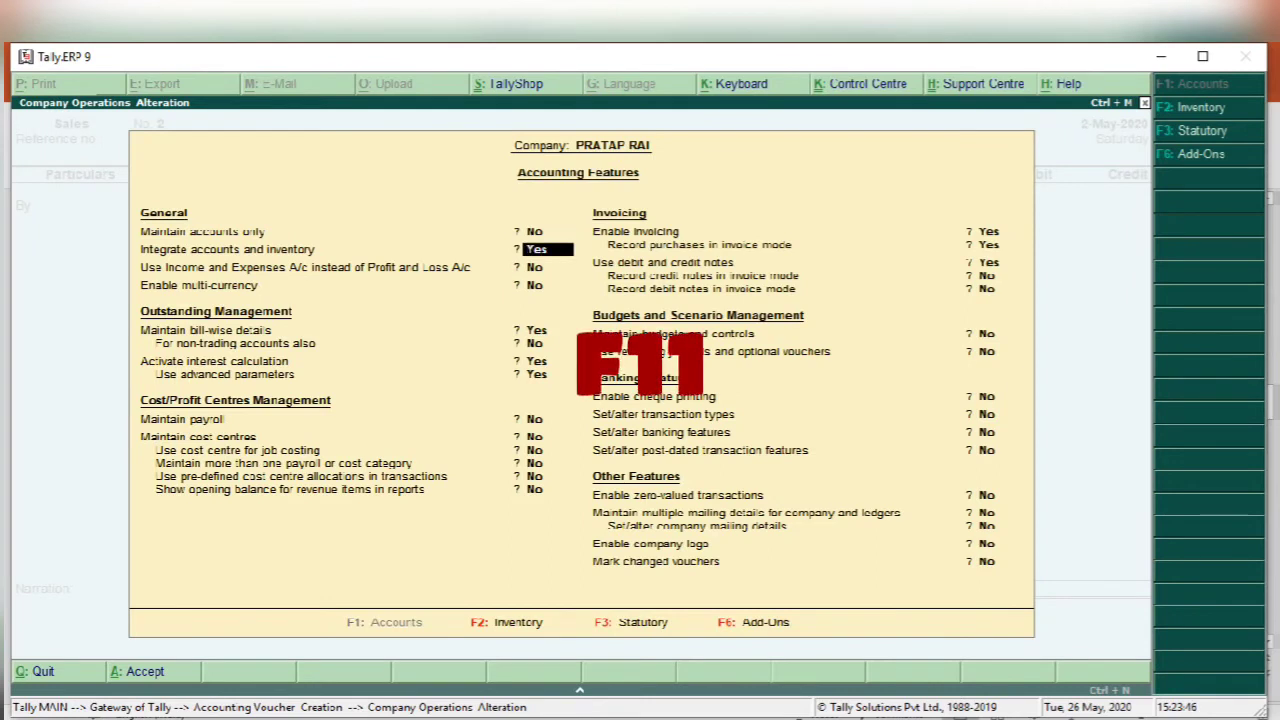
key("Return")
key("Return")
key("Return")
key("Return")
key("Return")
key("Return")
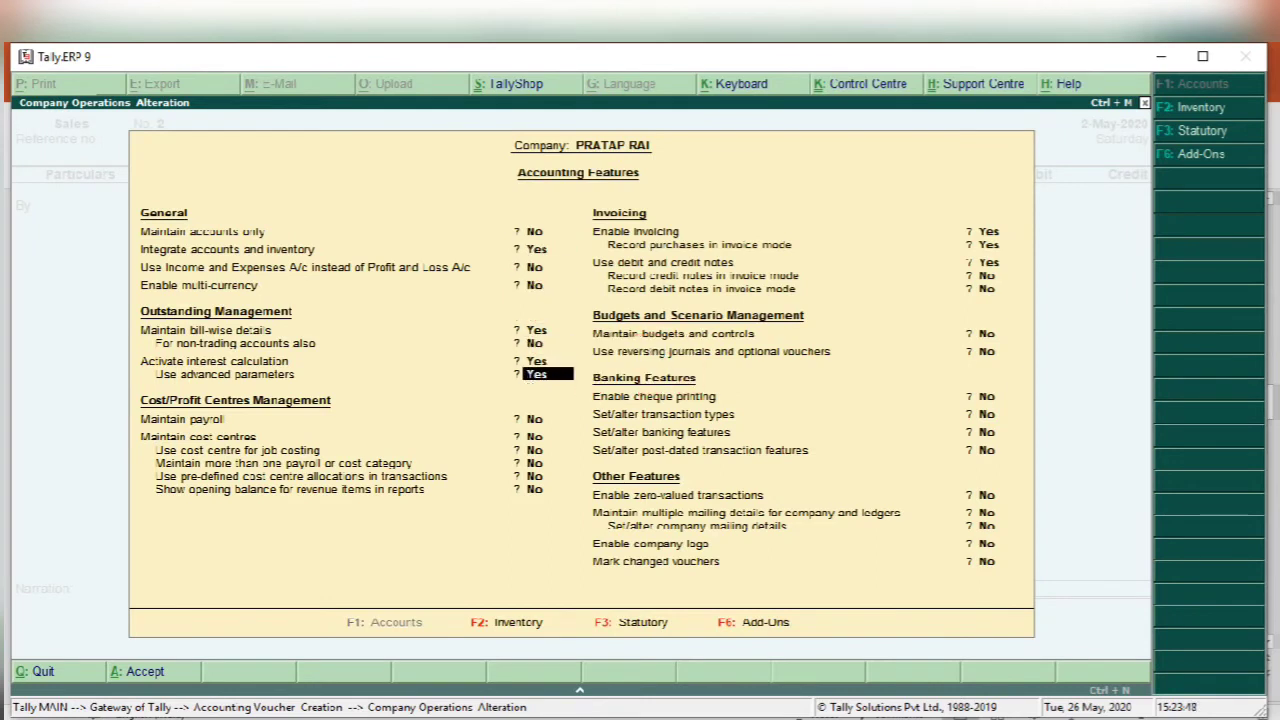
key("Return")
key("Return")
key("Return")
key("Return")
key("Return")
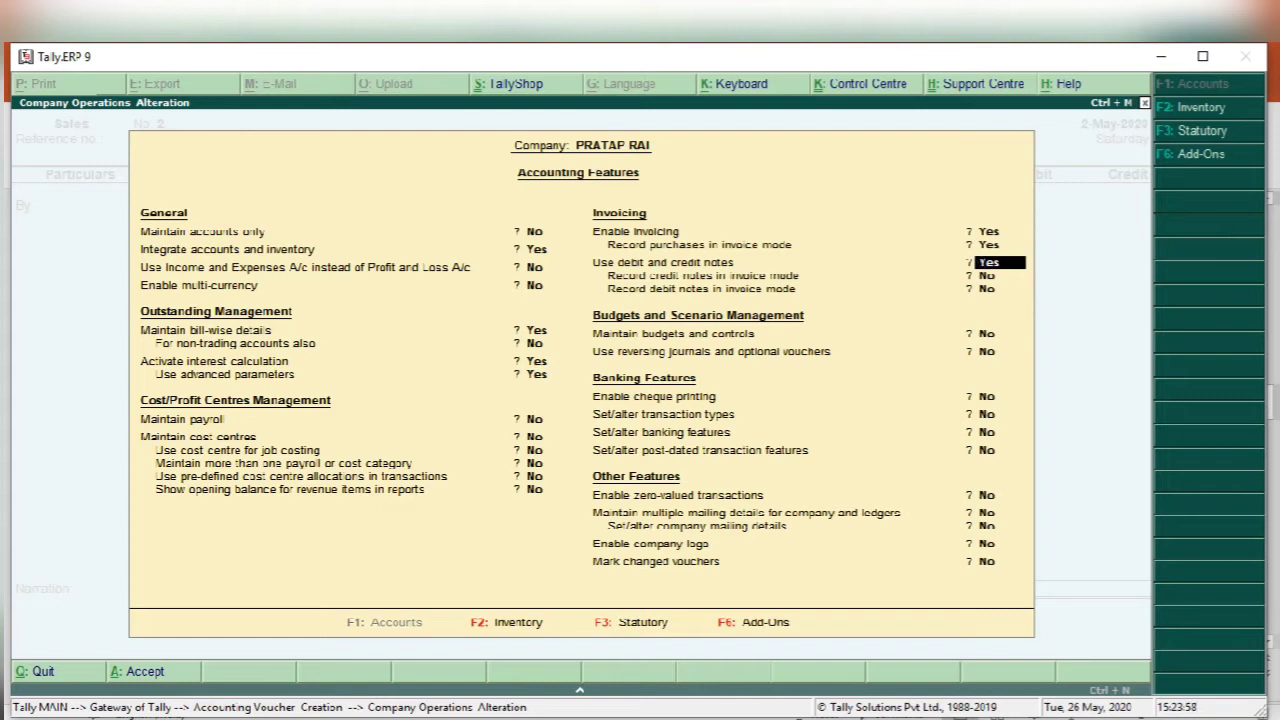
type("y")
key("Return")
- Leave recording credit and debit notes in invoice mode at No, keep the remaining options, and save the Accounting Features
key("Return")
key("Return")
key("Return")
key("Return")
key("Return")
key("Return")
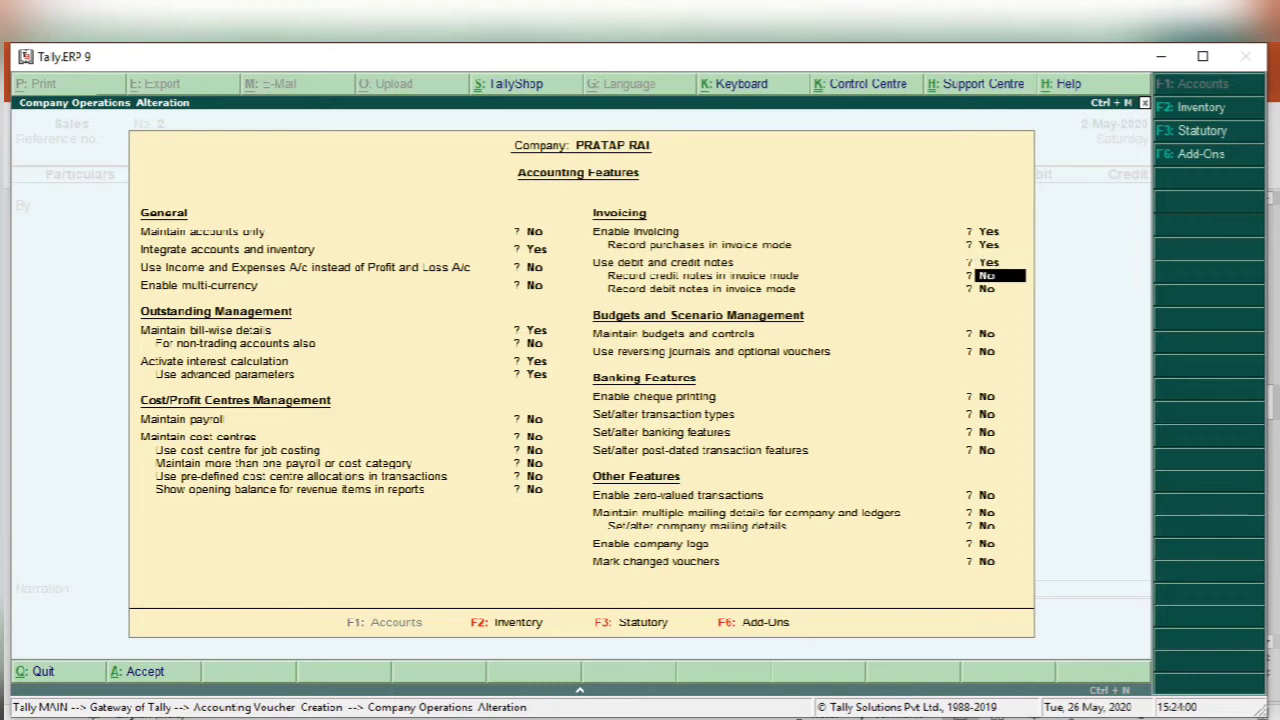
key("Return")
key("Return")
key("Return")
key("Return")
key("Return")
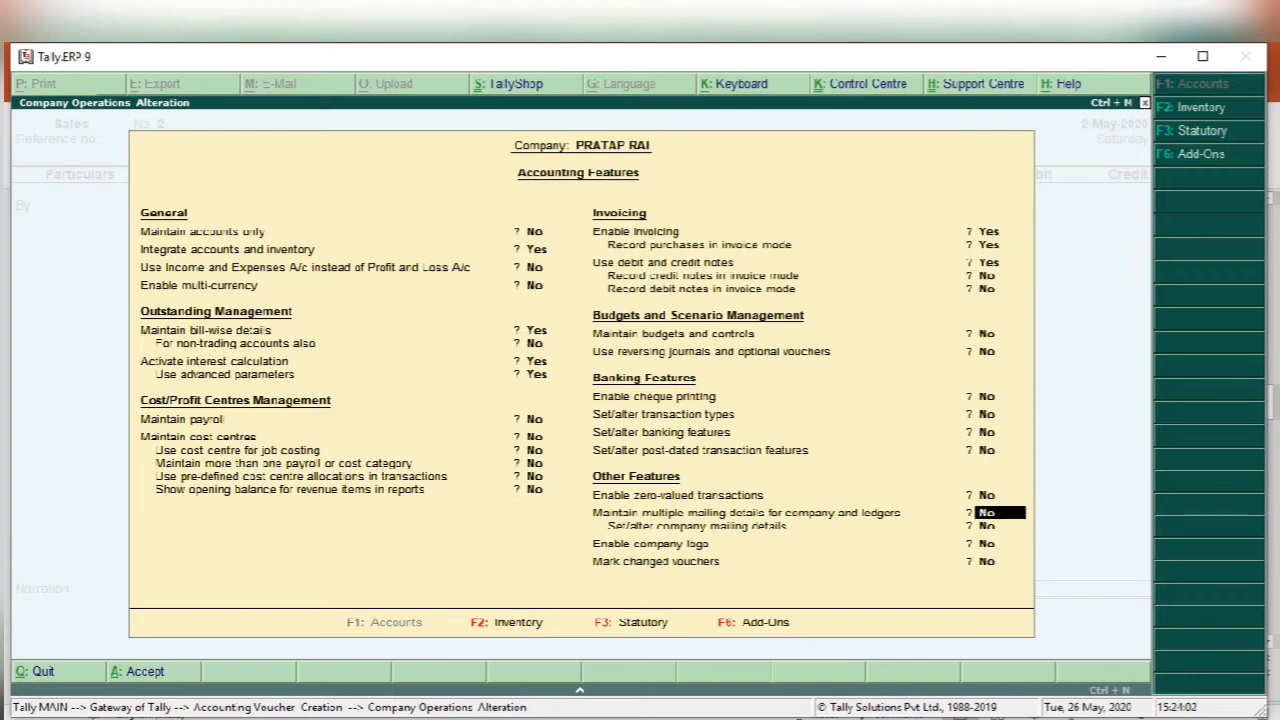
key("Return")
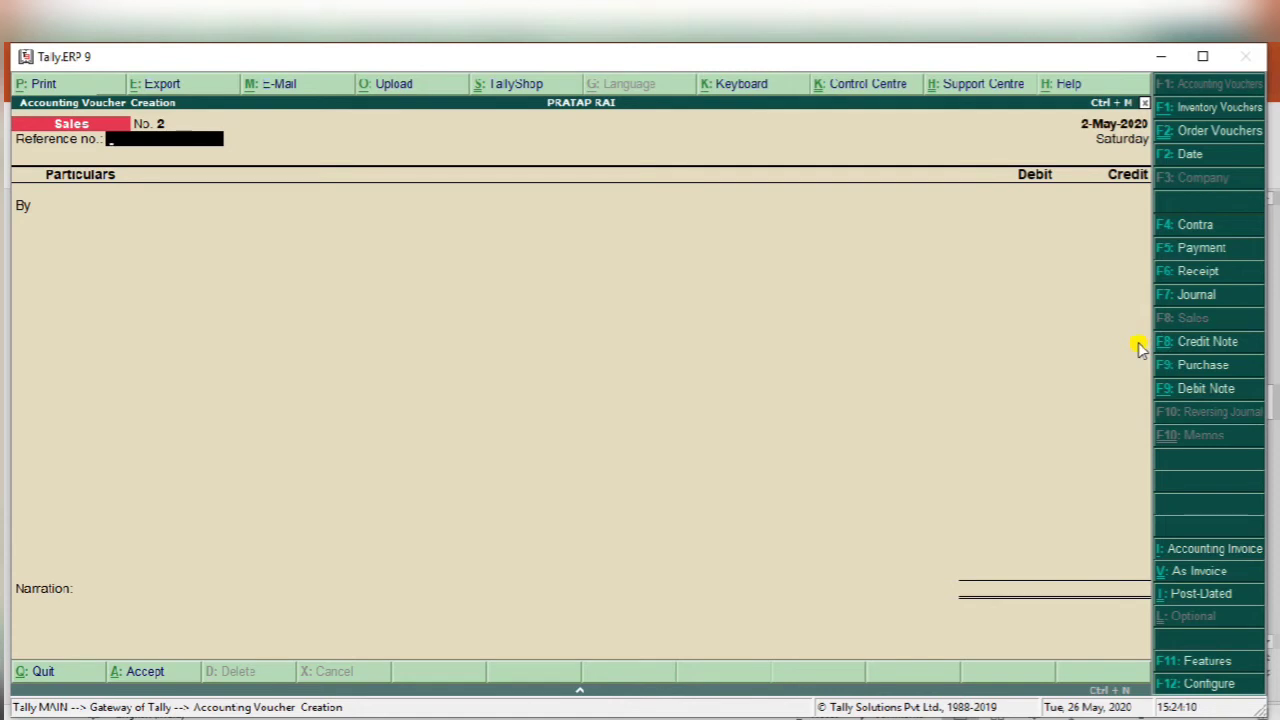
- Start a Credit Note voucher, leaving the original invoice number and date blank
key("Return")
key("ctrl+F8")
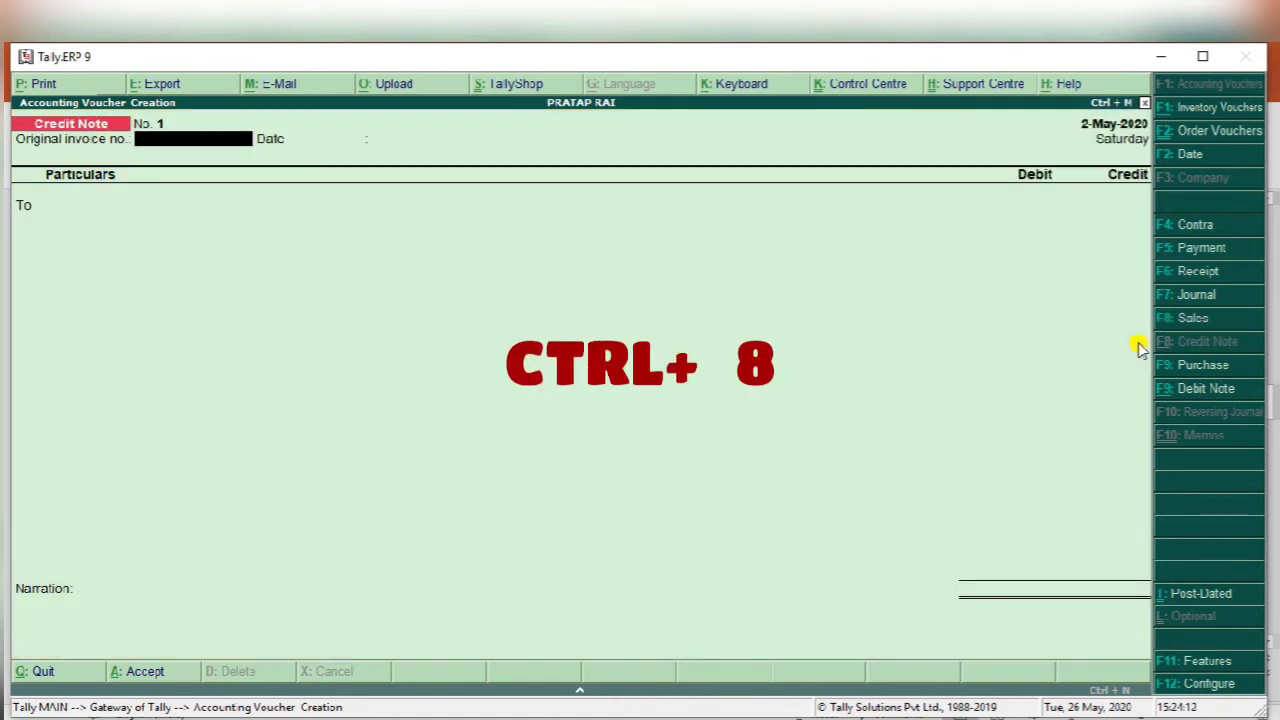
key("Return")
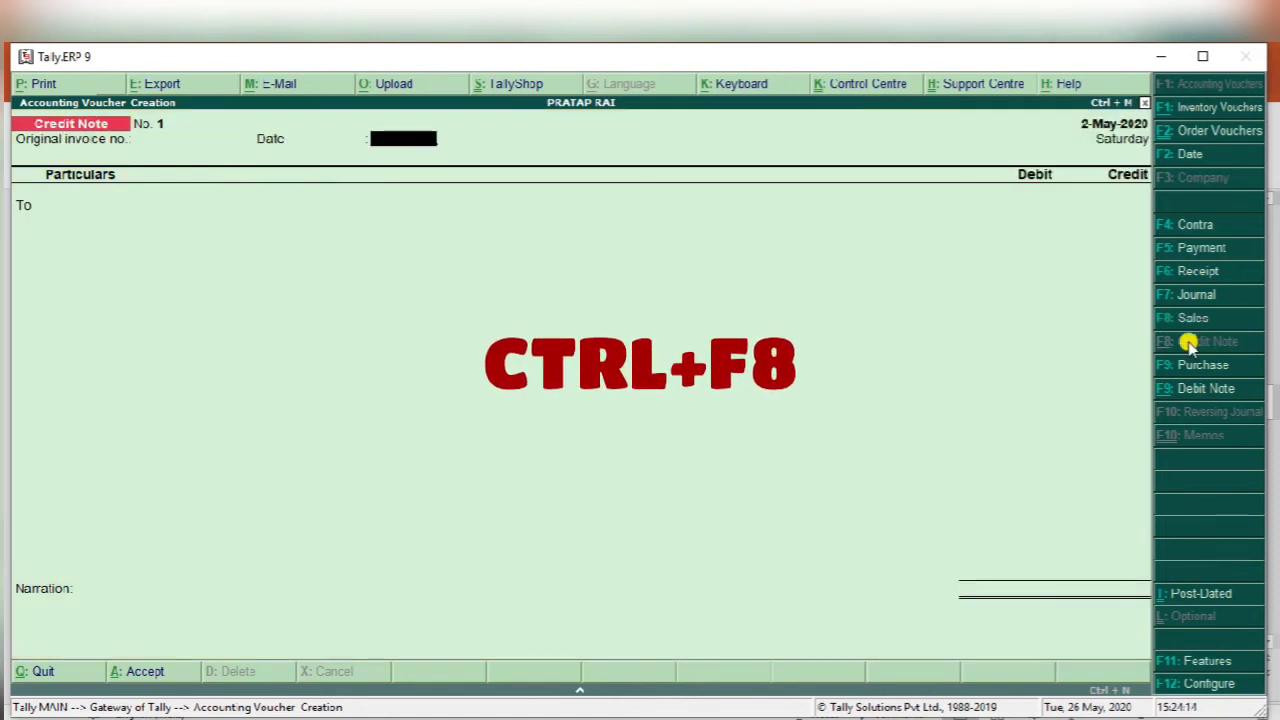
key("Return")
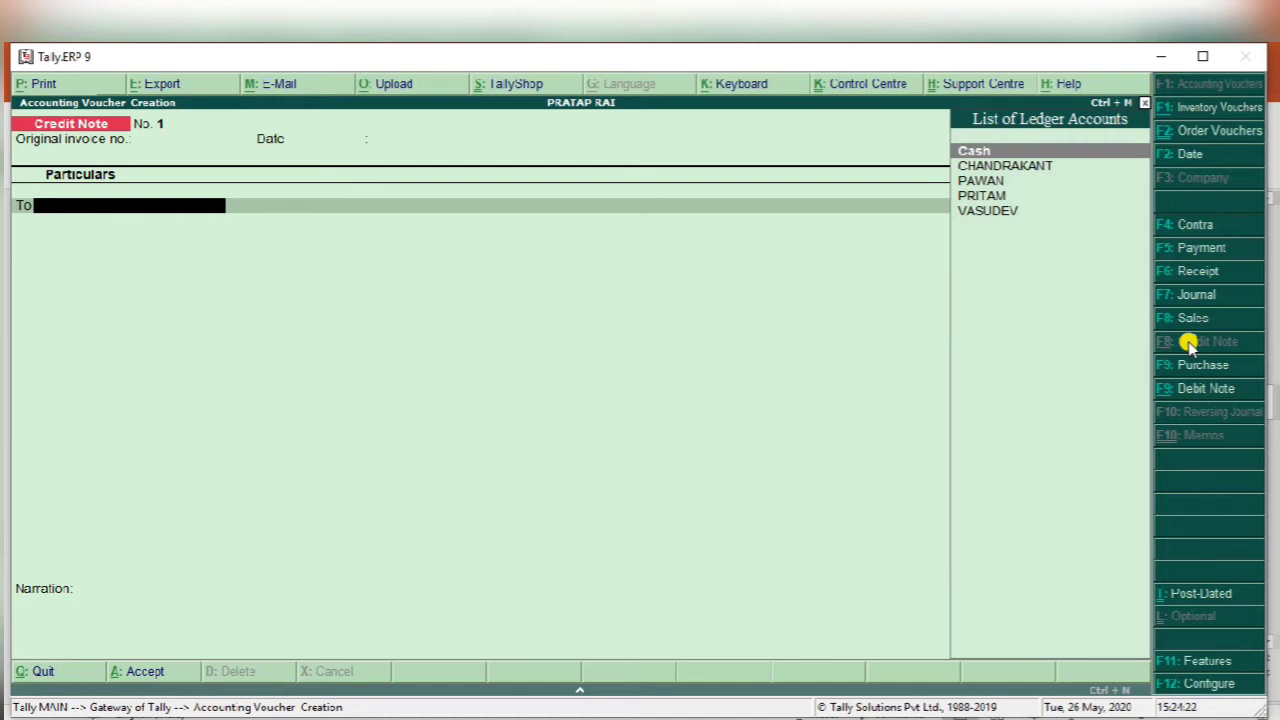
- Credit the ledger of the customer who returned the defective goods with 1,000, keeping the default party details
type("Vas")
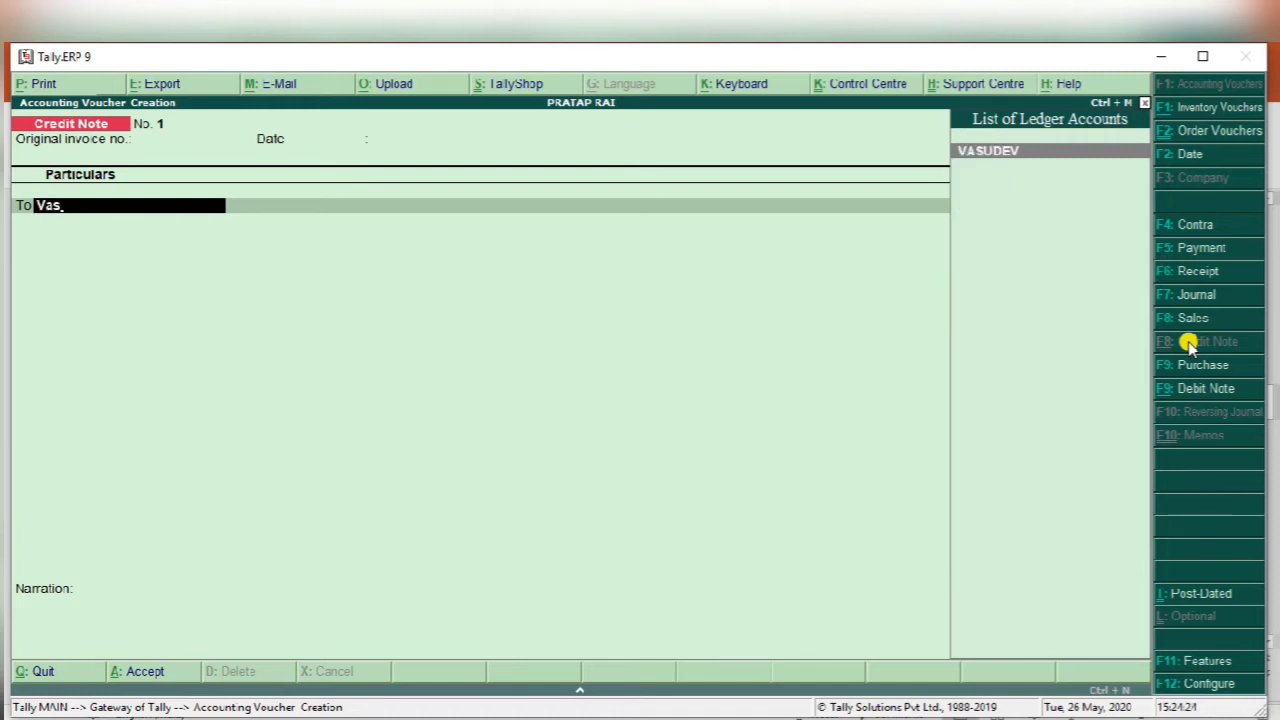
key("Return")
key("ctrl+a")
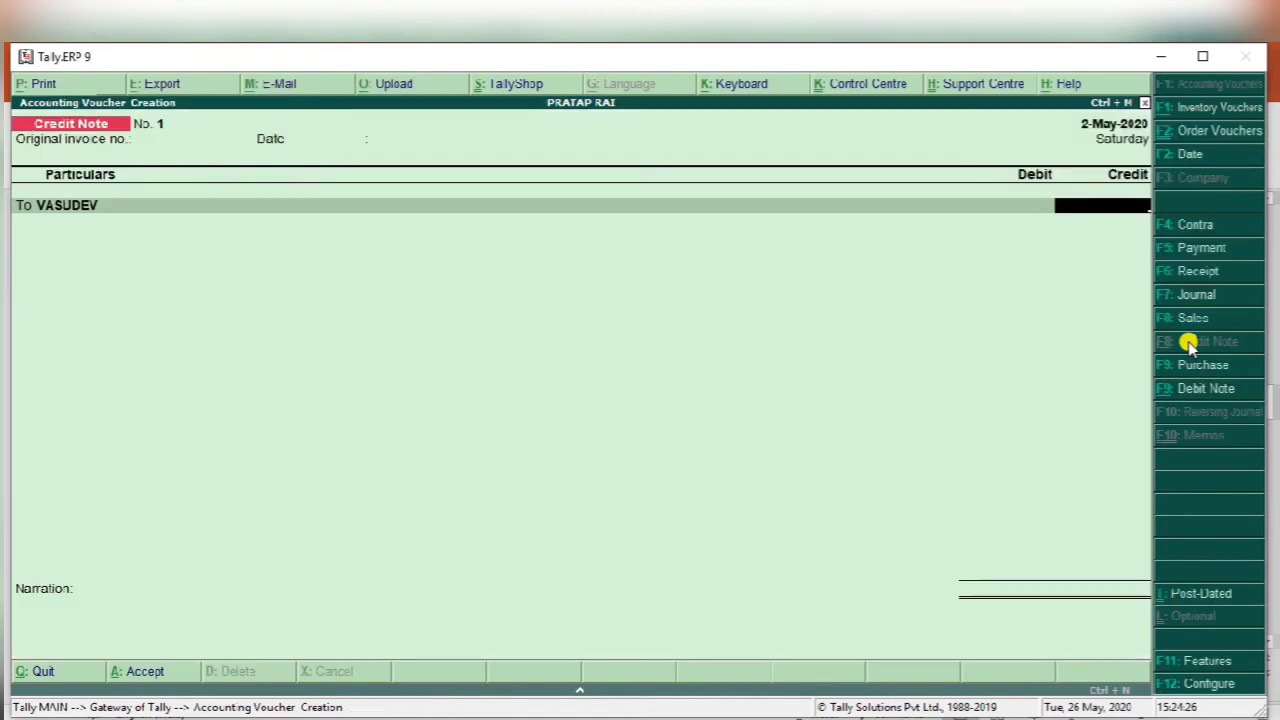
type("1000")
key("Return")
- Debit SALES RETURN with 1,000 and save the credit note with a blank narration
key("Return")
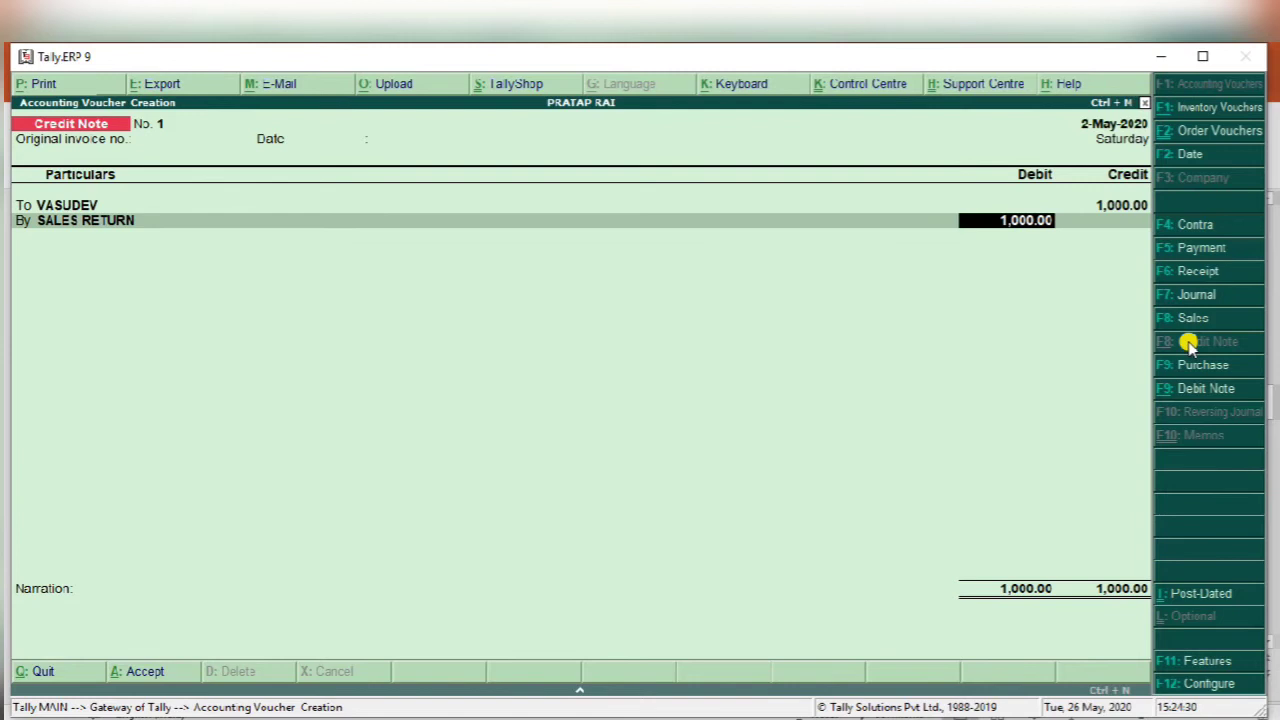
key("Return")
key("Return")
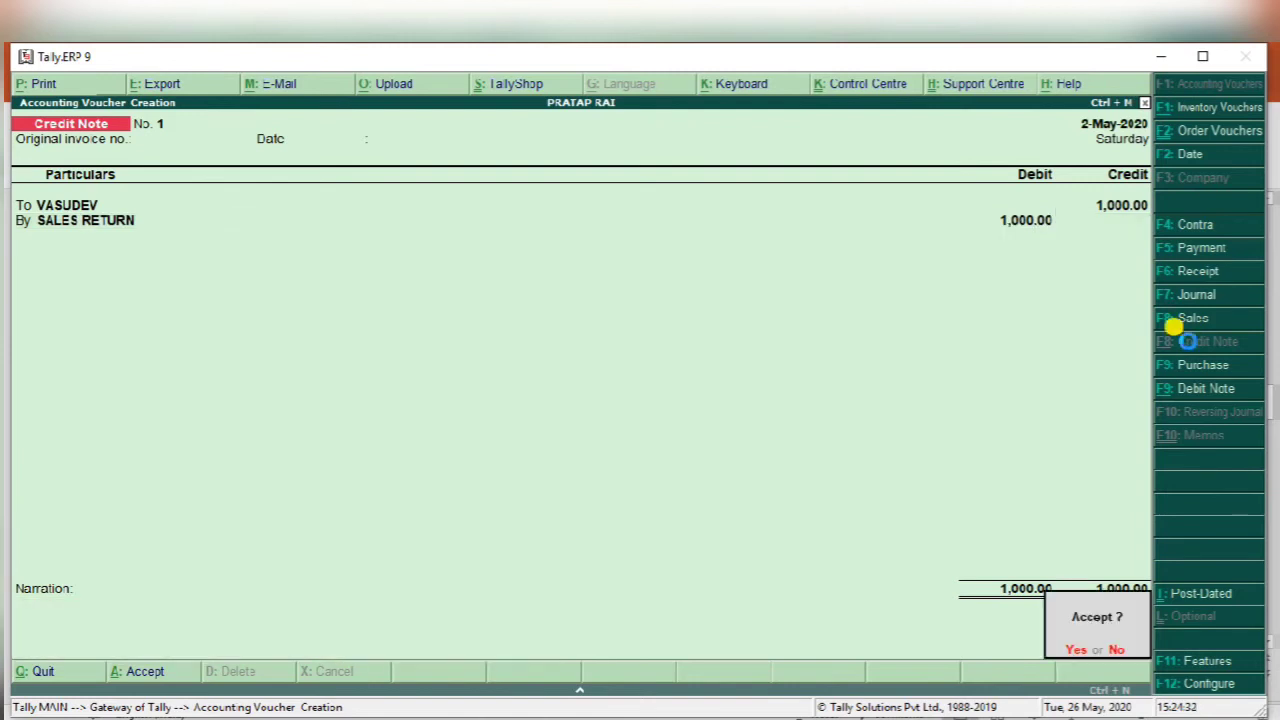
key("Return")
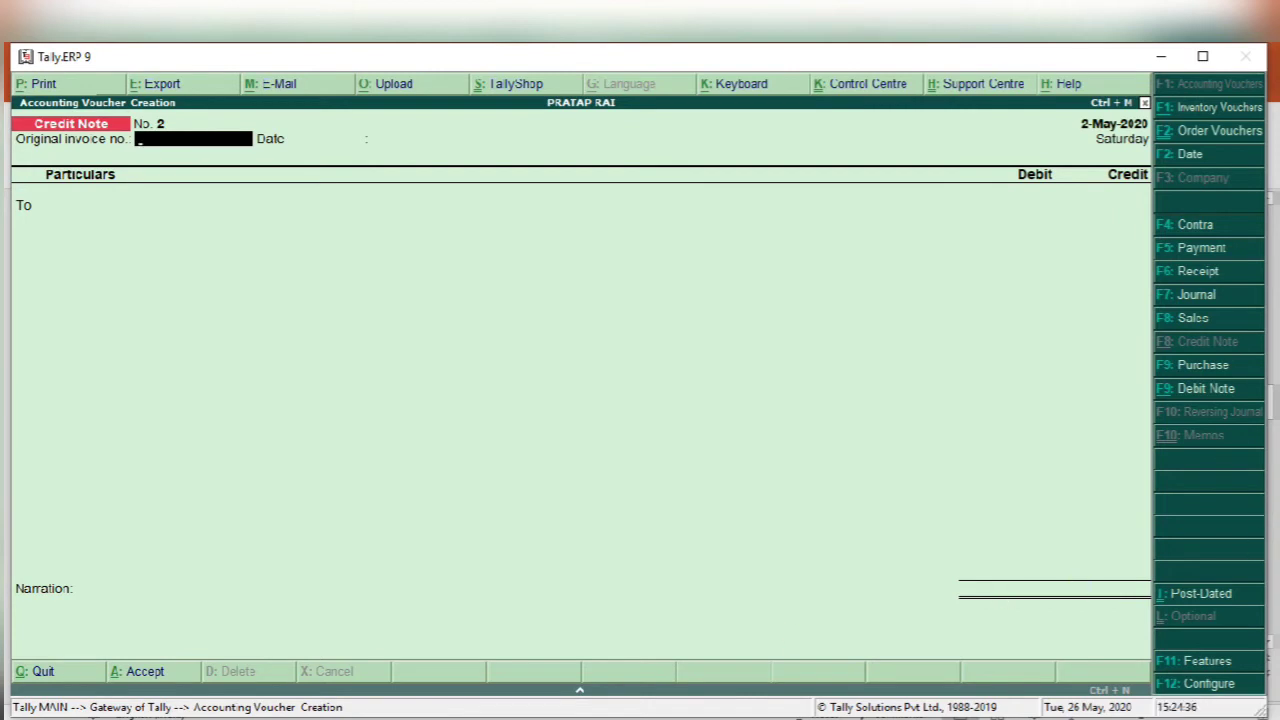
- View the 8 May cash receipt on slide 7 in PowerPoint, and start a Receipt voucher in Tally.ERP 9
key("alt+Tab")
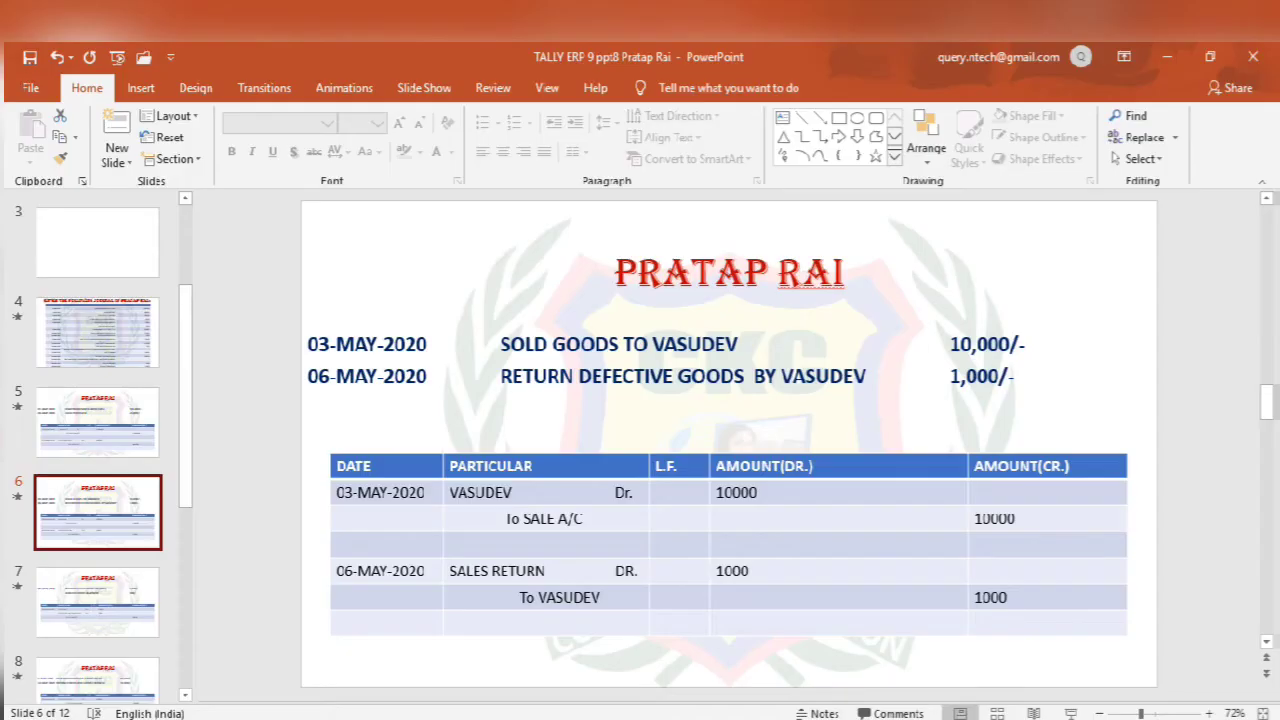
left_click(92, 607)
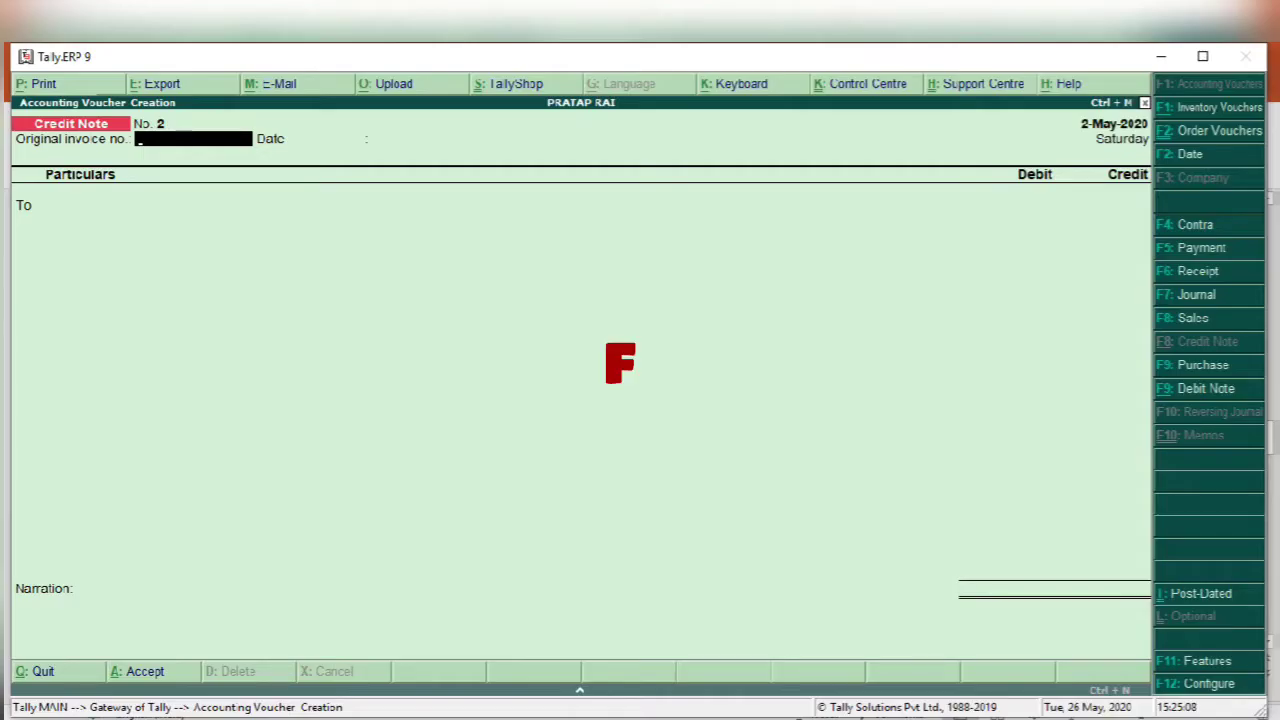
key("F6")
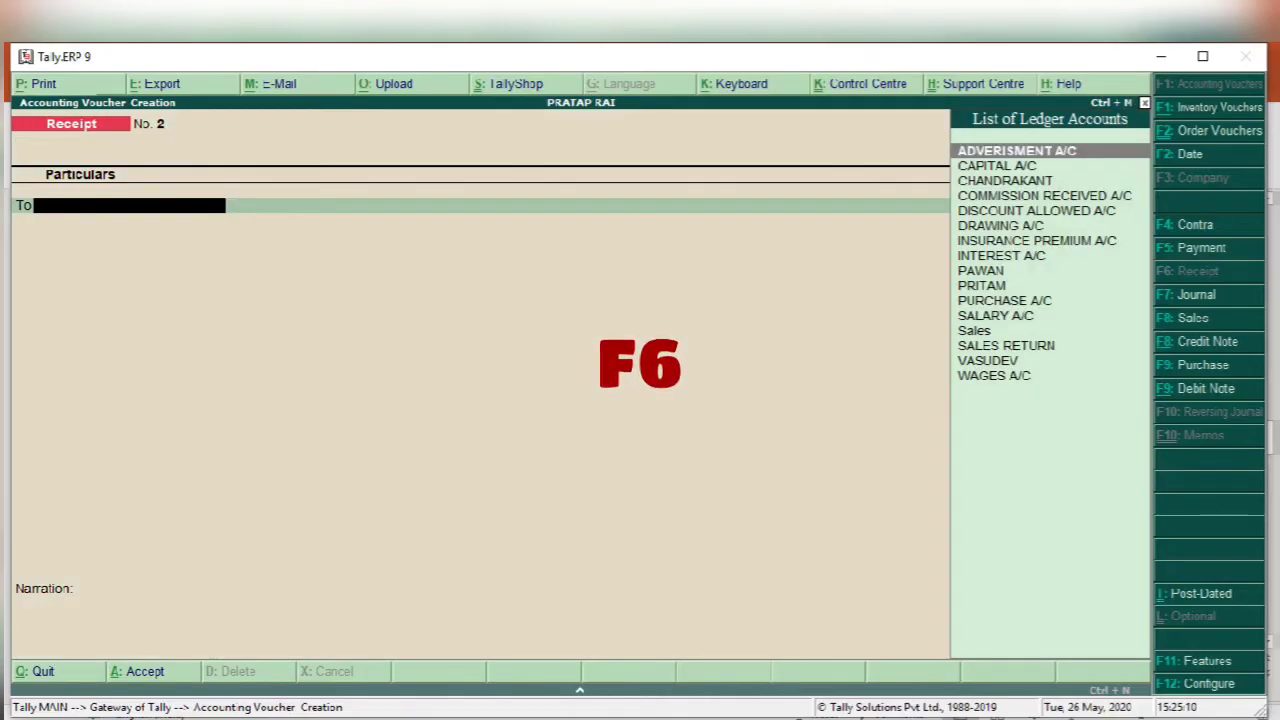
mouse_move(620, 719)
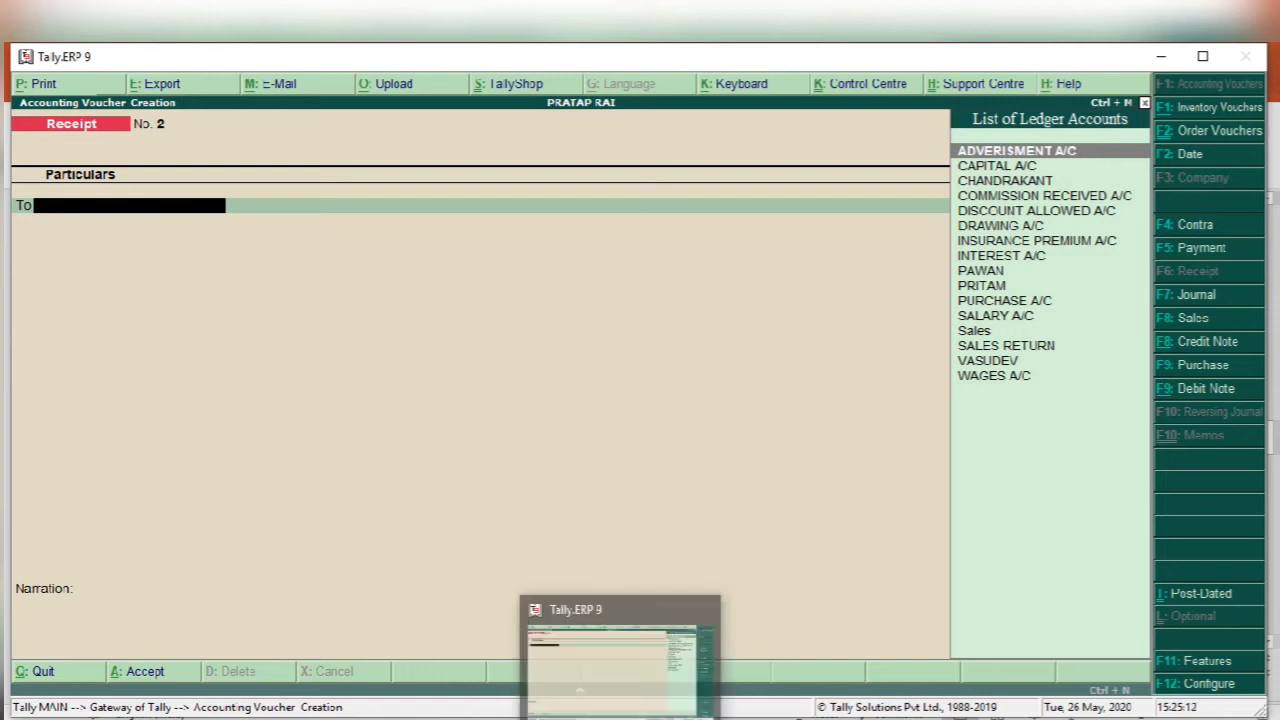
- Credit the ledger of the customer who paid on 8 May with 9,000 in the Receipt voucher
type("V")
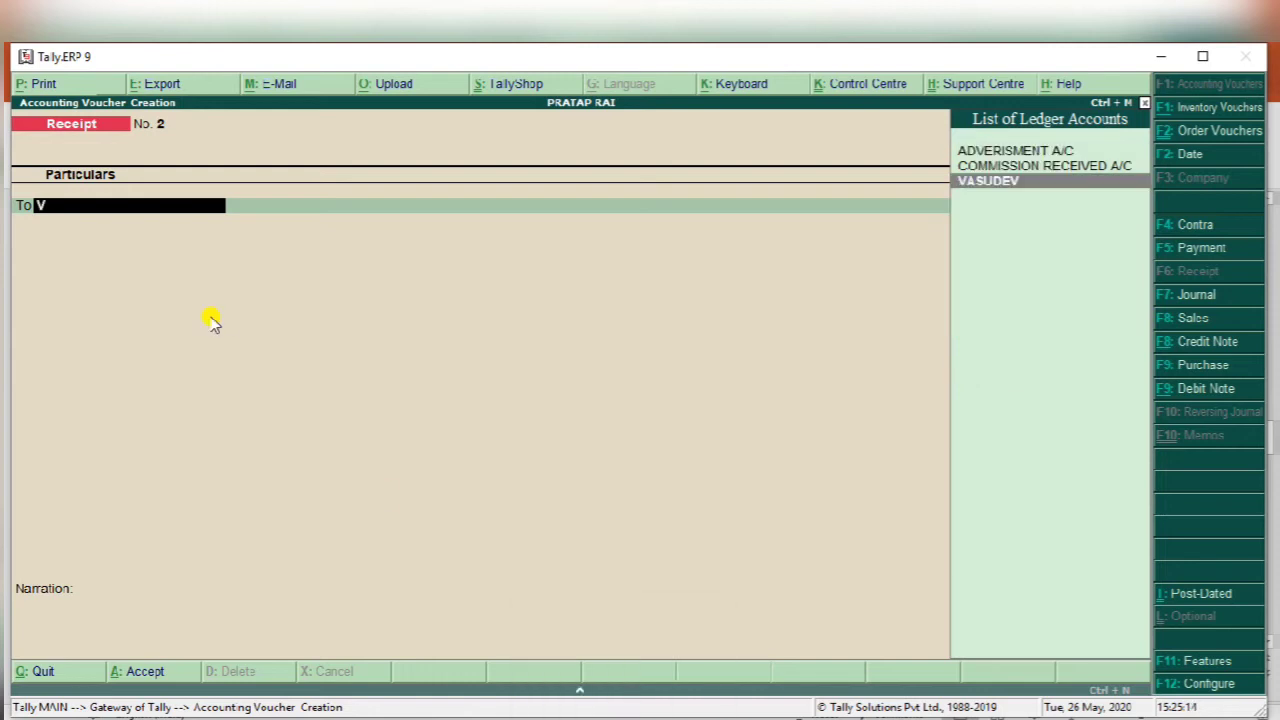
type("asu")
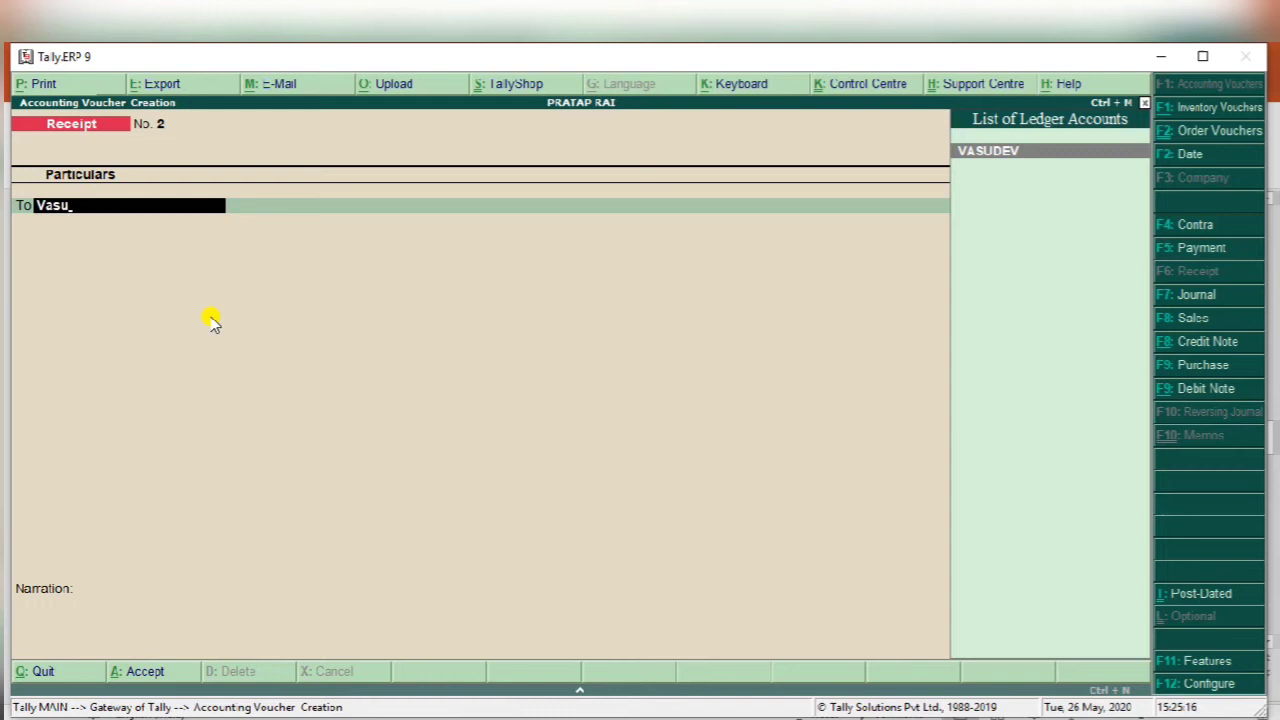
key("Return")
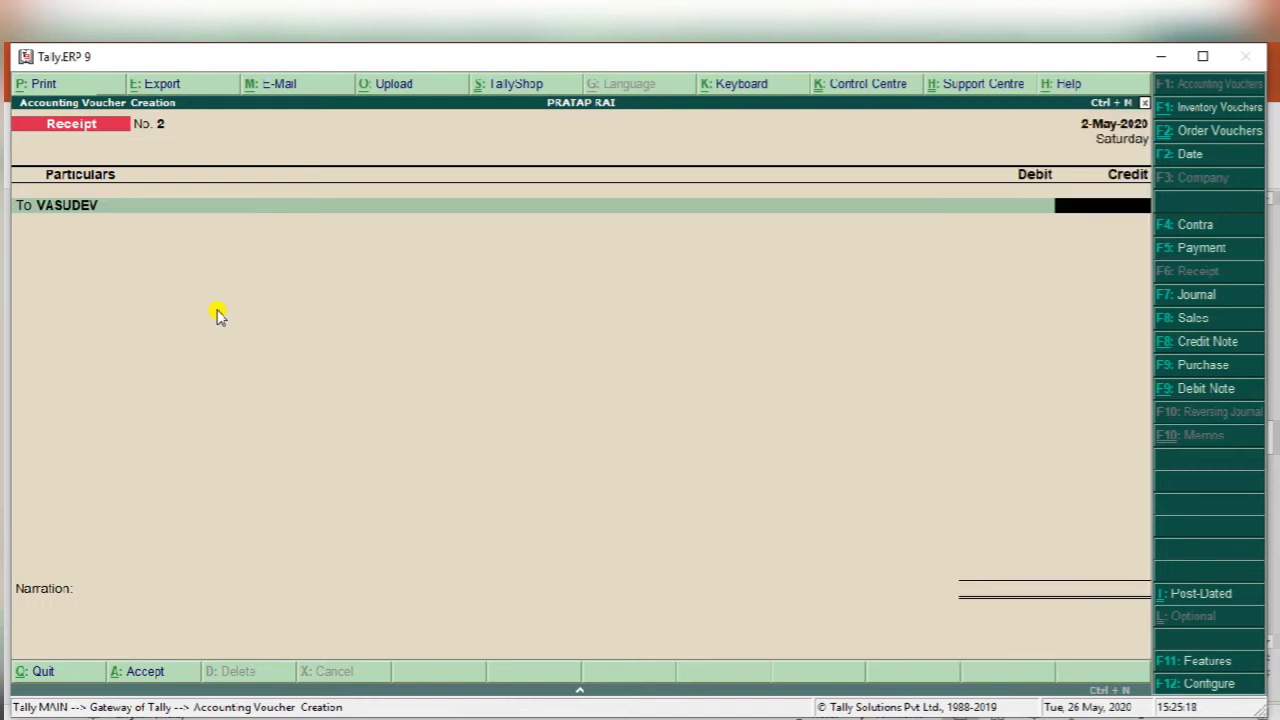
type("9000")
key("Return")
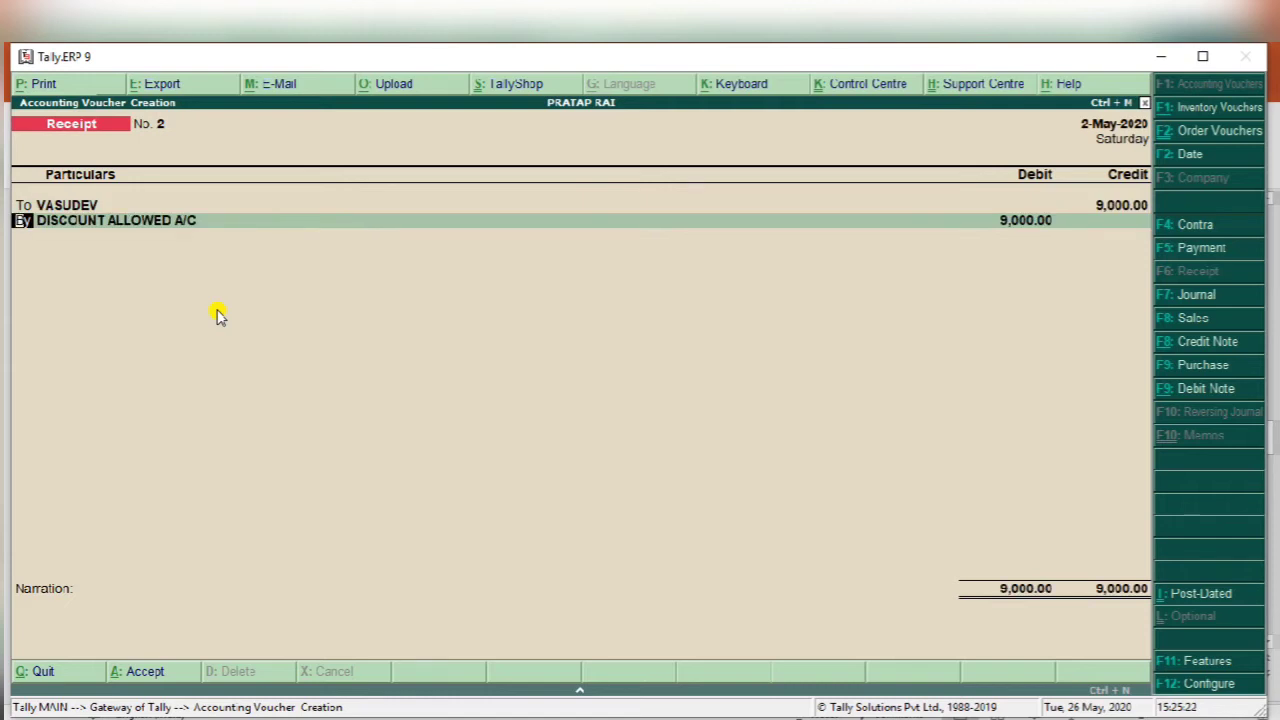
- Replace the suggested DISCOUNT ALLOWED A/C debit ledger with Cash and set its debit amount to 8,800
key("Return")
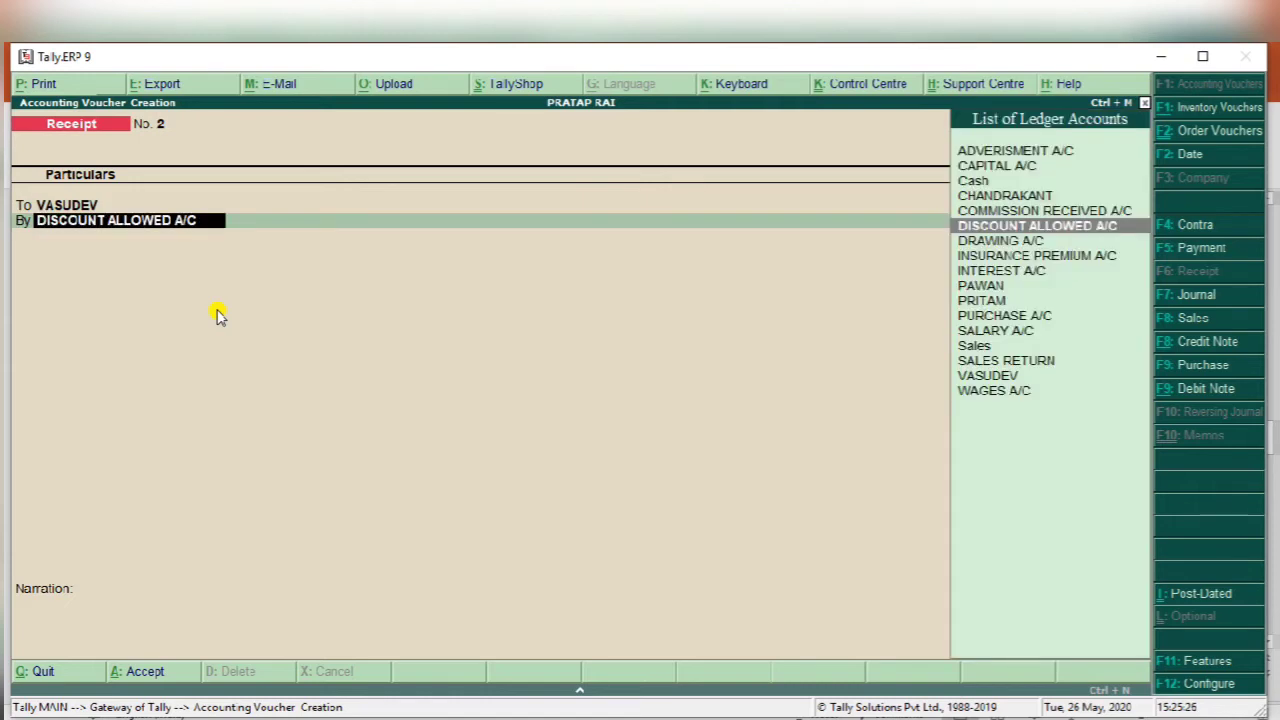
type("Cash")
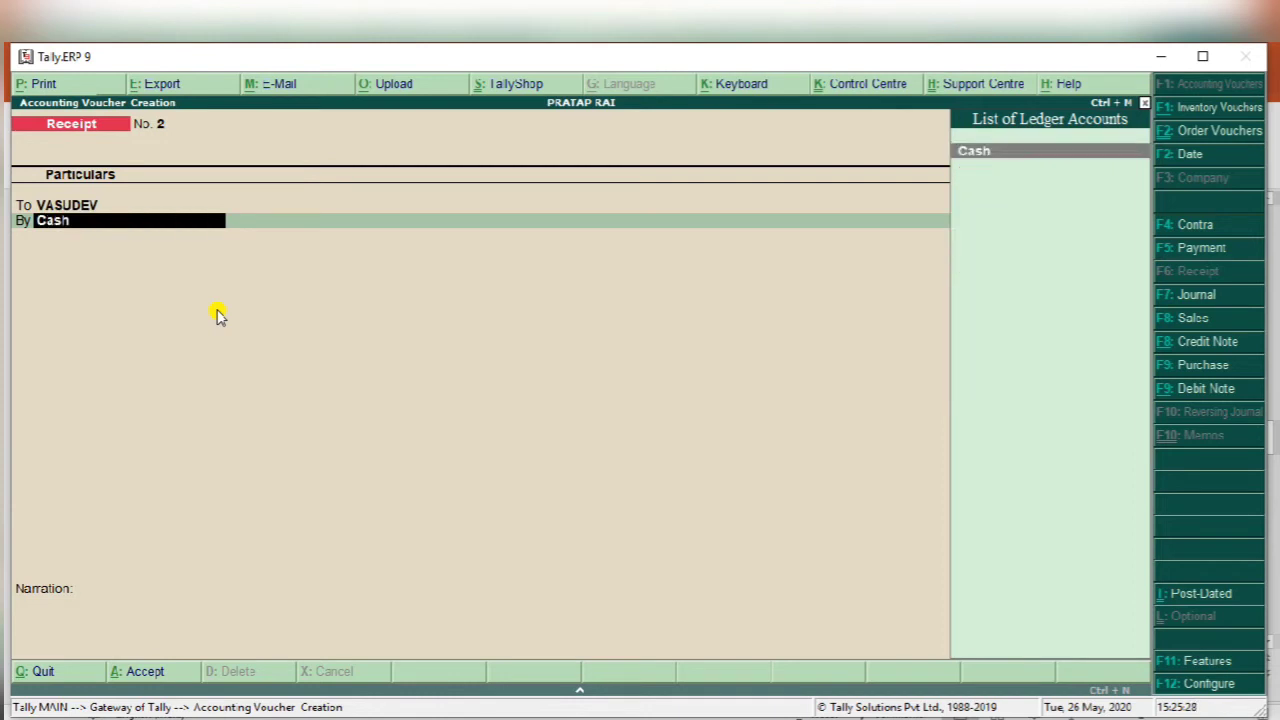
key("Return")
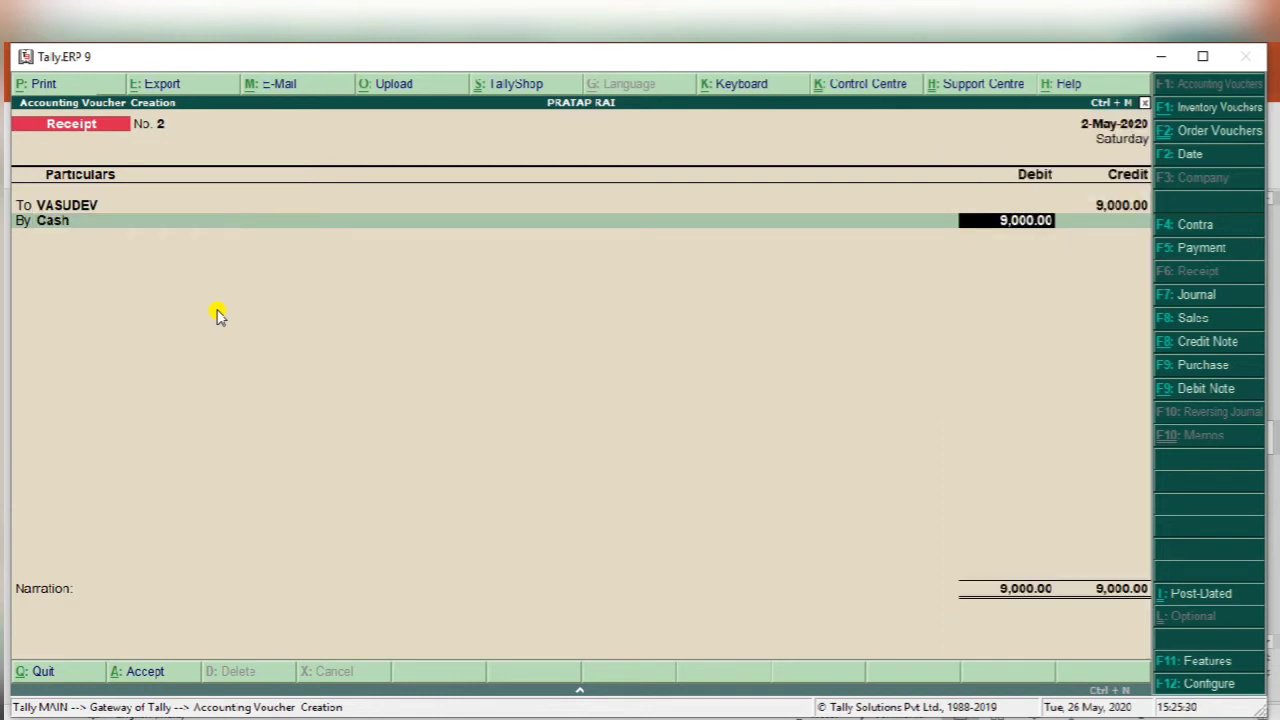
type("884")
key("BackSpace")
type("00")
key("Return")
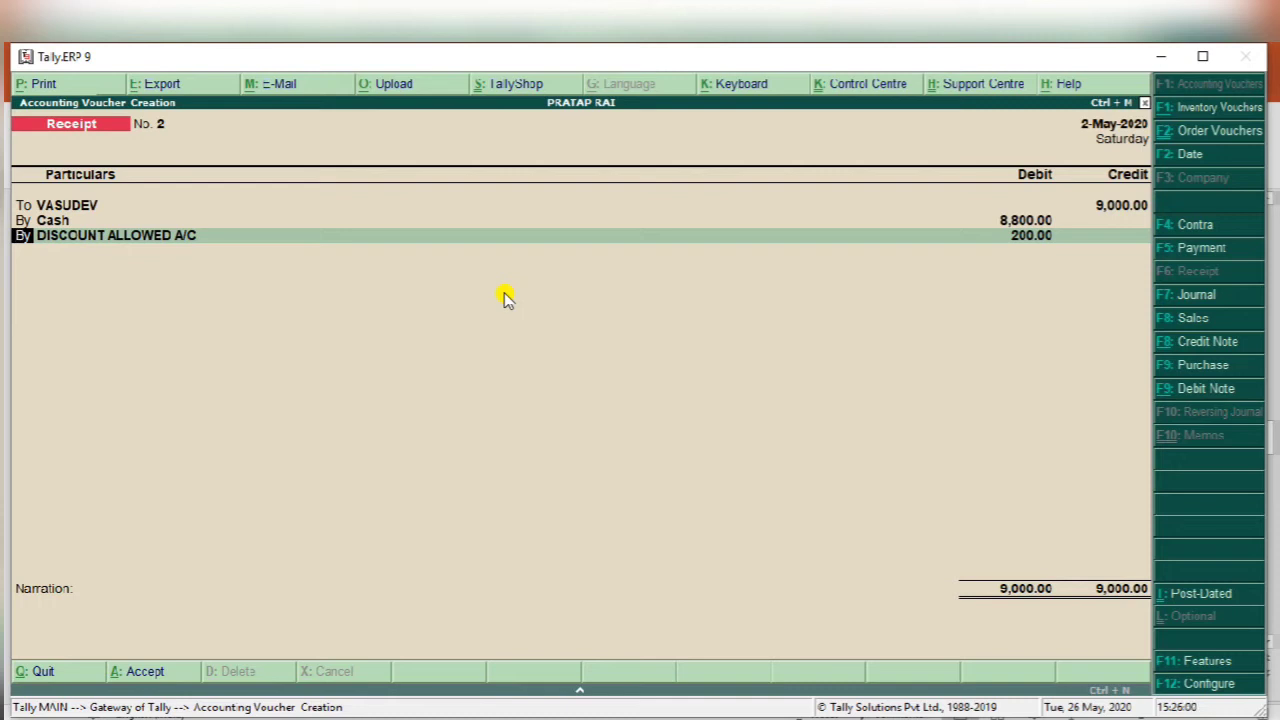
- Debit DISCOUNT ALLOWED A/C with 200 and save the receipt with a blank narration
key("Return")
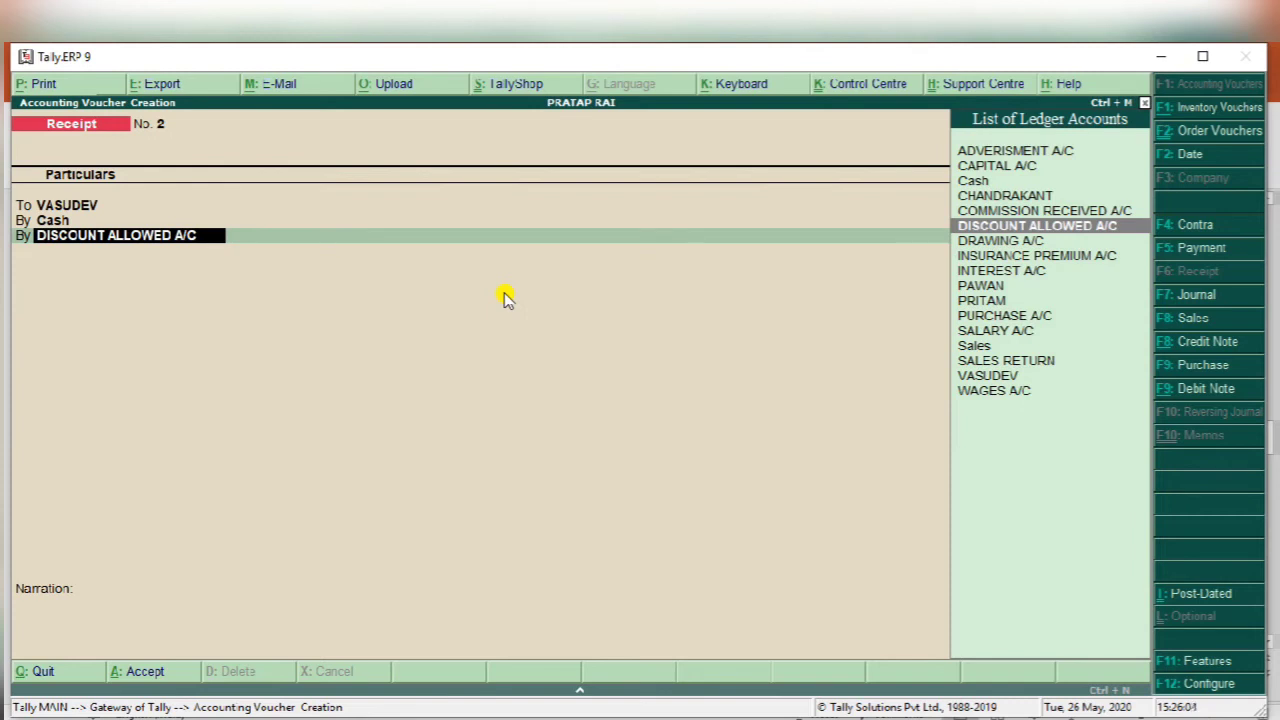
key("Return")
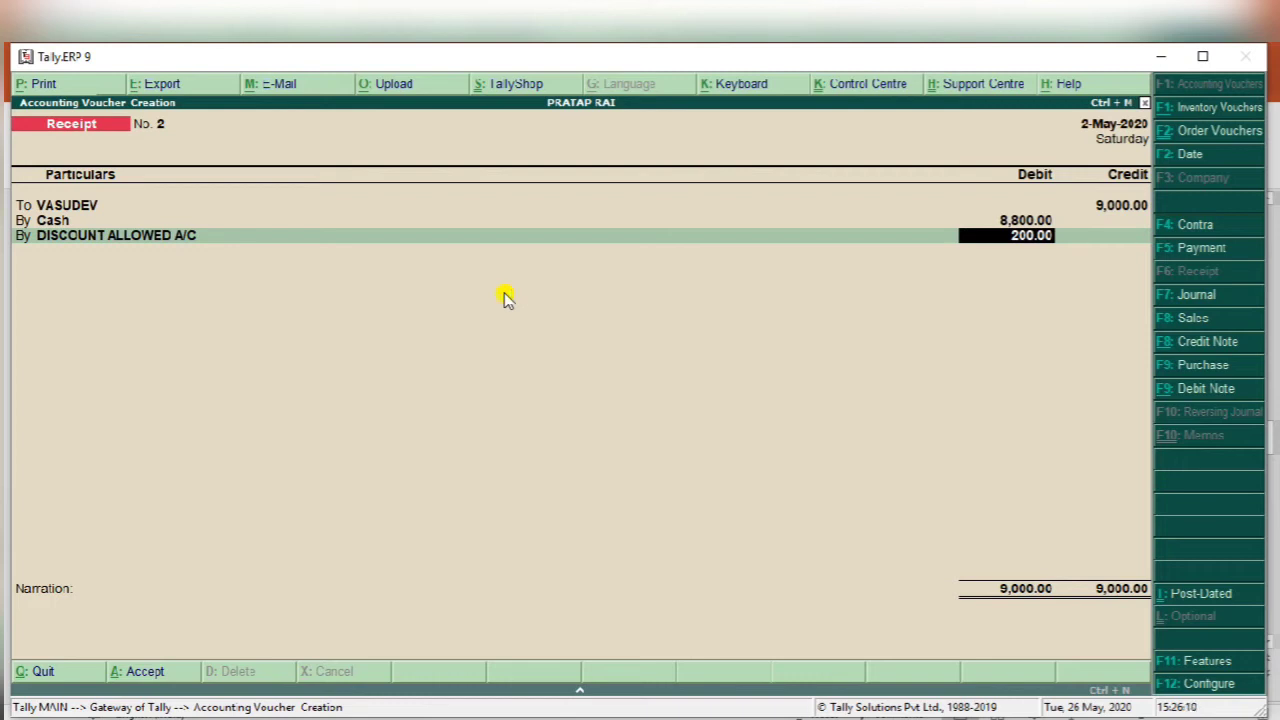
key("Return")
key("Return")
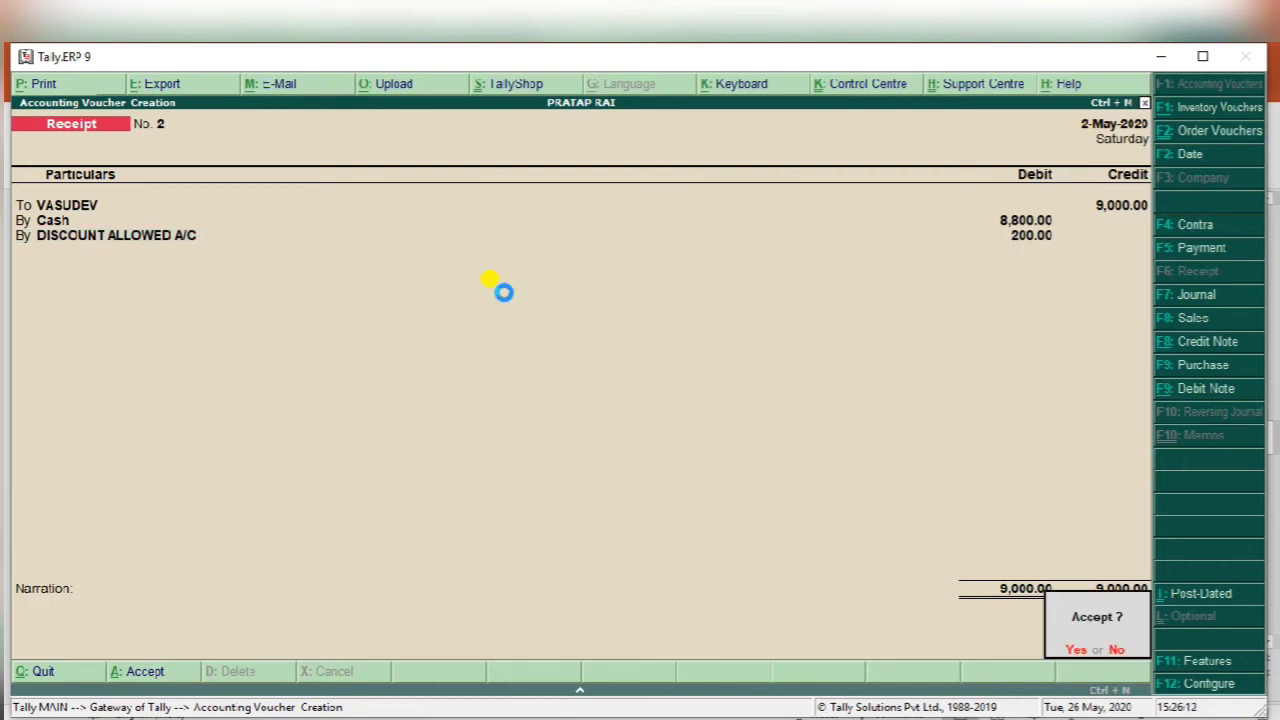
key("Return")
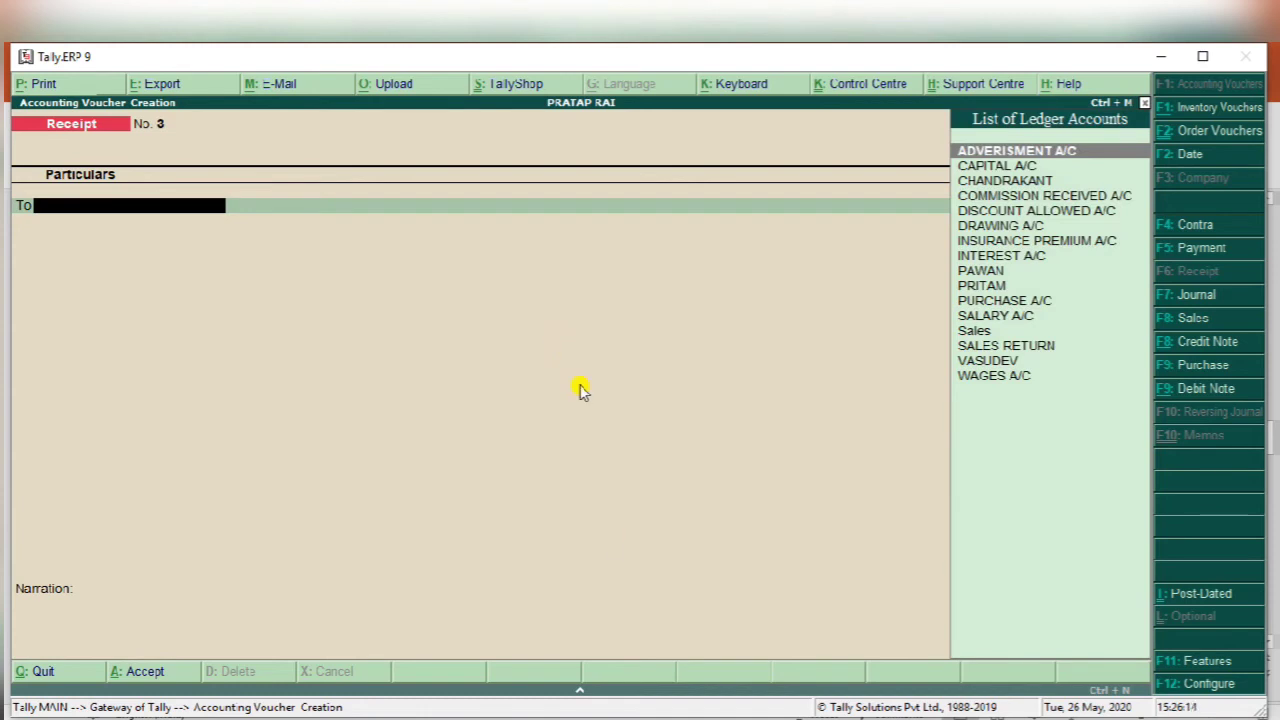
- Switch to PowerPoint, examine the 9 May purchase and 10 May sale entries on slide 8, and return to Tally.ERP 9
key("alt+Tab")
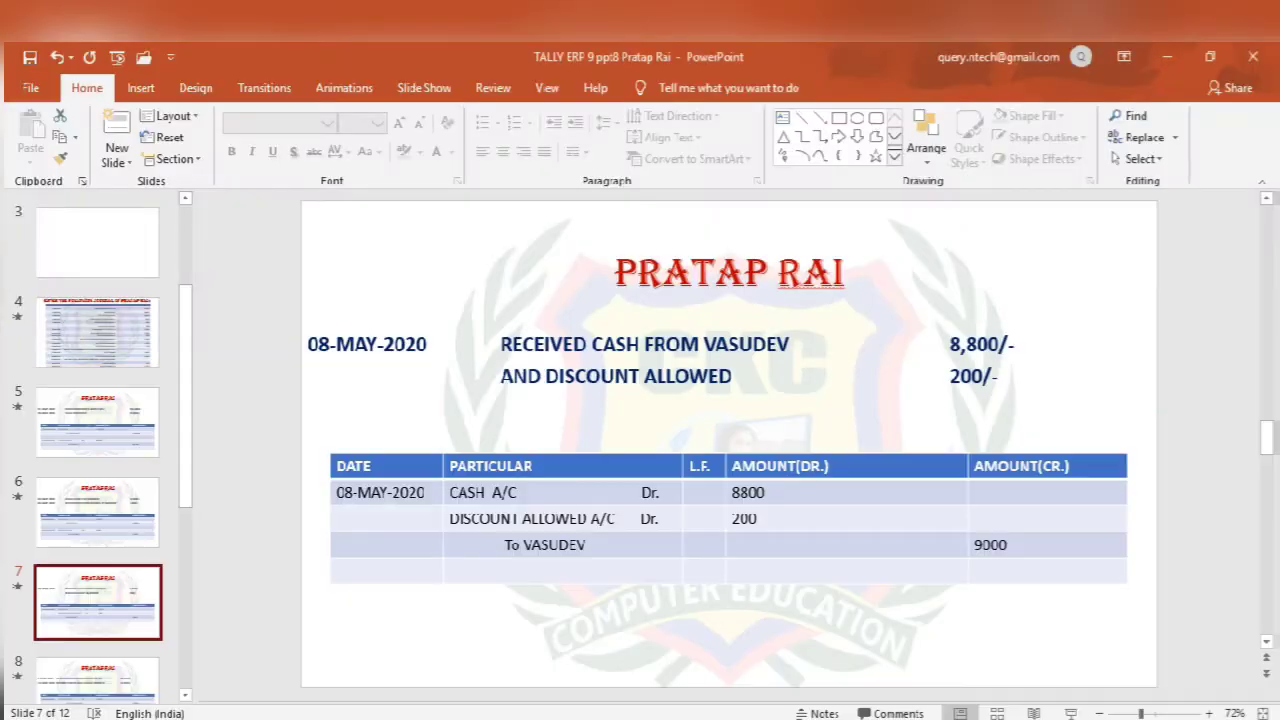
left_click(104, 672)
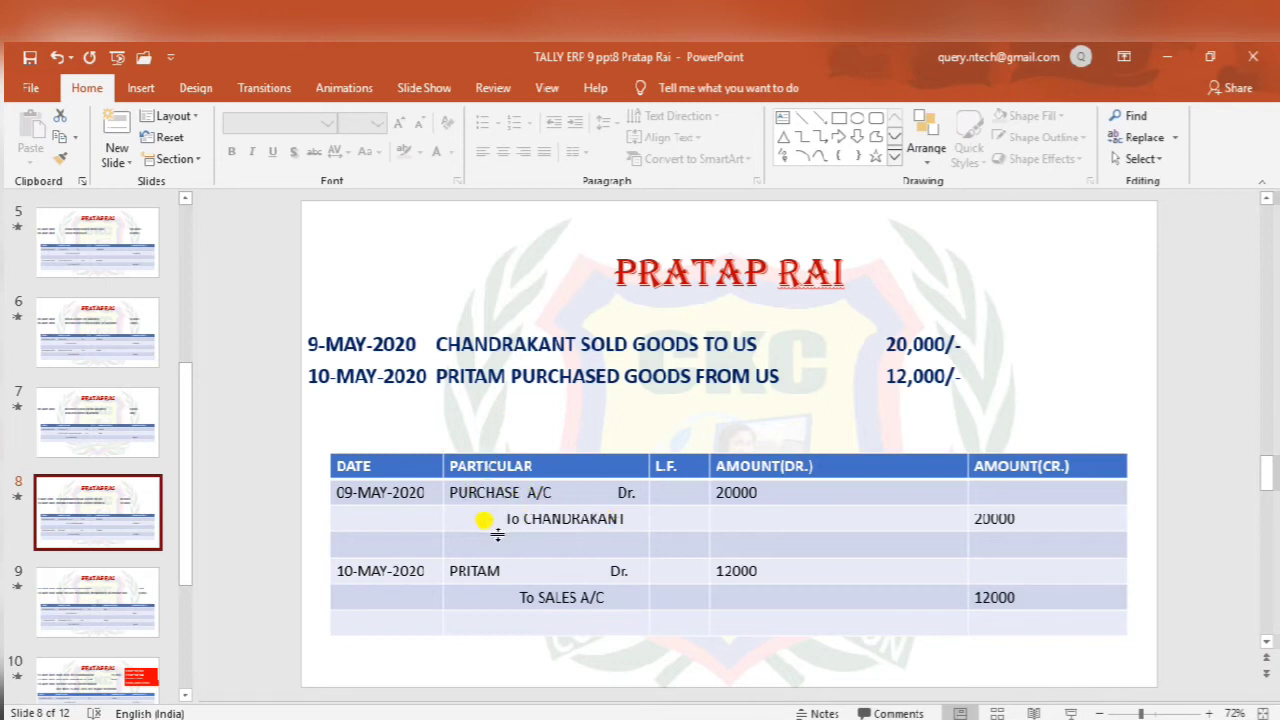
left_click(531, 591)
mouse_move(708, 718)
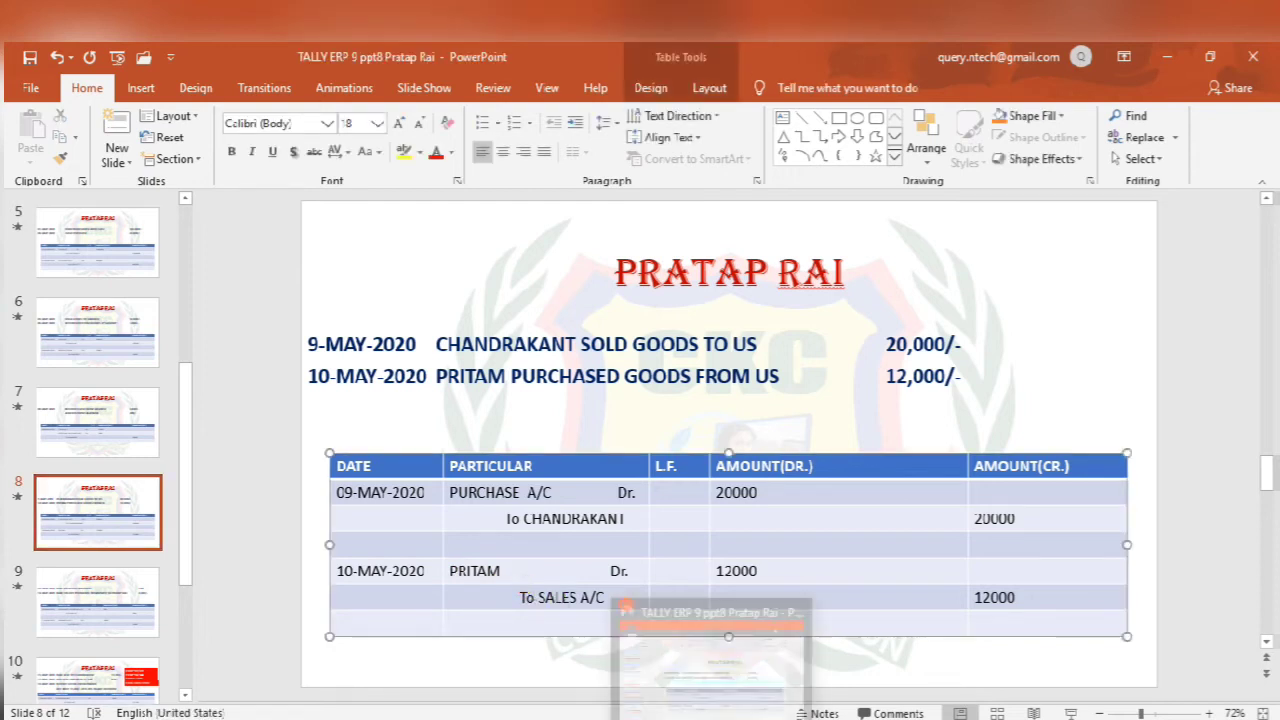
left_click(570, 716)
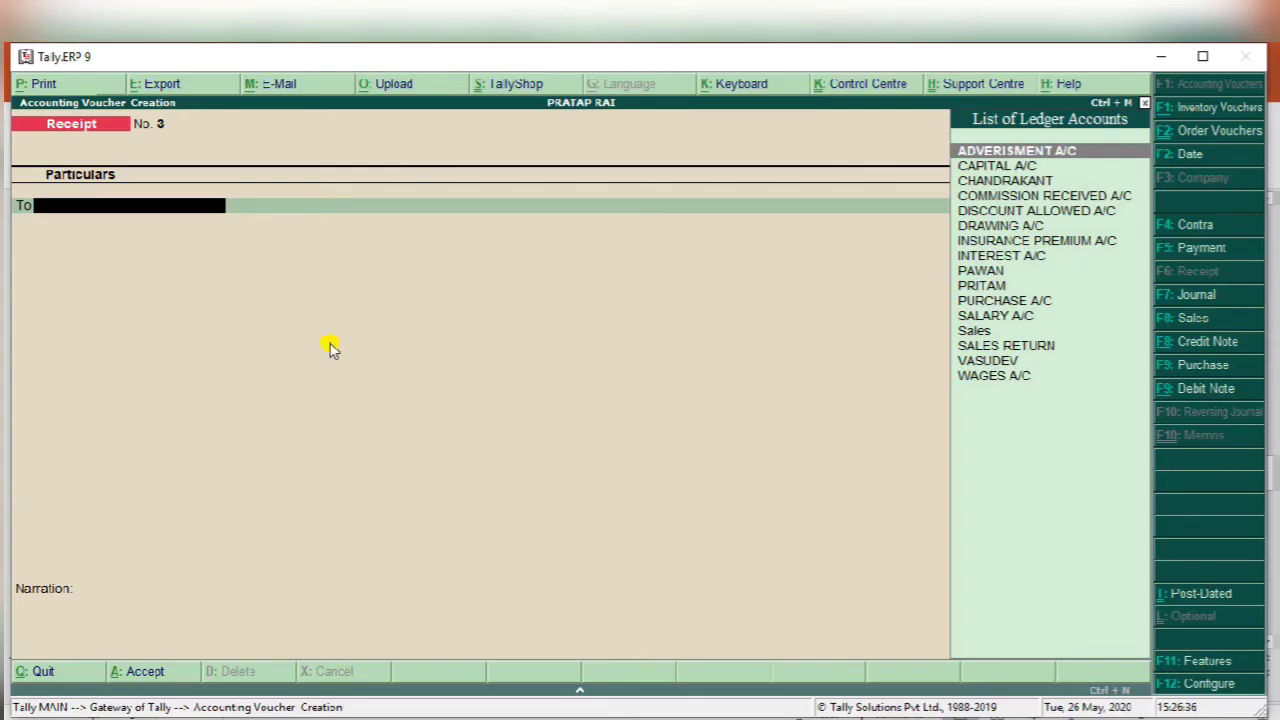
- Start a Purchase voucher in voucher mode, leaving the supplier invoice number and date blank
key("F9")
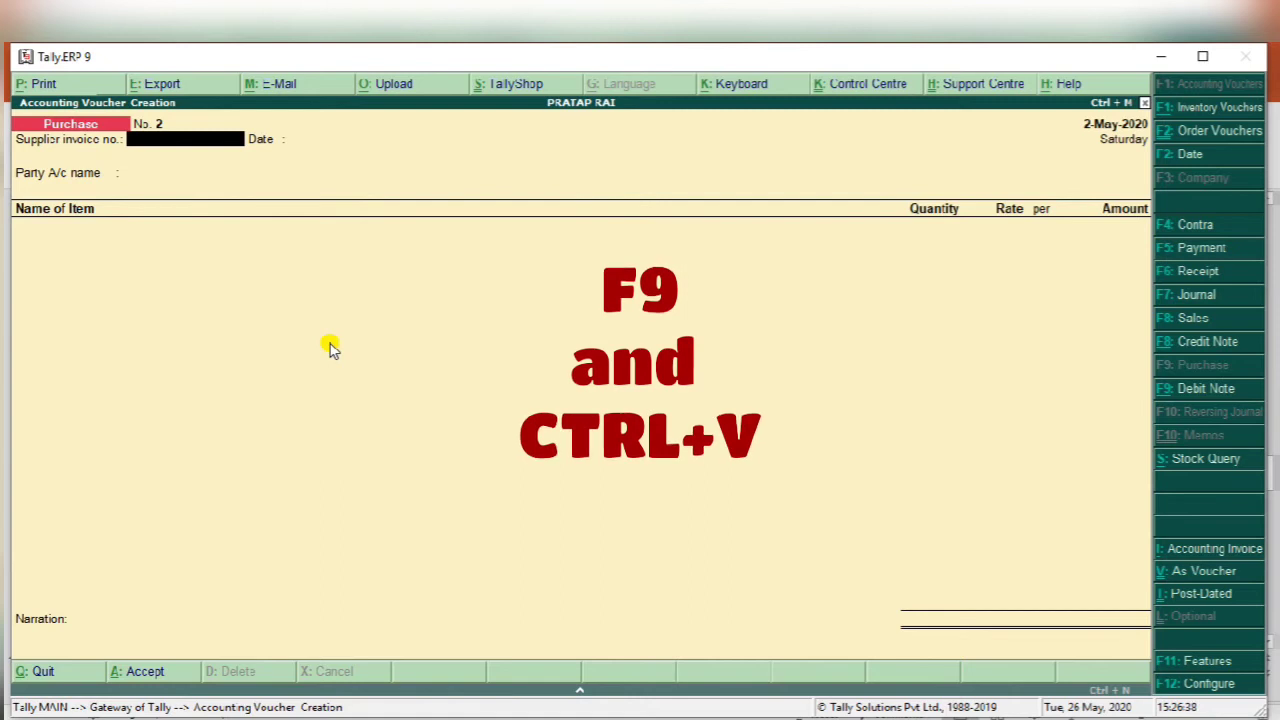
key("ctrl+v")
key("Return")
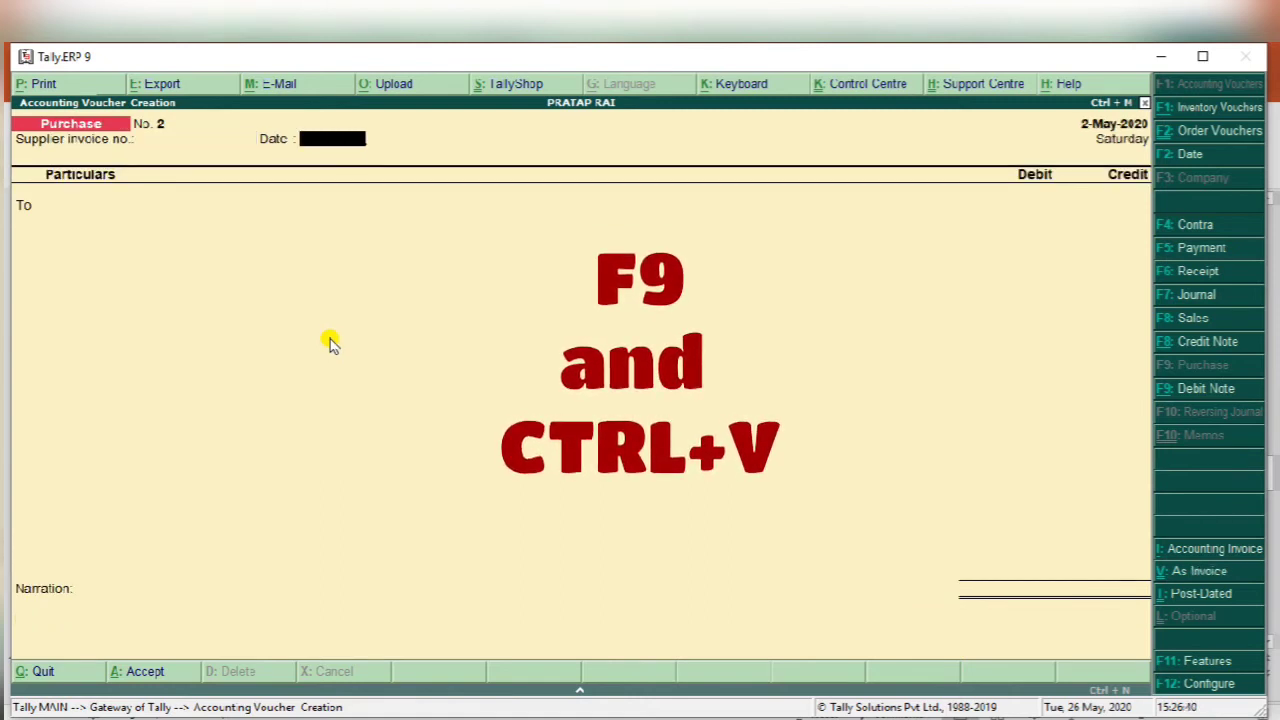
key("Return")
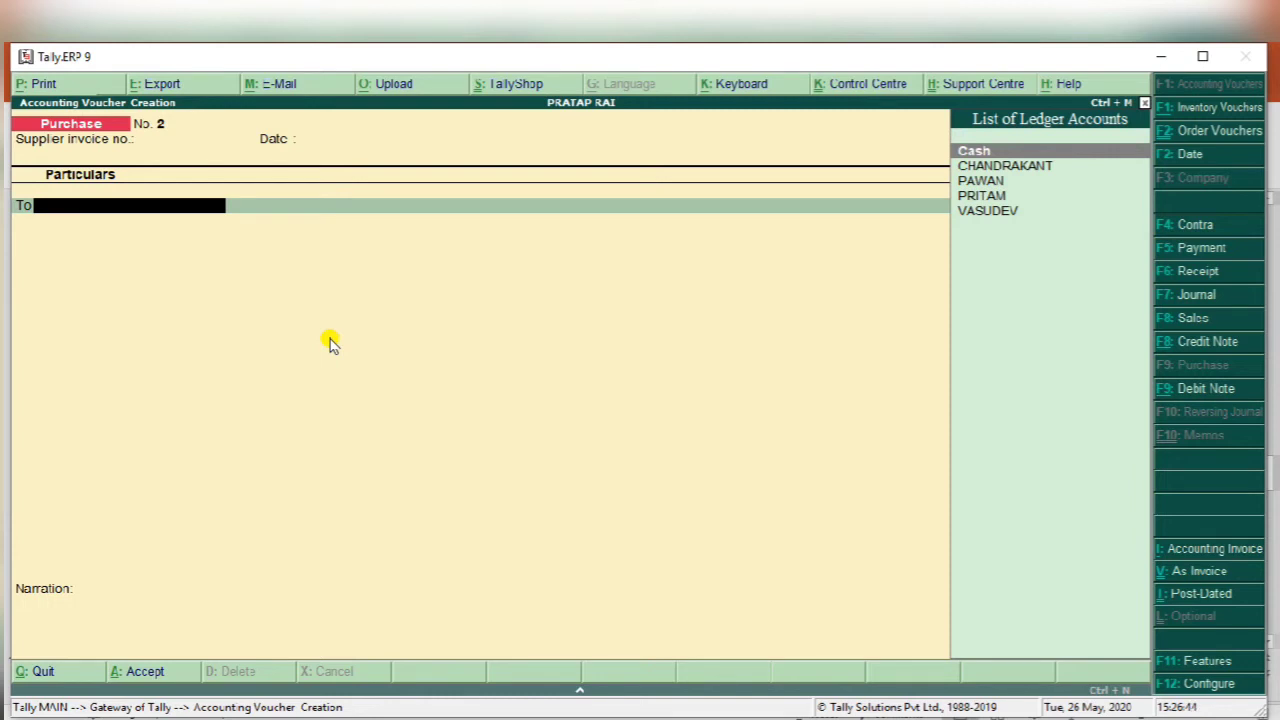
- Credit the ledger of the supplier in the 9 May purchase with 10,000
type("C")
key("Down")
key("Return")
left_click(331, 343)
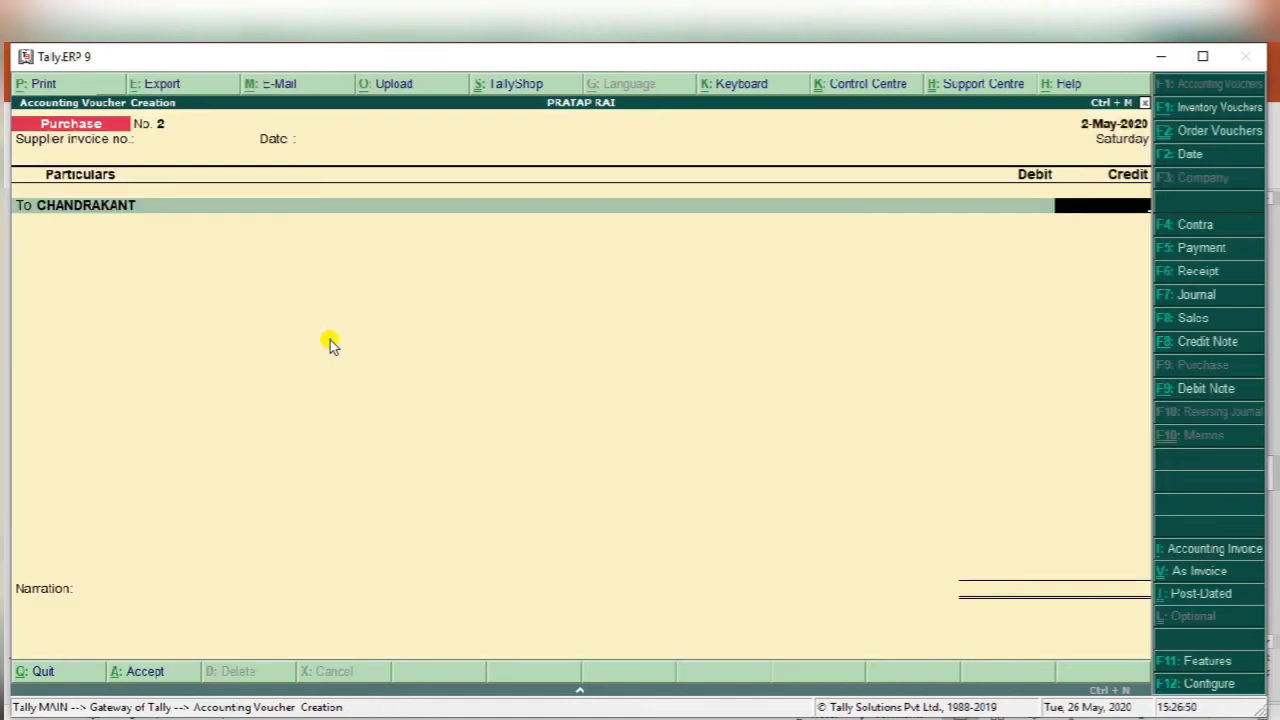
type("10000")
key("Return")
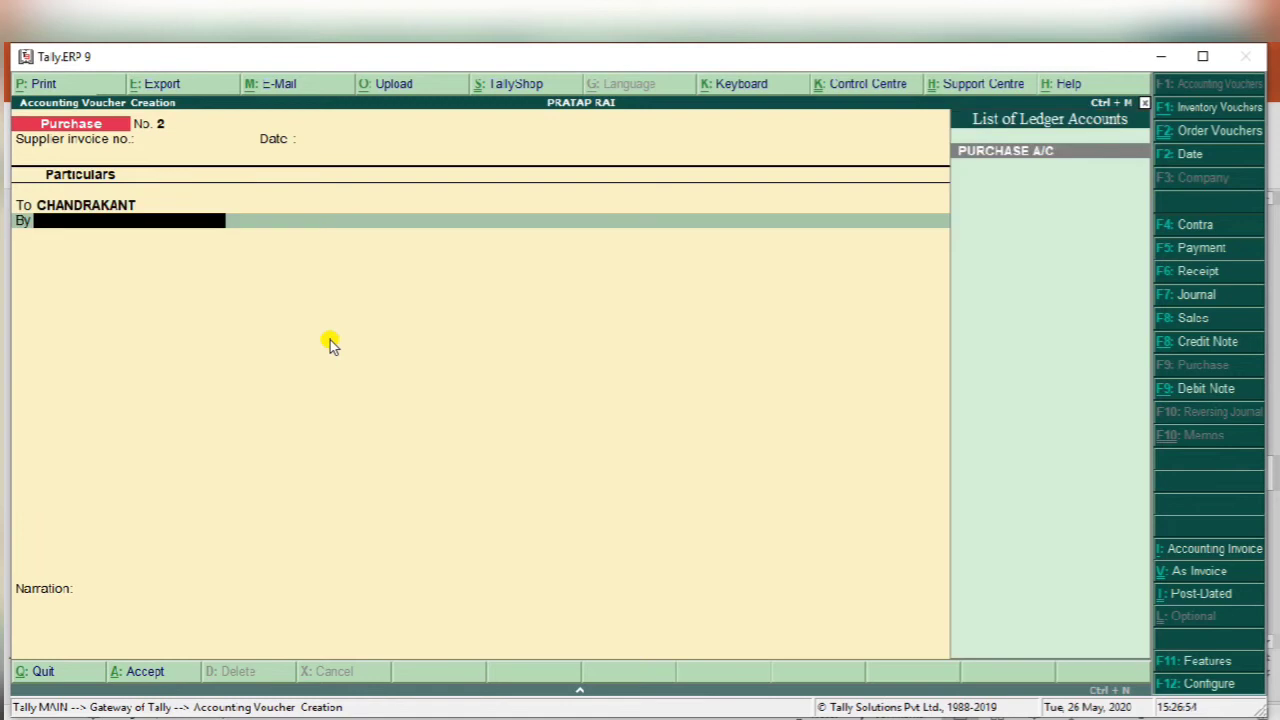
- Debit PURCHASE A/C with 10,000 and save the purchase voucher with a blank narration
key("Return")
key("Return")
key("Return")
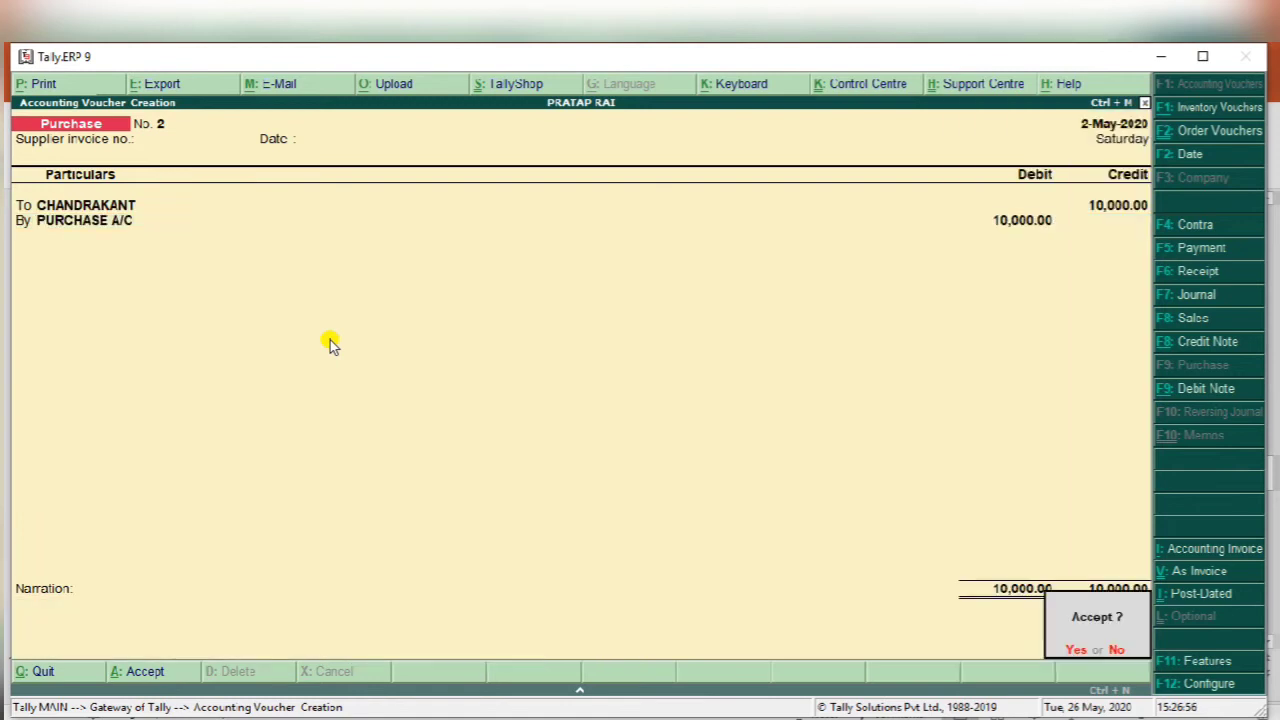
key("Return")
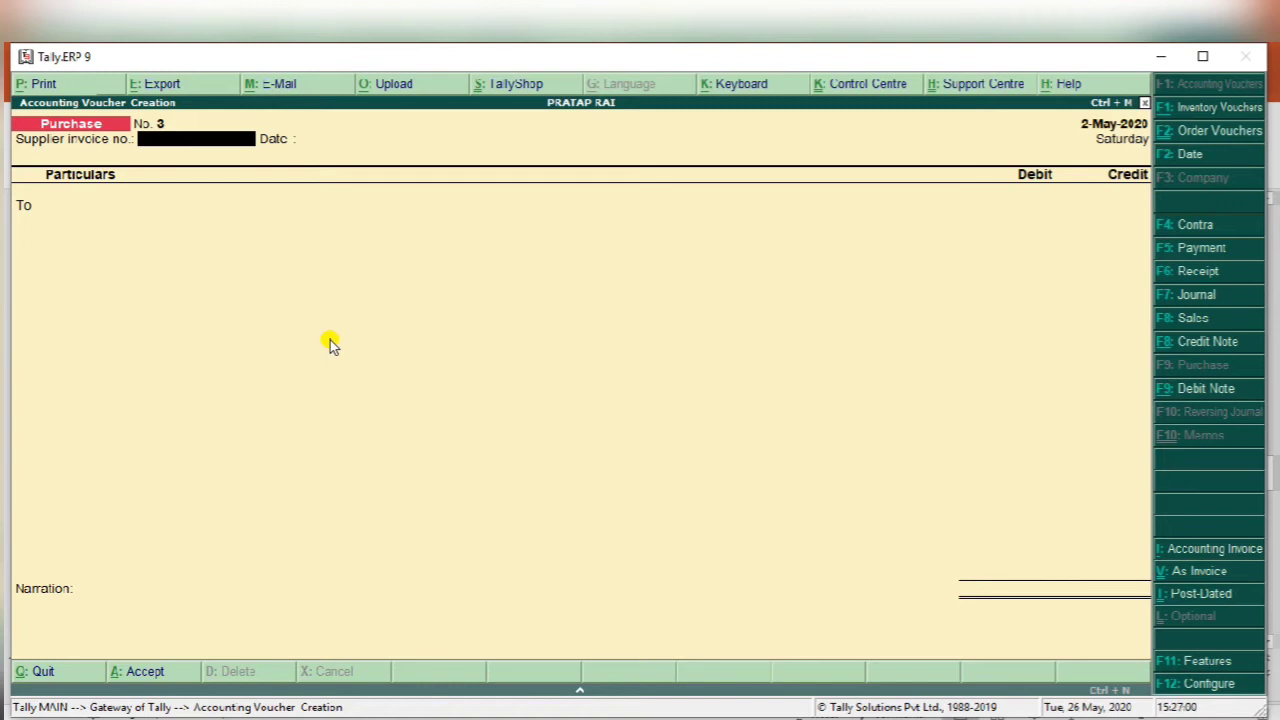
- Start a Sales voucher in voucher mode, leaving the reference number blank
key("F8")
key("ctrl+v")
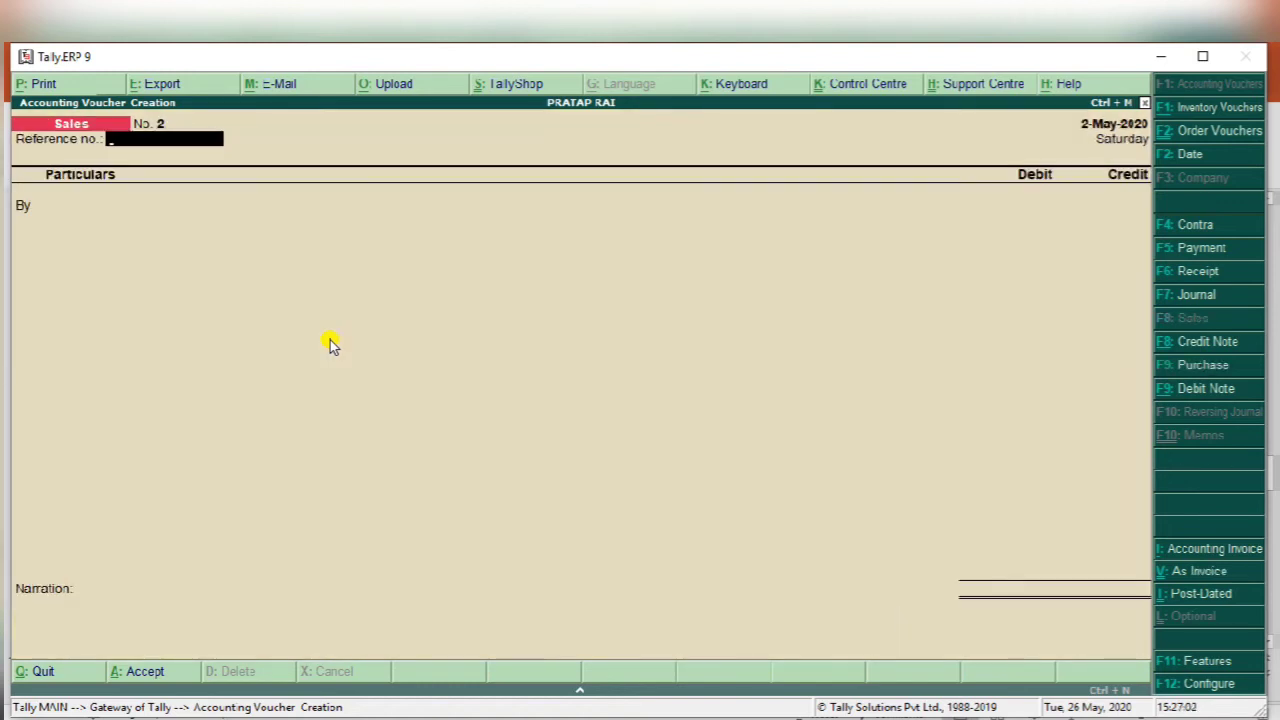
key("Return")
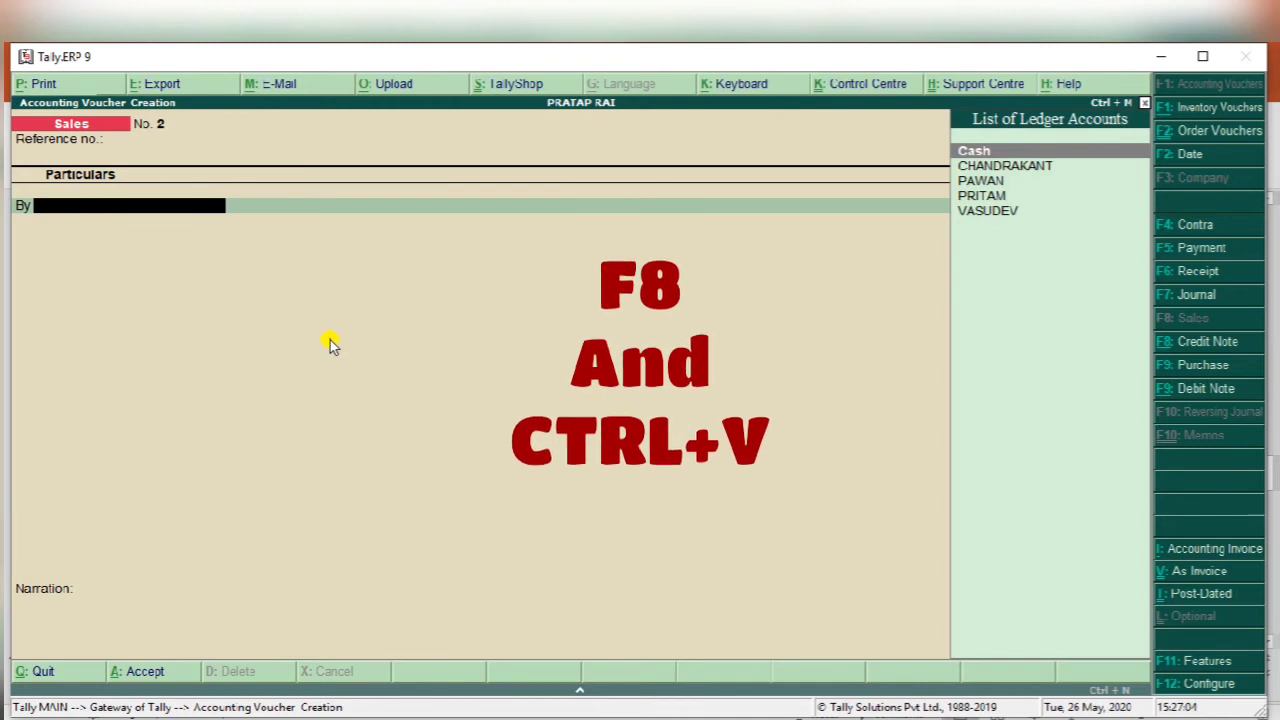
- Debit the ledger of the customer in the 10 May sale with 12,000
type("Prit")
key("Return")
key("Return")
key("ctrl+a")
type("12000")
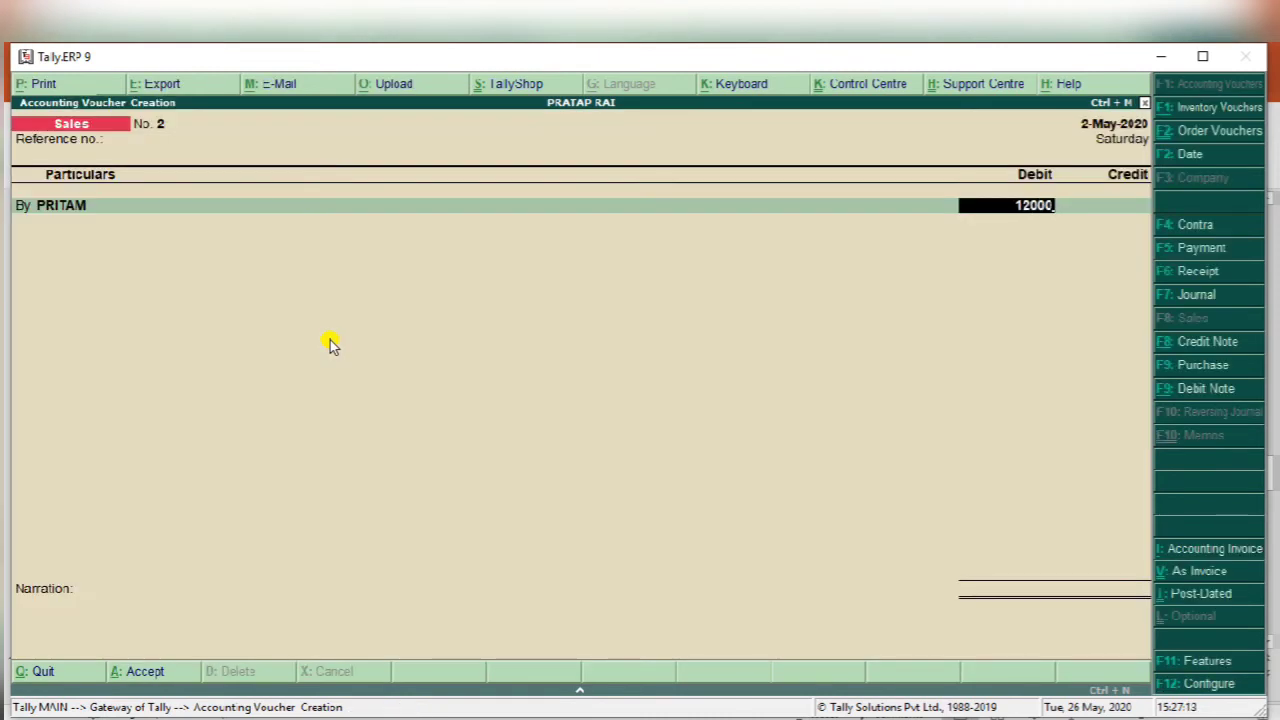
- Credit Sales with 12,000 and save the sales voucher with a blank narration
key("Return")
key("Return")
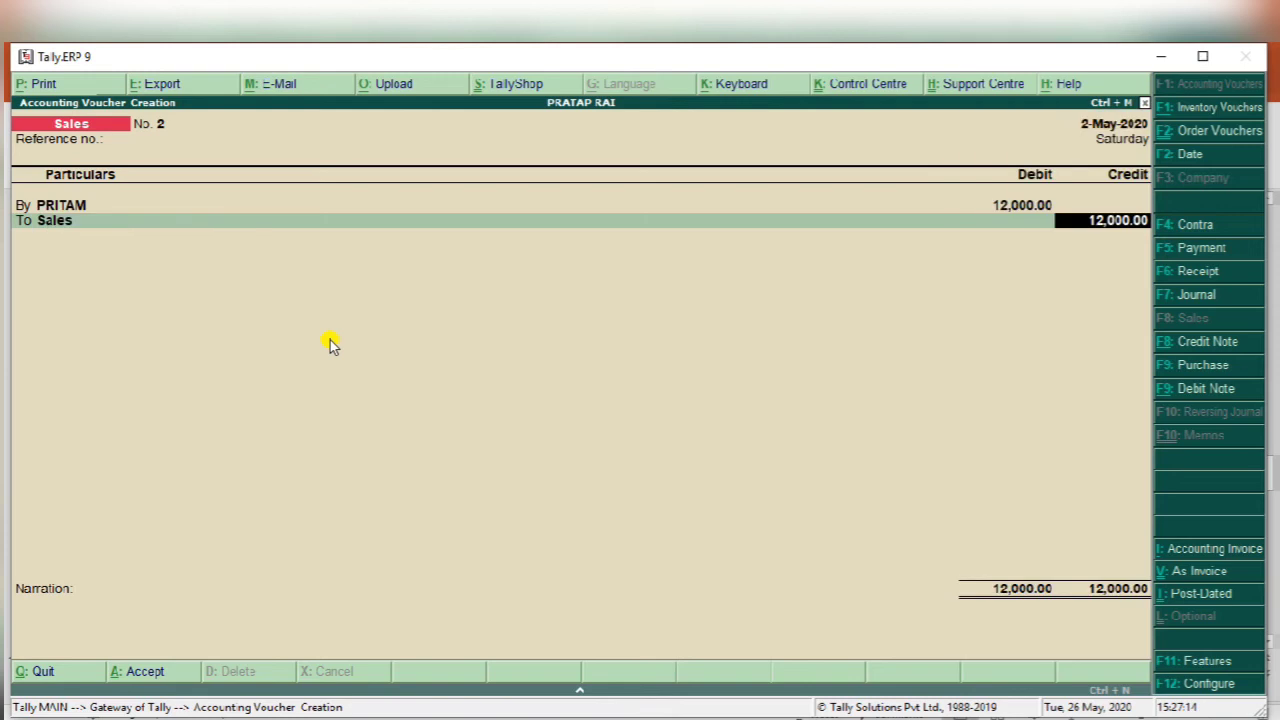
key("Return")
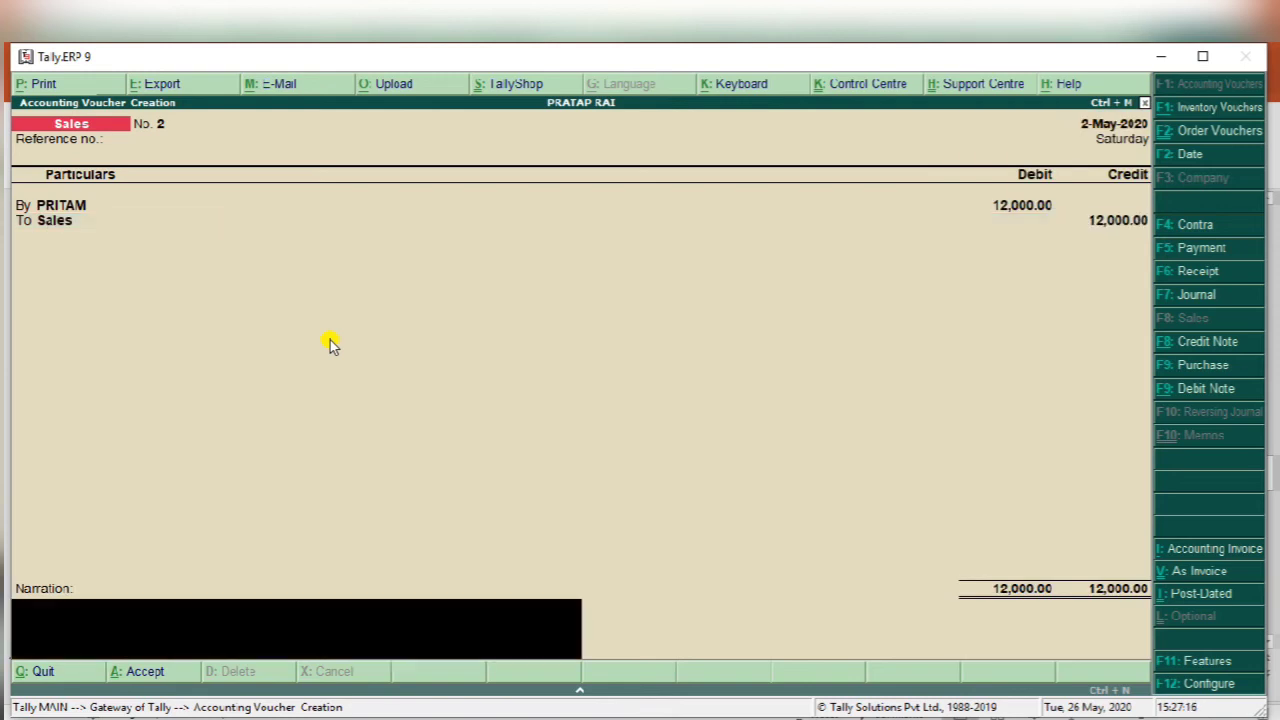
key("Return")
key("Return")
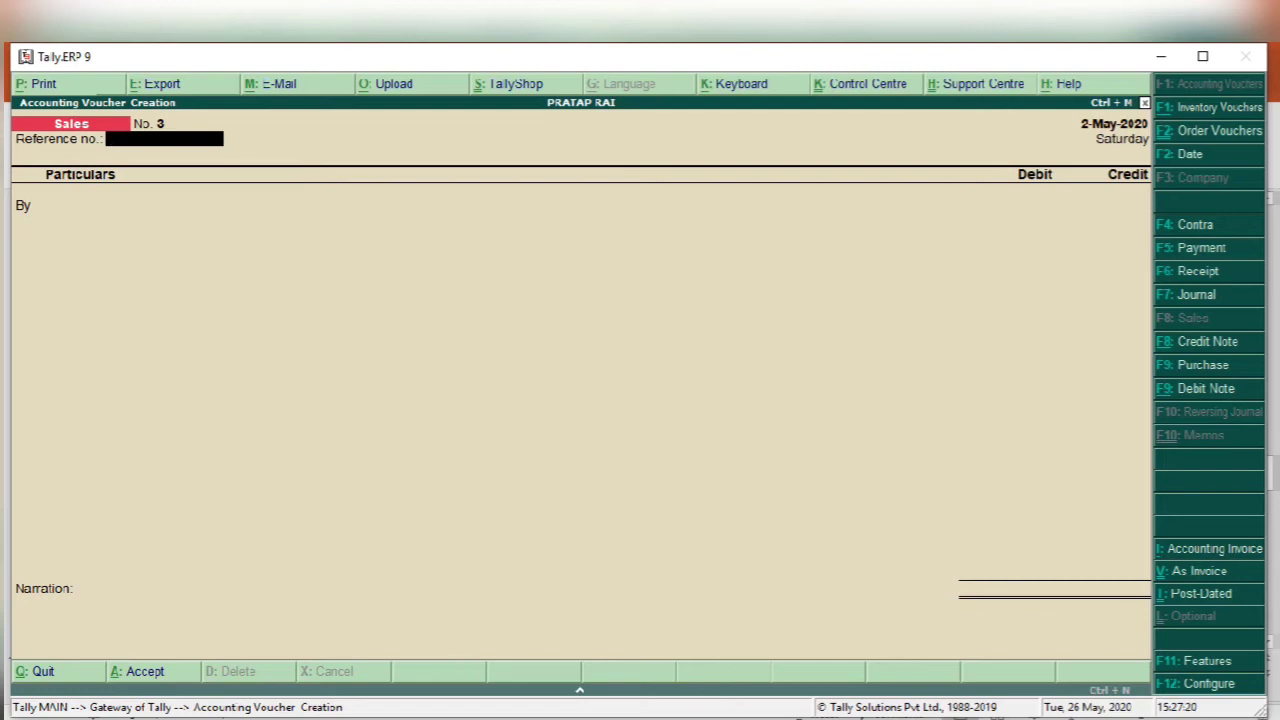
- Check the two journal entries on slide 8 in PowerPoint again and return to Tally.ERP 9
key("alt+Tab")
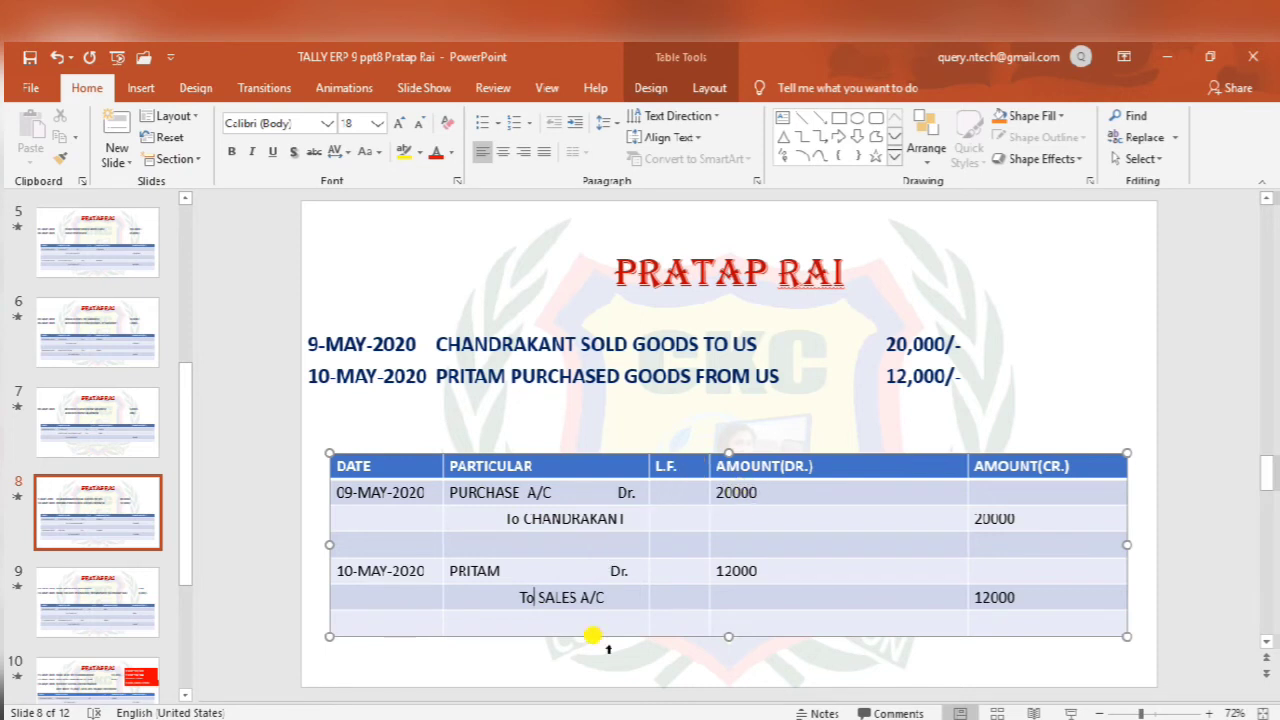
left_click(590, 640)
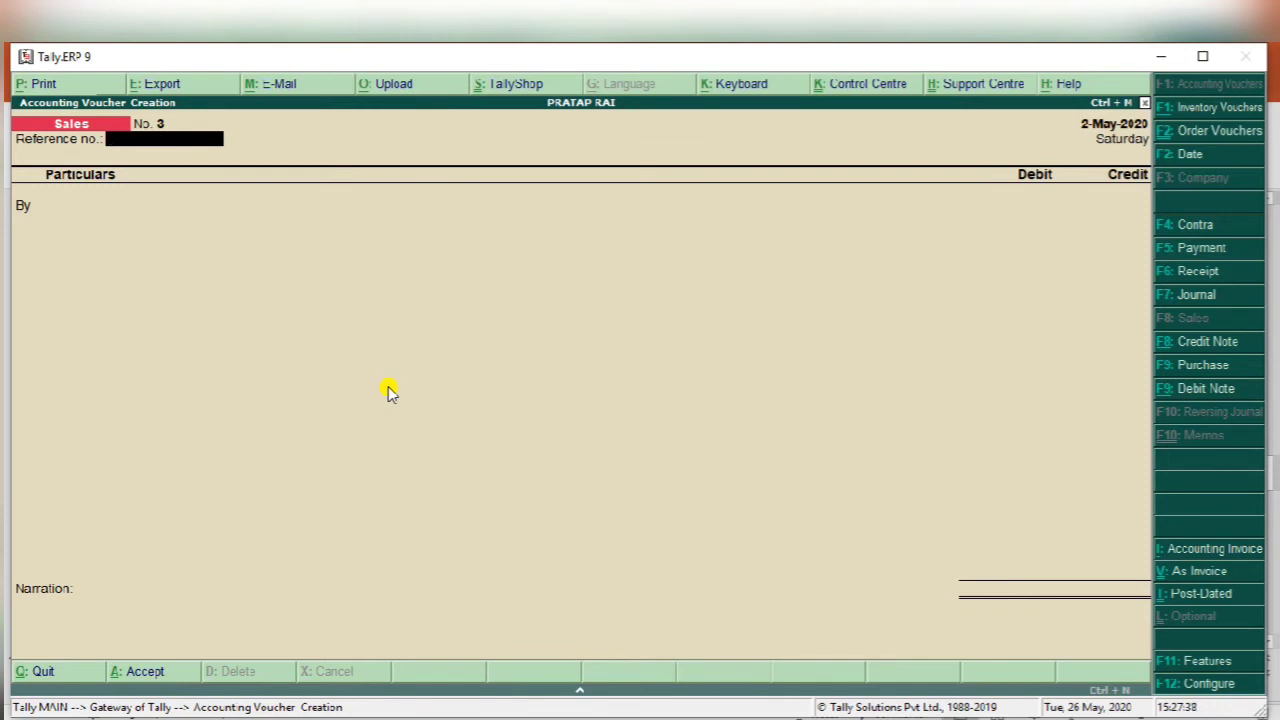
- Reopen the previous sales voucher, set the customer's debit and the Sales credit to 20,000, and save the altered voucher
key("Page_Up")
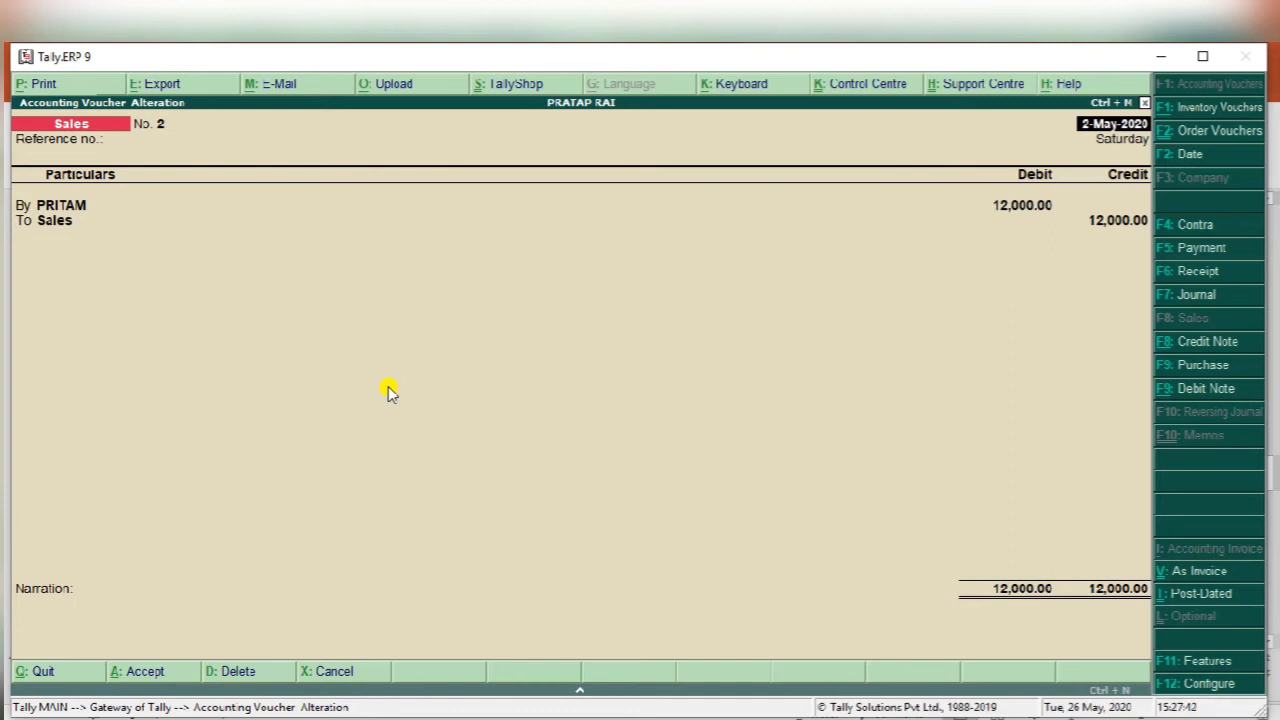
key("Return")
key("Return")
key("Return")
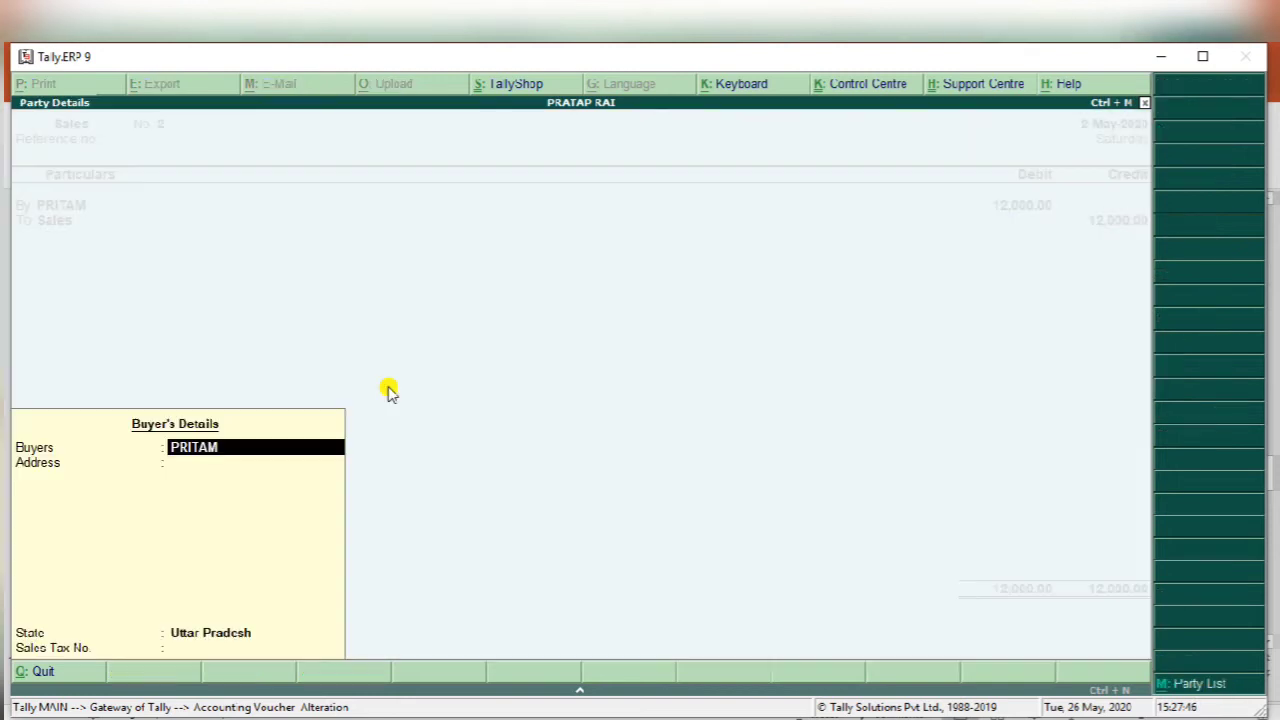
key("Return")
key("Return")
key("Return")
key("Return")
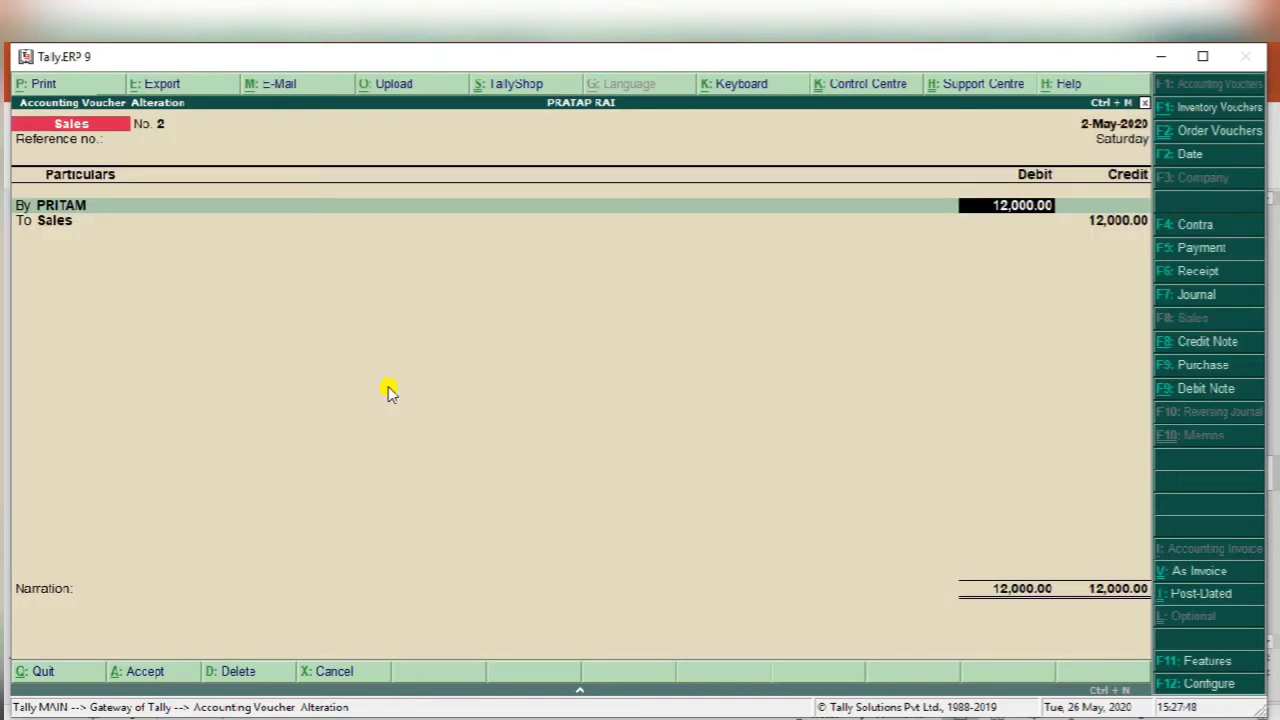
type("20000")
key("Return")
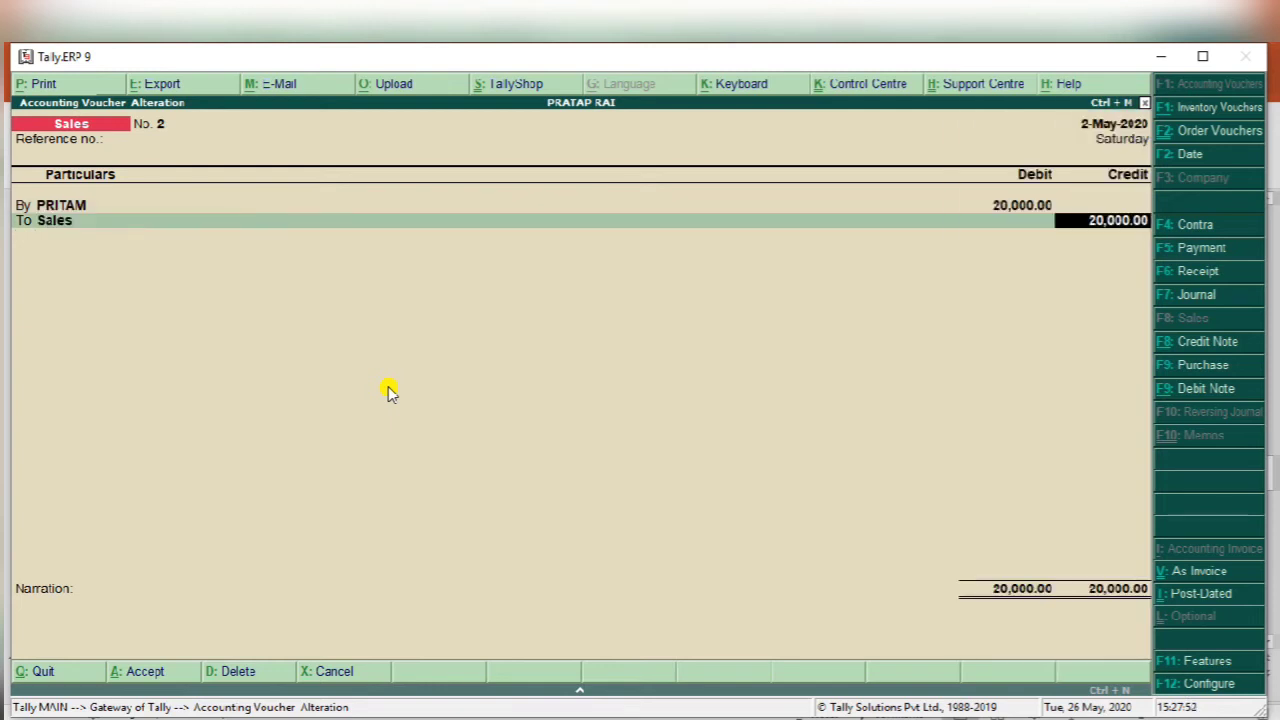
key("Return")
key("Return")
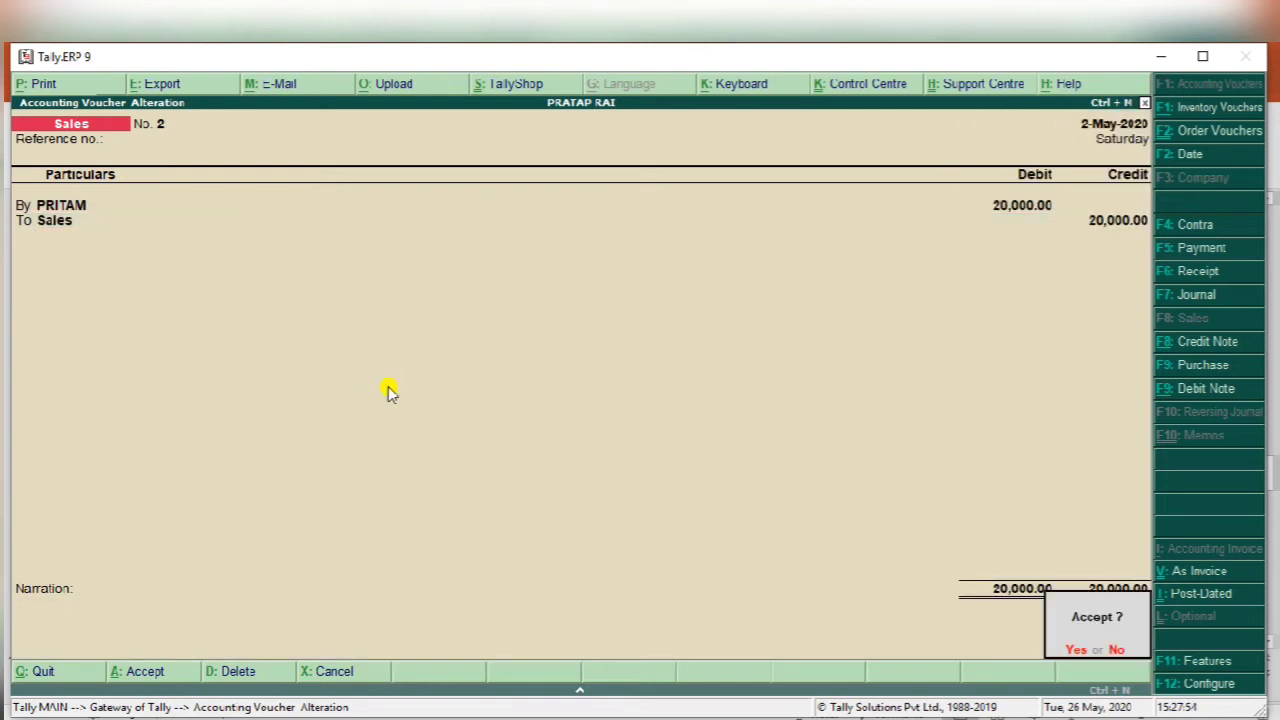
key("Return")
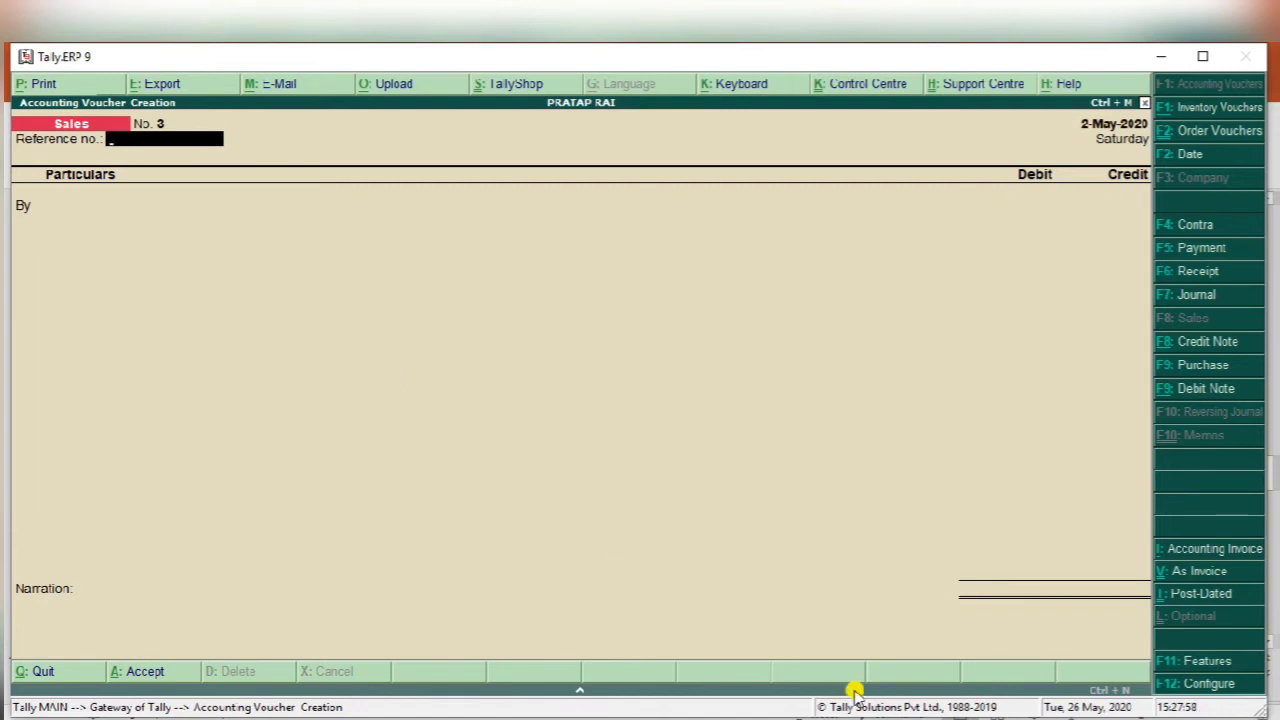
- Read the 10 May and 12 May insurance premium entries on slide 9 in PowerPoint and return to Tally.ERP 9
mouse_move(768, 716)
left_click(711, 716)
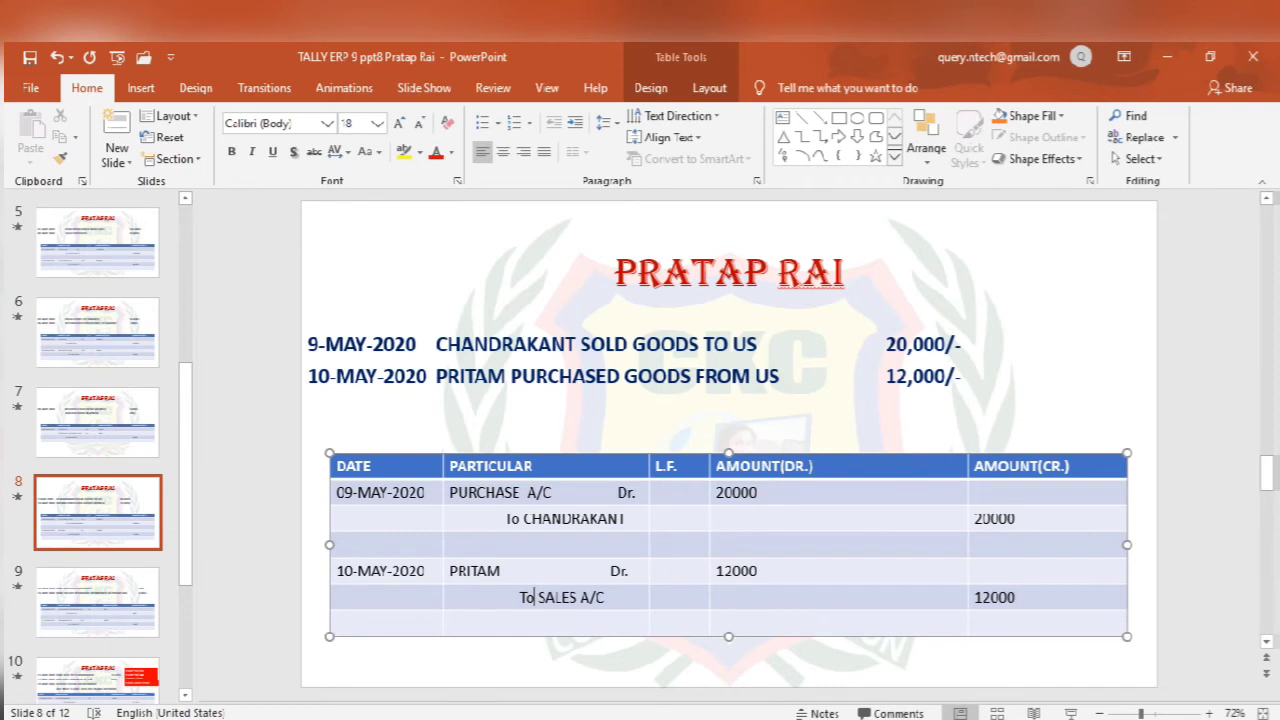
left_click(66, 597)
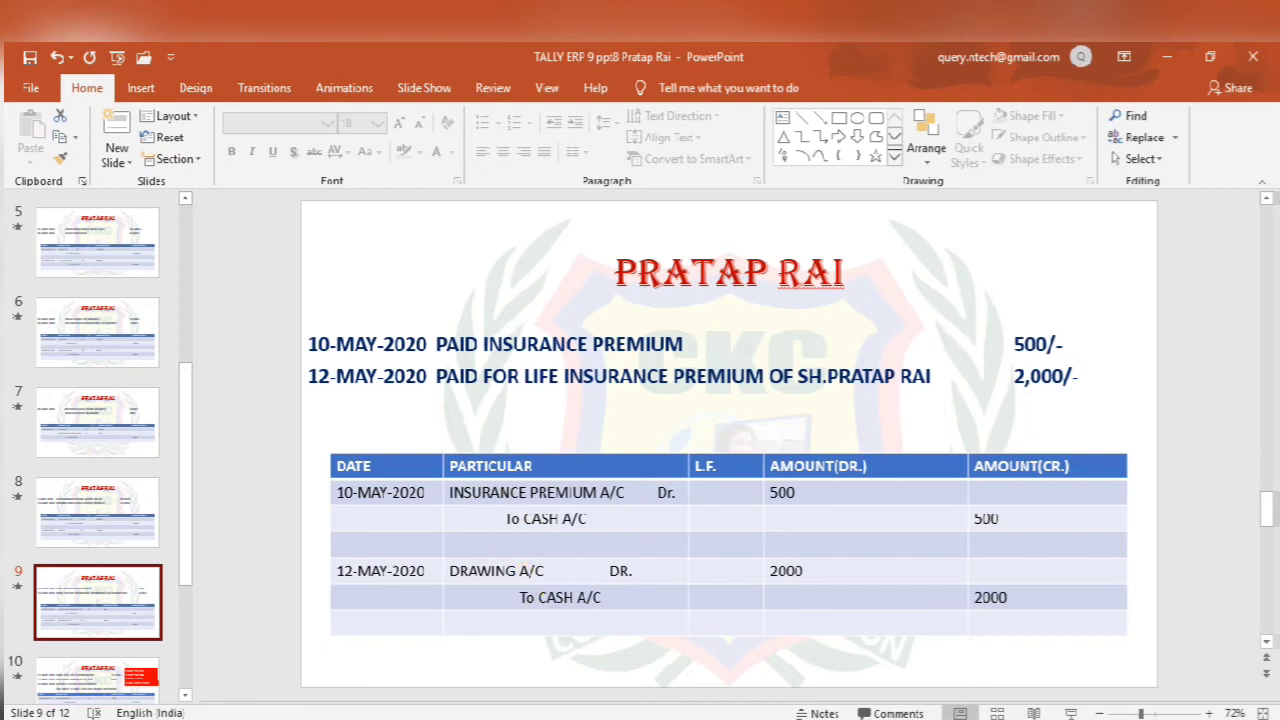
left_click(602, 718)
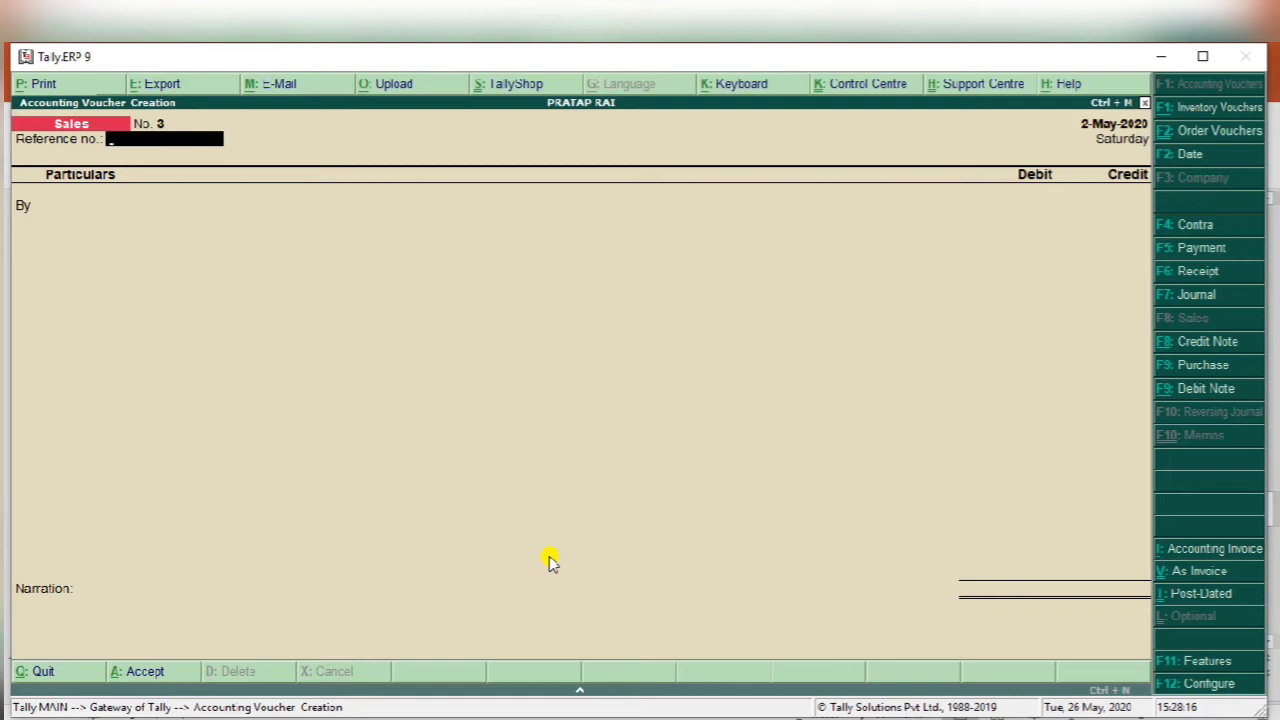
- Start a Payment voucher and debit INSURANCE PREMIUM A/C with 500
key("F5")
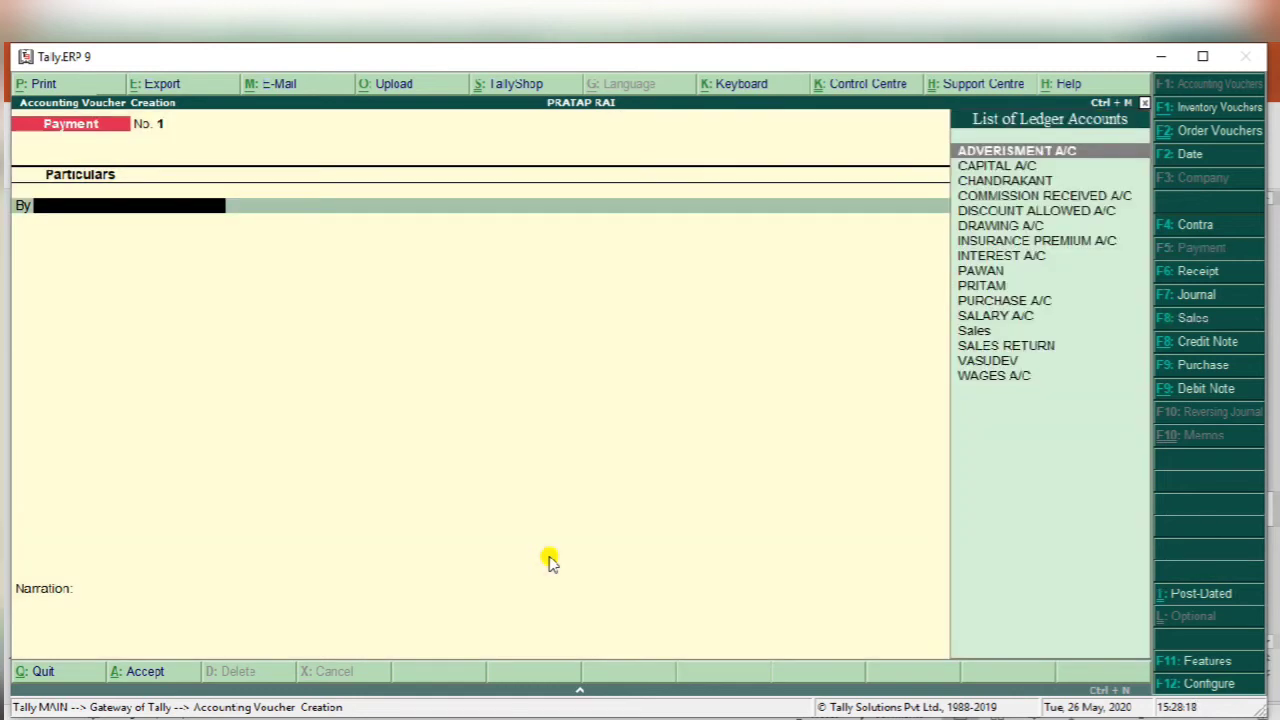
type("Ins")
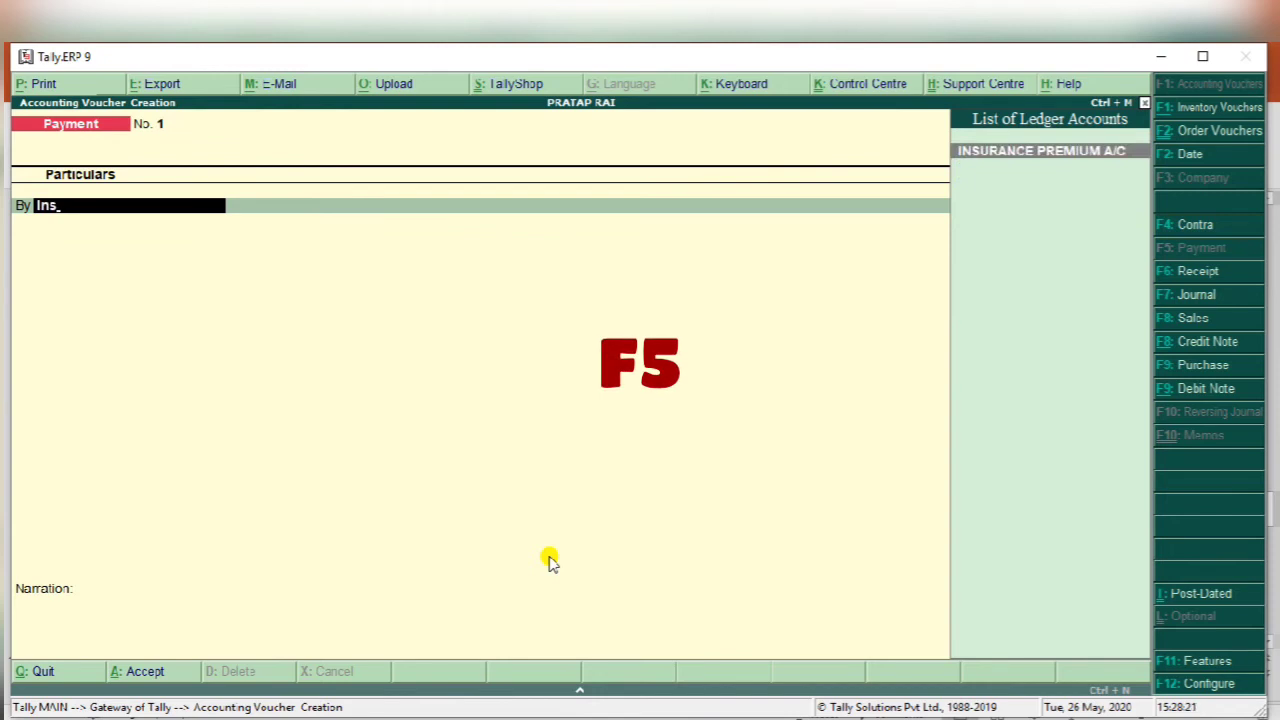
key("Return")
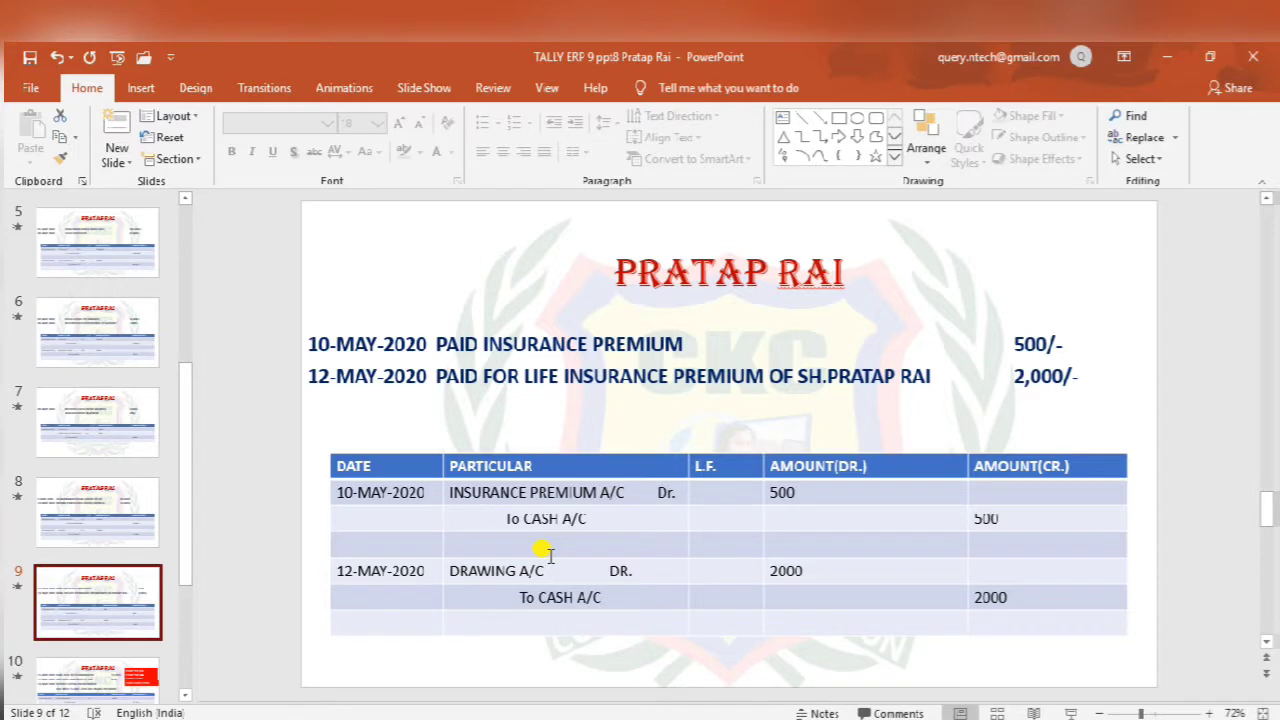
key("alt+Tab")
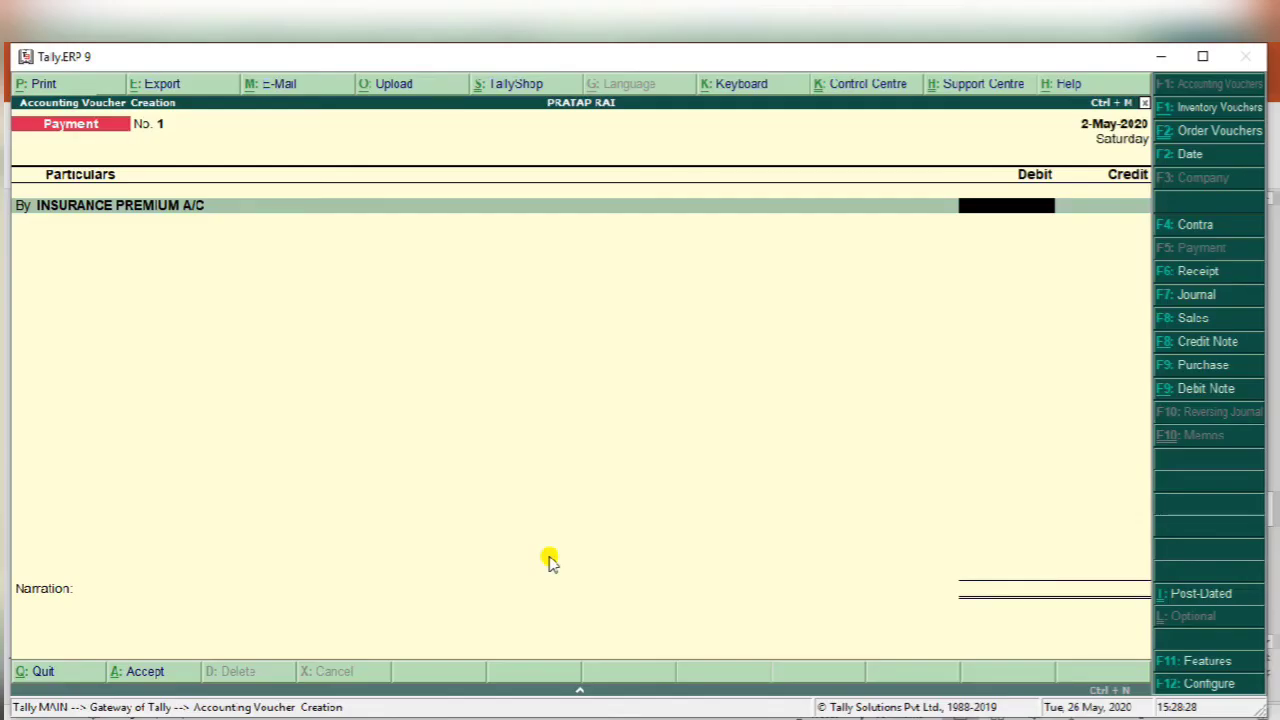
type("500")
key("Return")
key("Return")
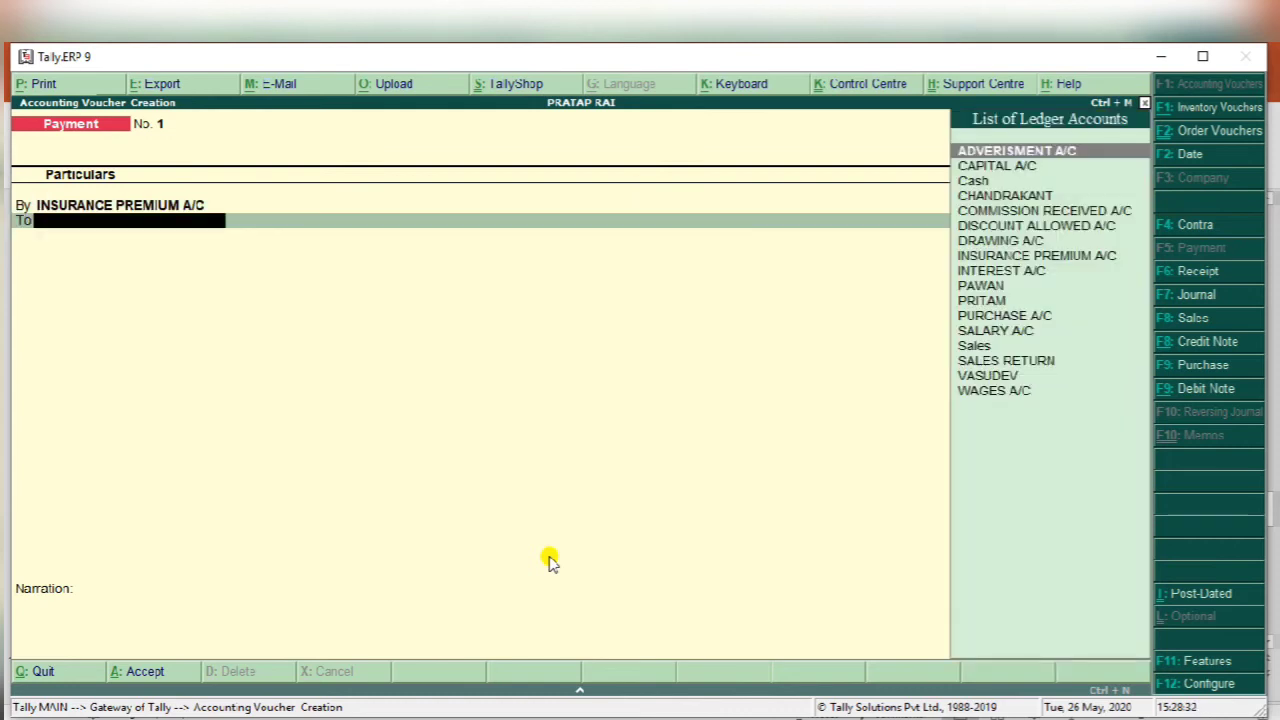
- Credit Cash with 500 and save the payment voucher
type("Cash")
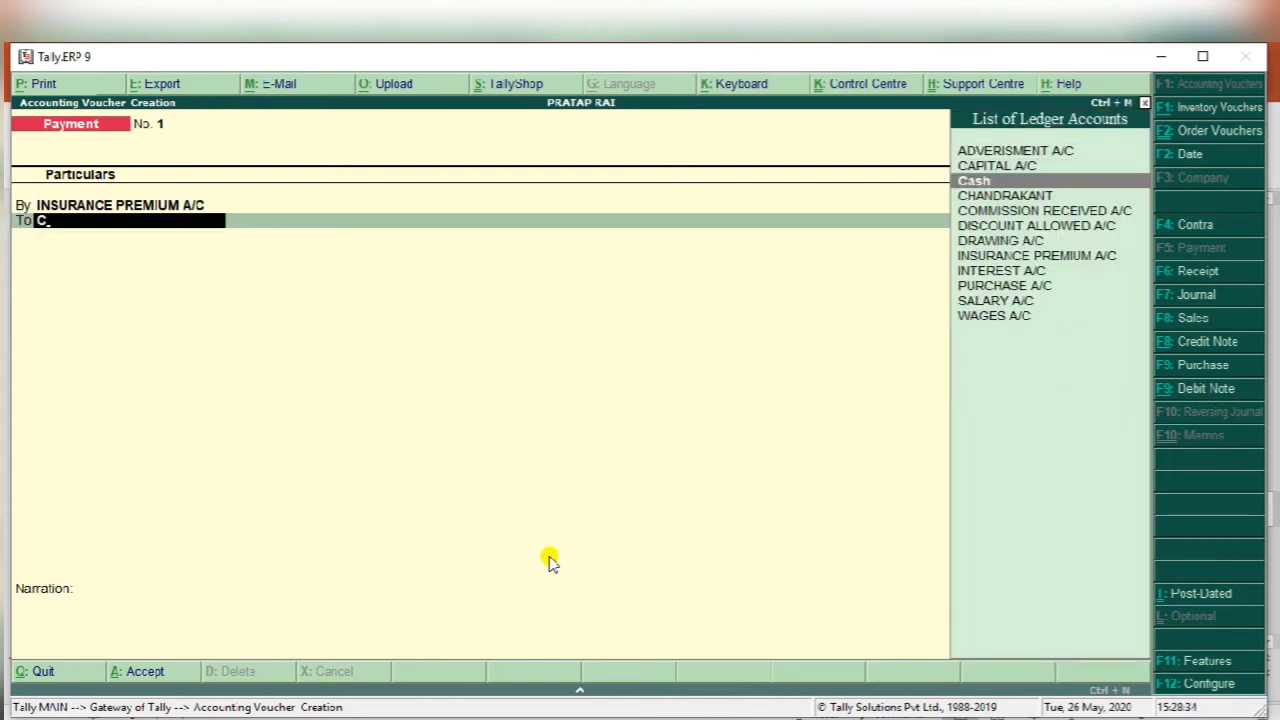
key("Return")
key("Return")
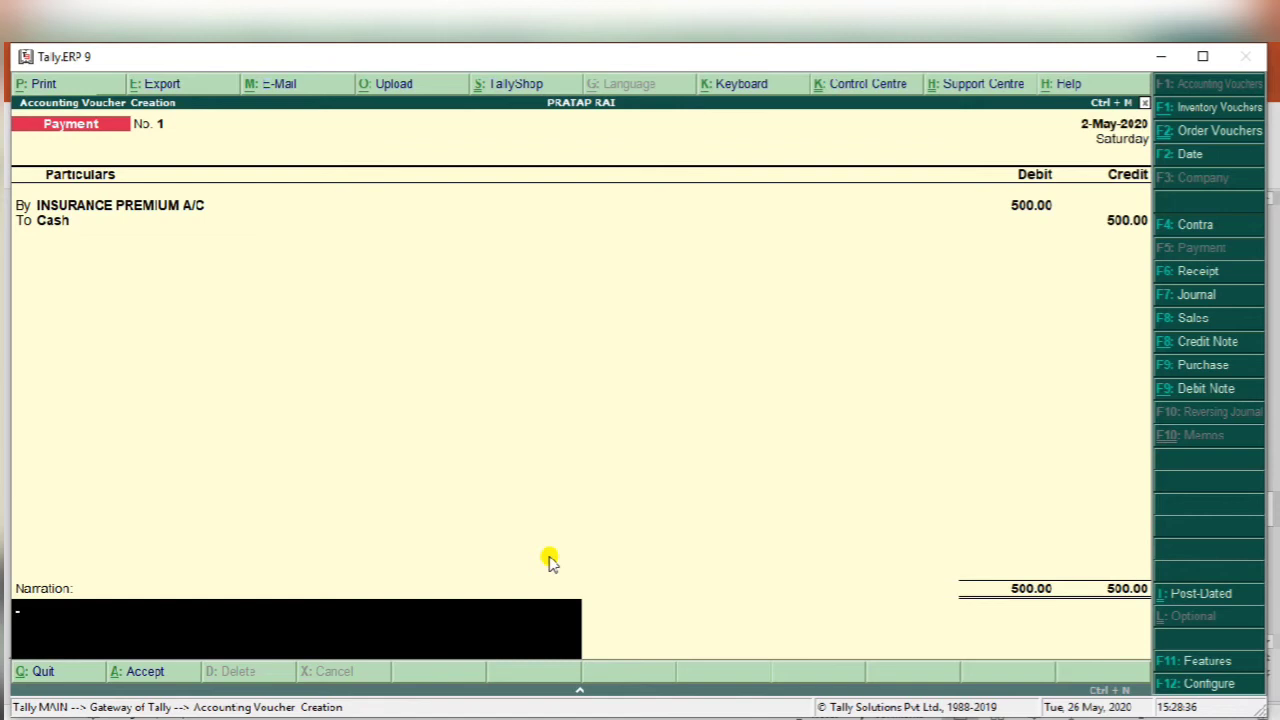
key("Return")
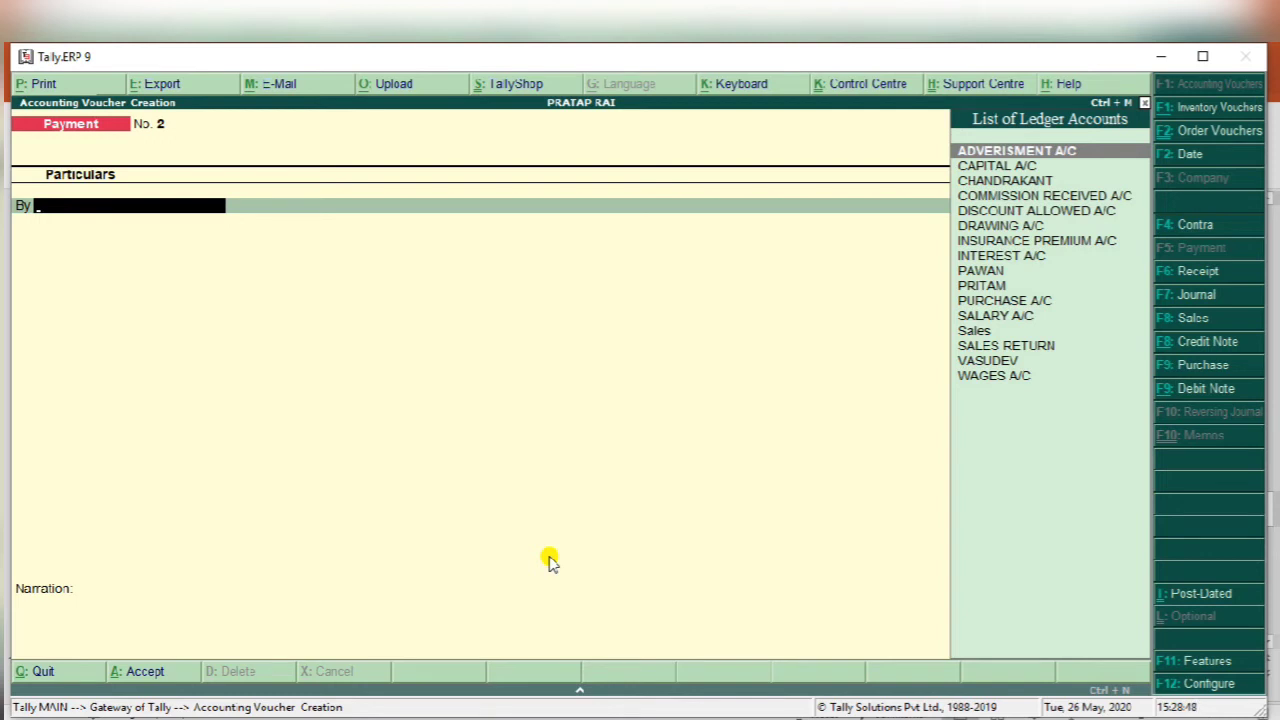
- Start a Journal voucher and debit DRAWING A/C with 2,000 for the owner's life insurance premium
key("F7")
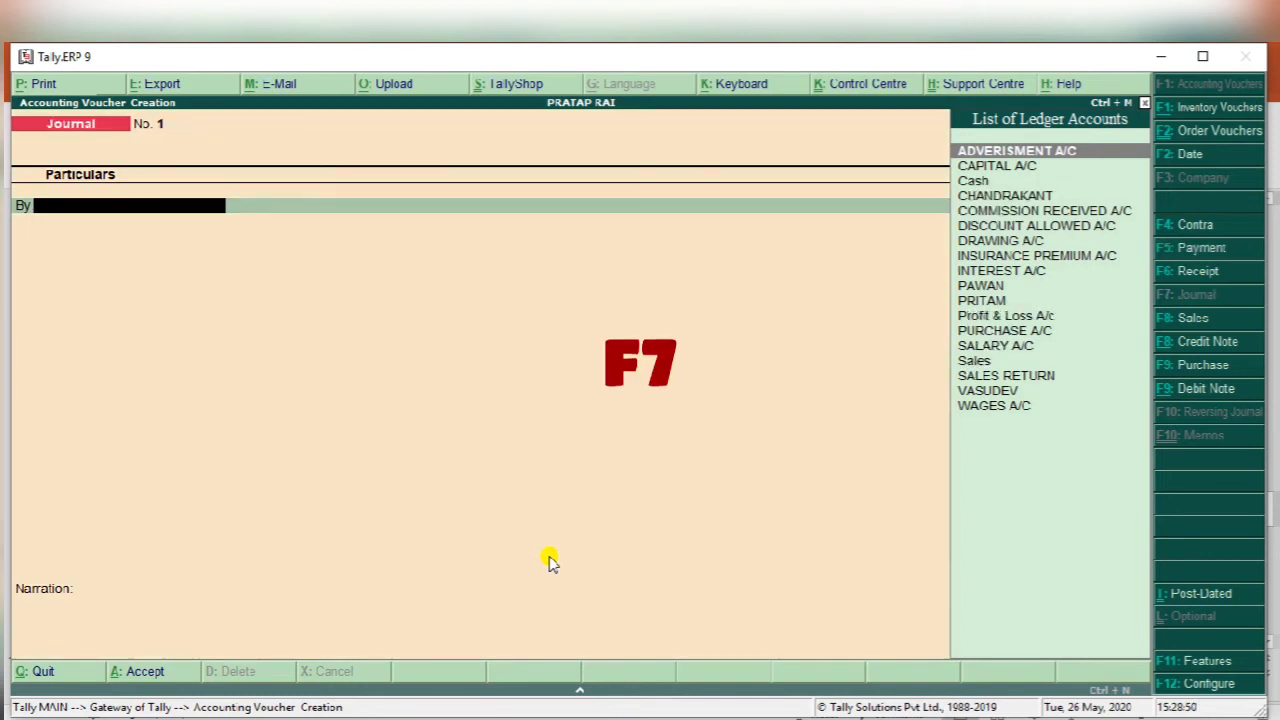
type("Da")
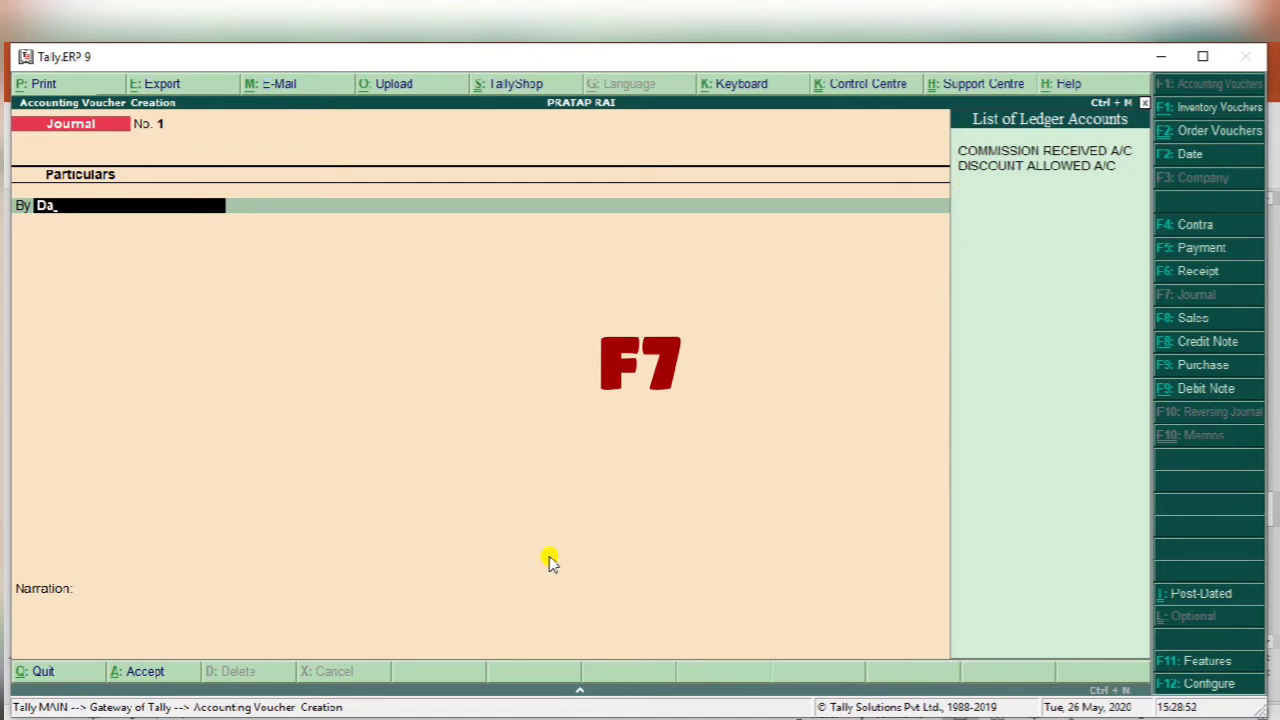
key("BackSpace")
type("r")
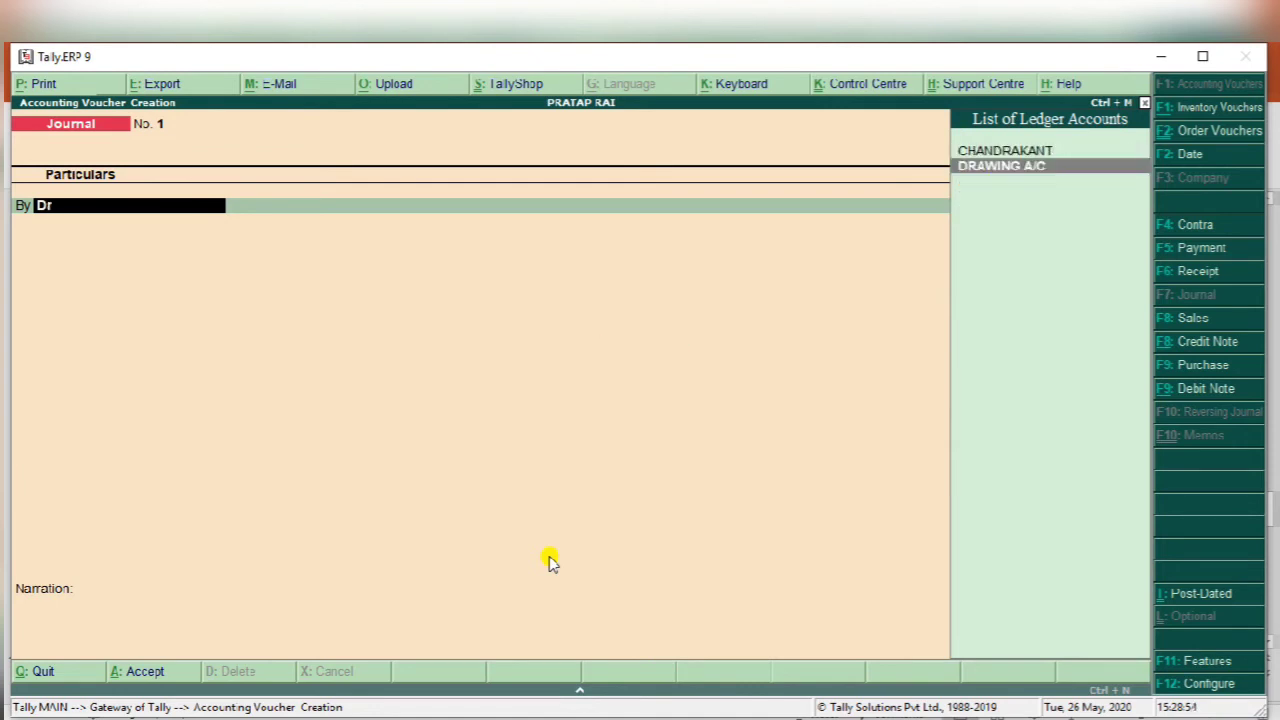
key("Return")
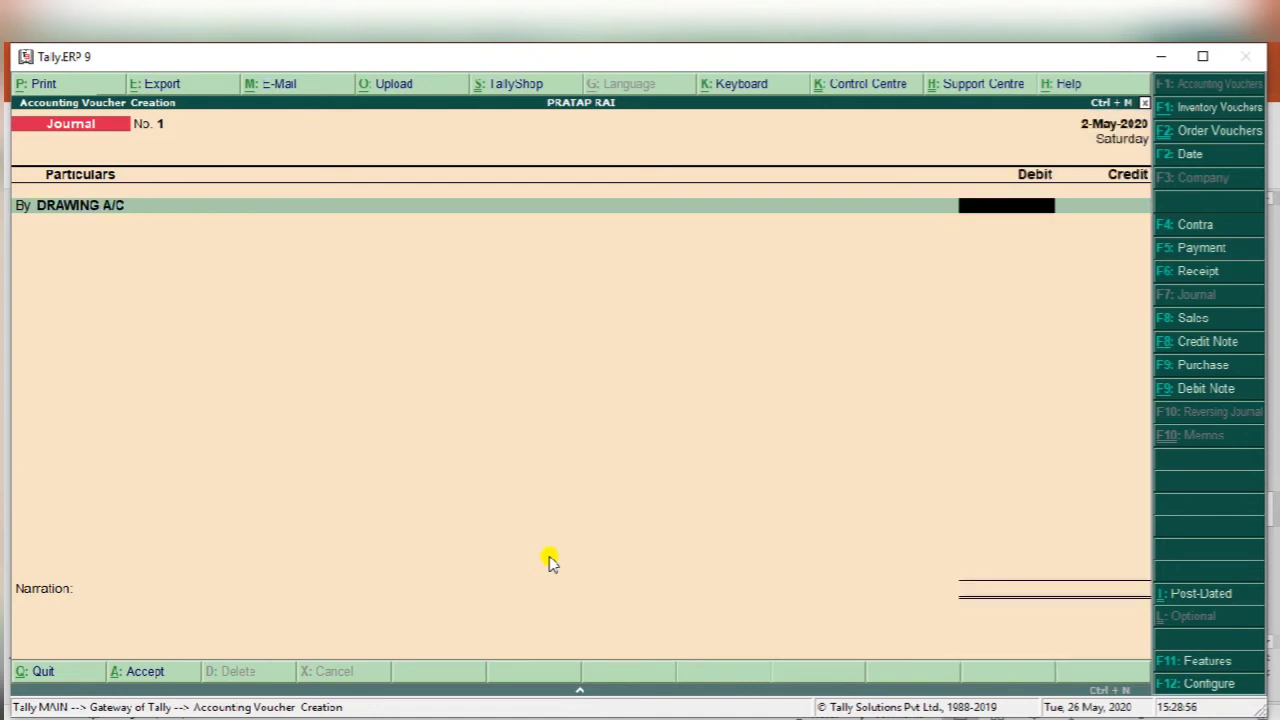
type("2000")
key("Return")
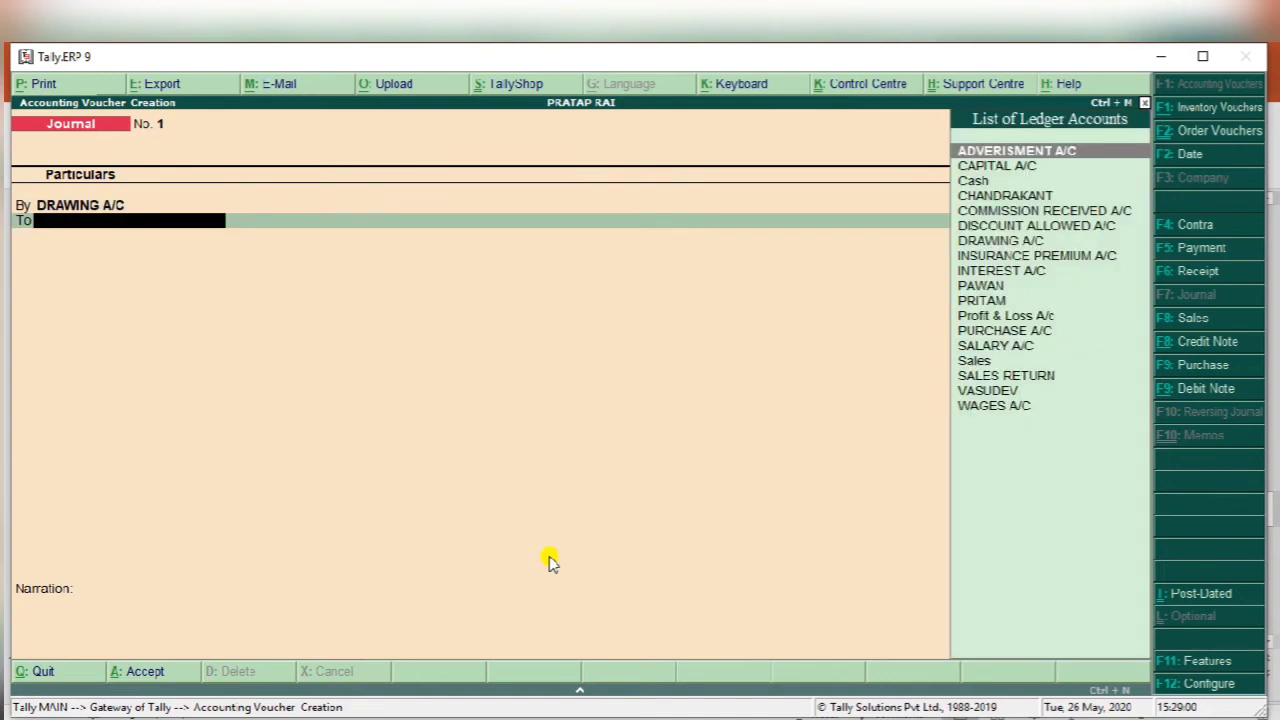
- Credit Cash with 2,000 and save the journal voucher with a blank narration
type("C")
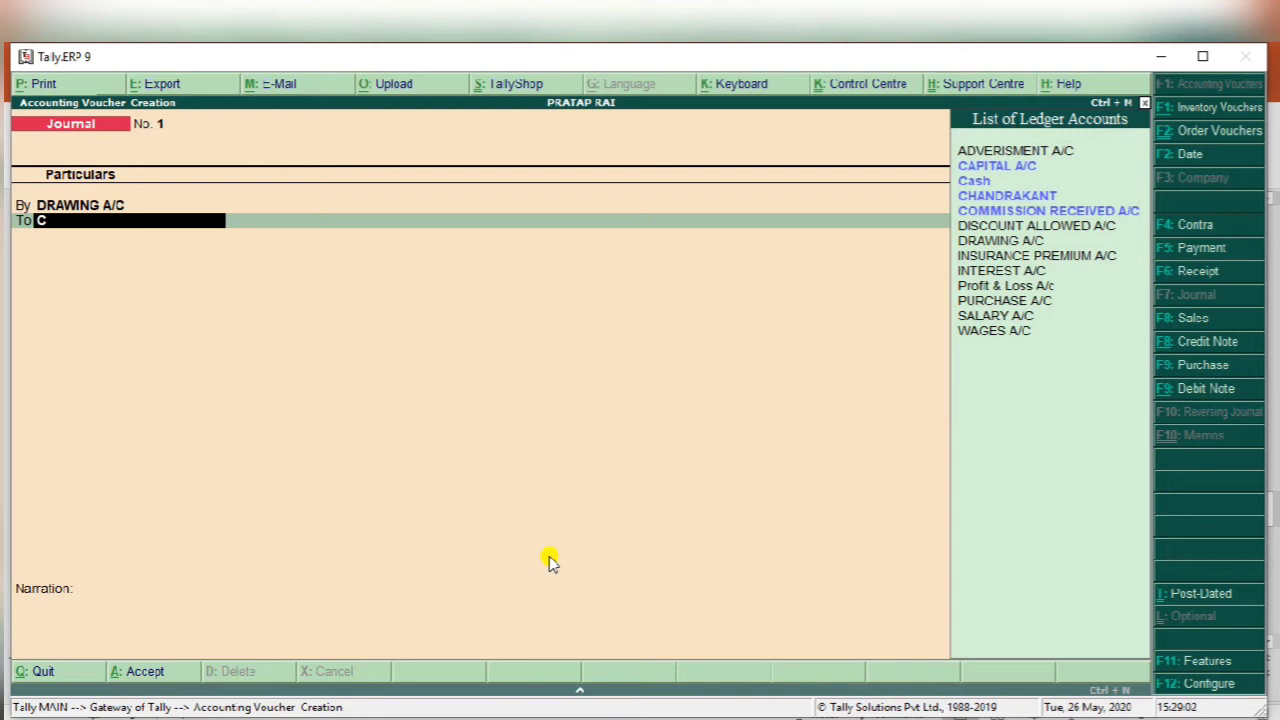
key("Down")
key("Down")
key("Return")
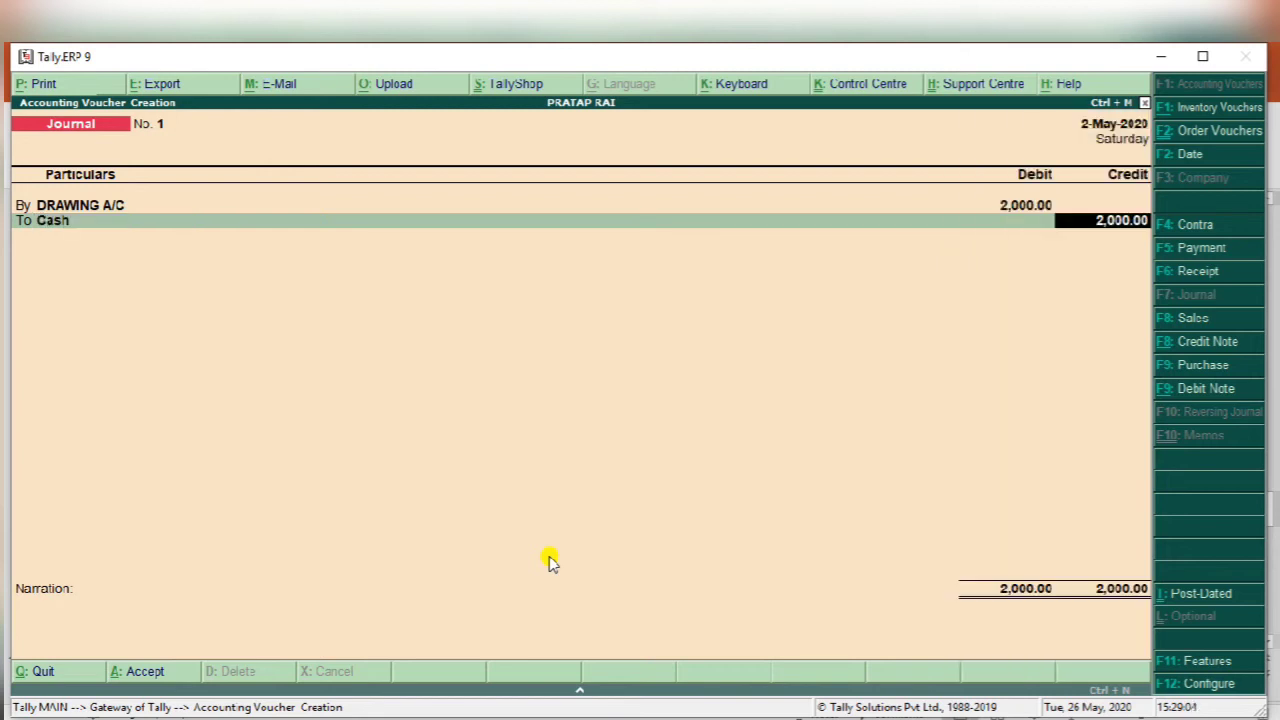
key("Return")
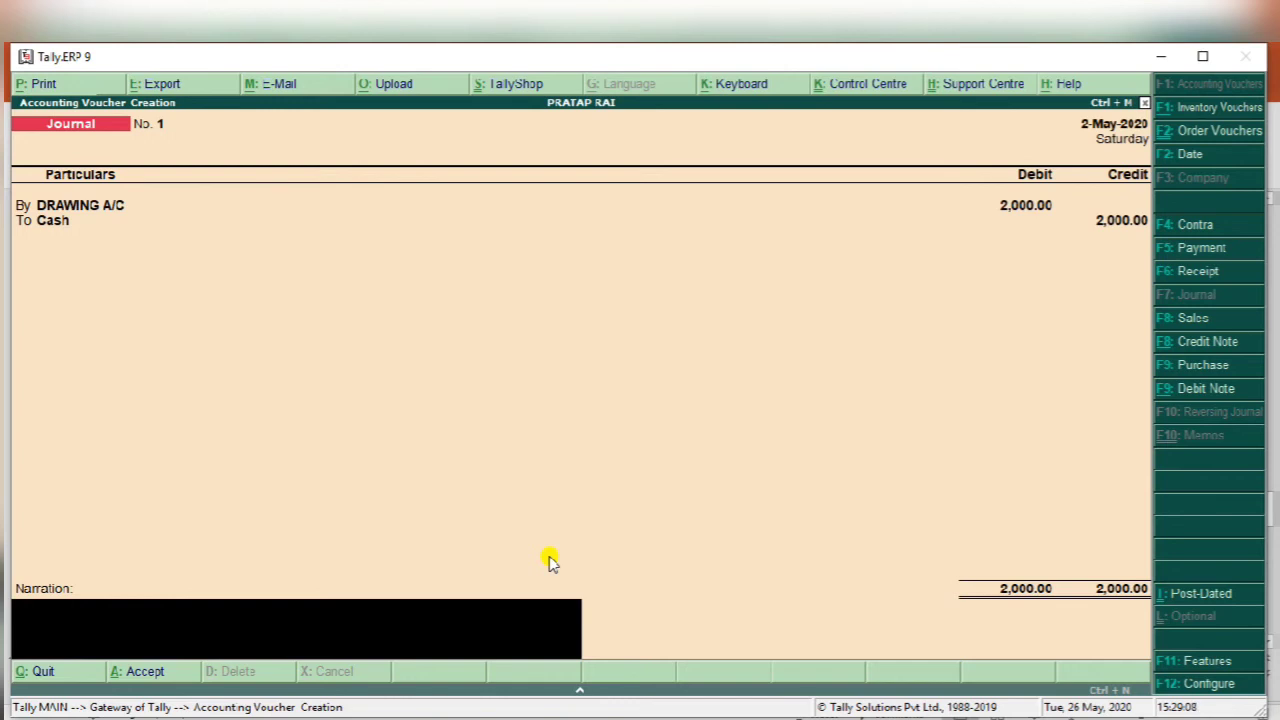
key("Return")
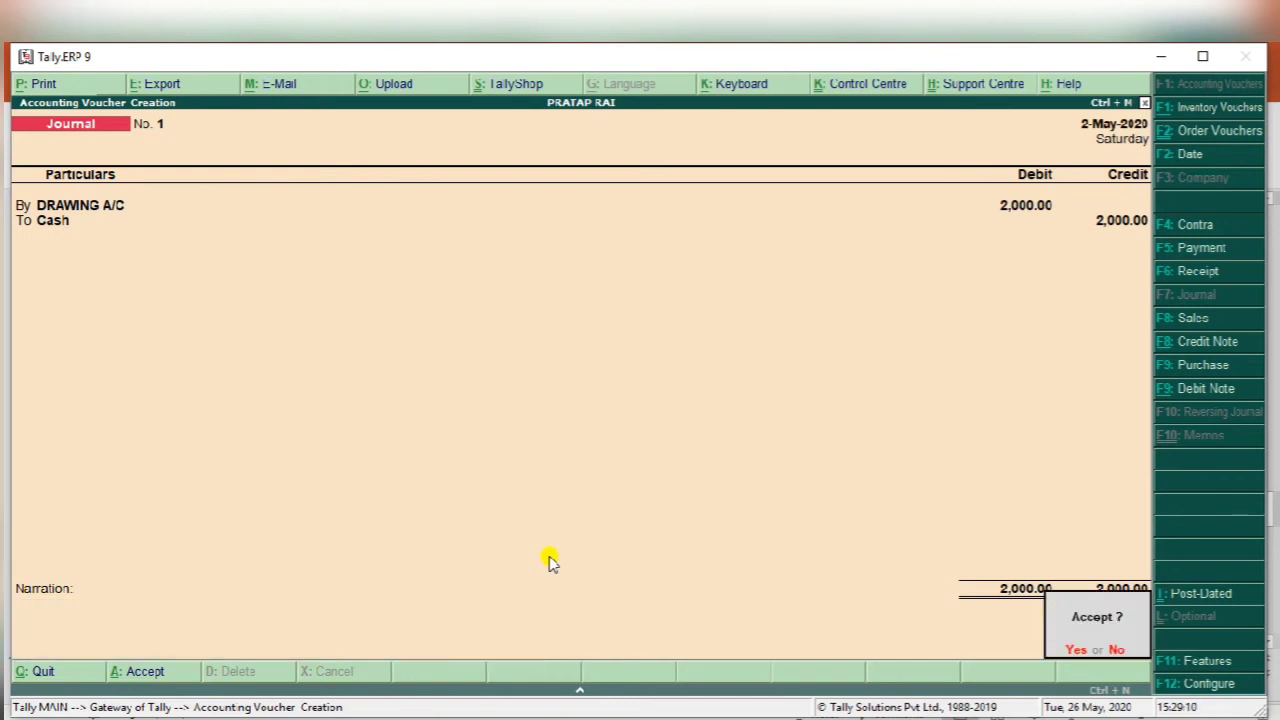
key("Return")
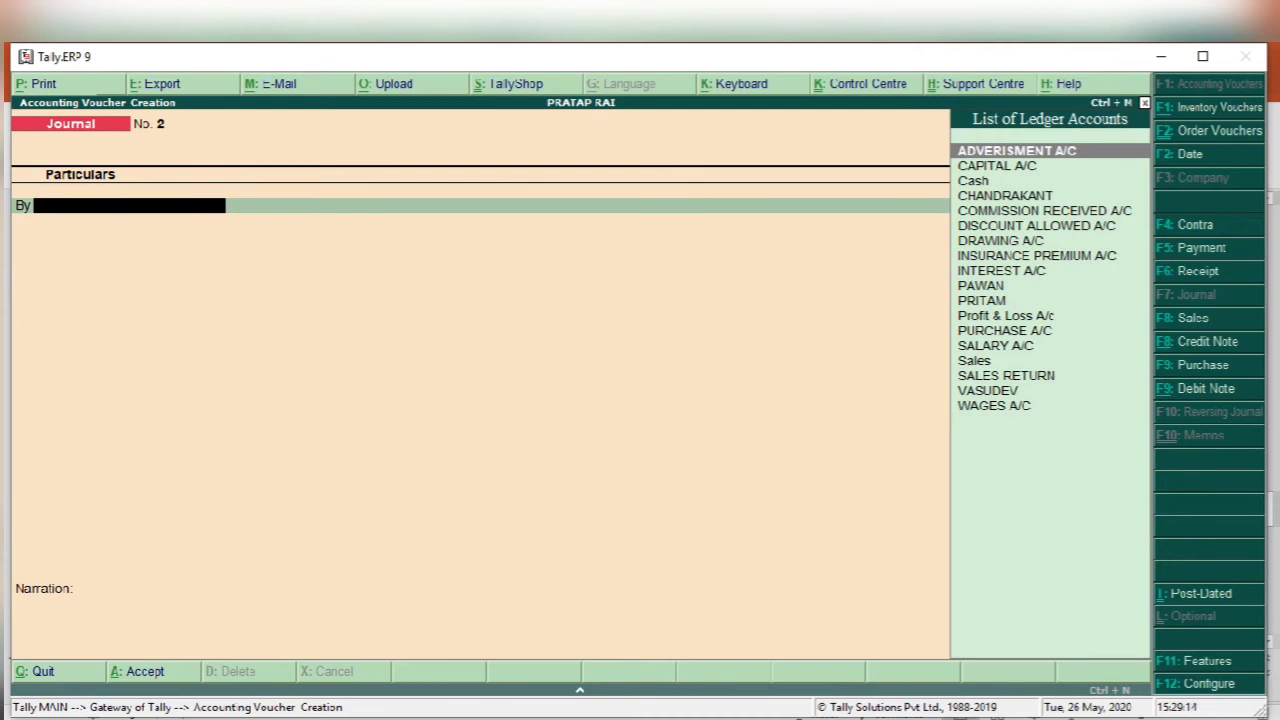
- Read the 15 May payment and 18 May purchase entries on slide 10 in PowerPoint and return to Tally.ERP 9
left_click(714, 718)
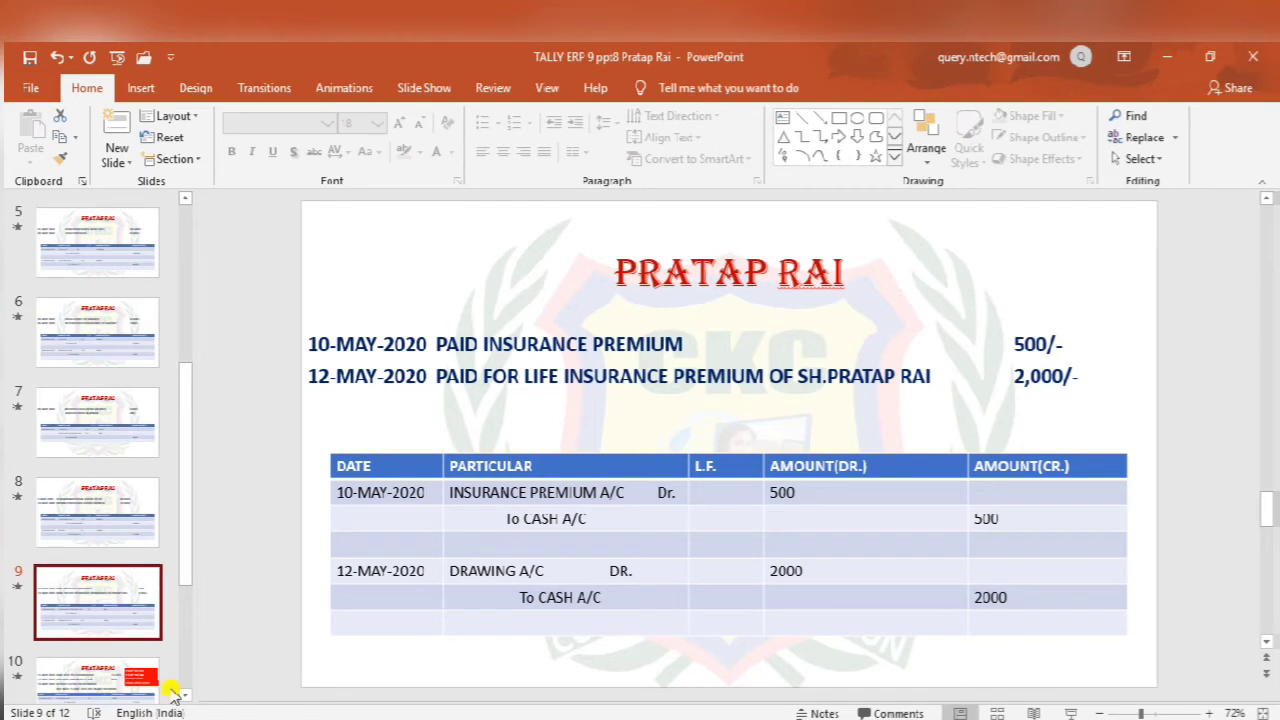
left_click(130, 683)
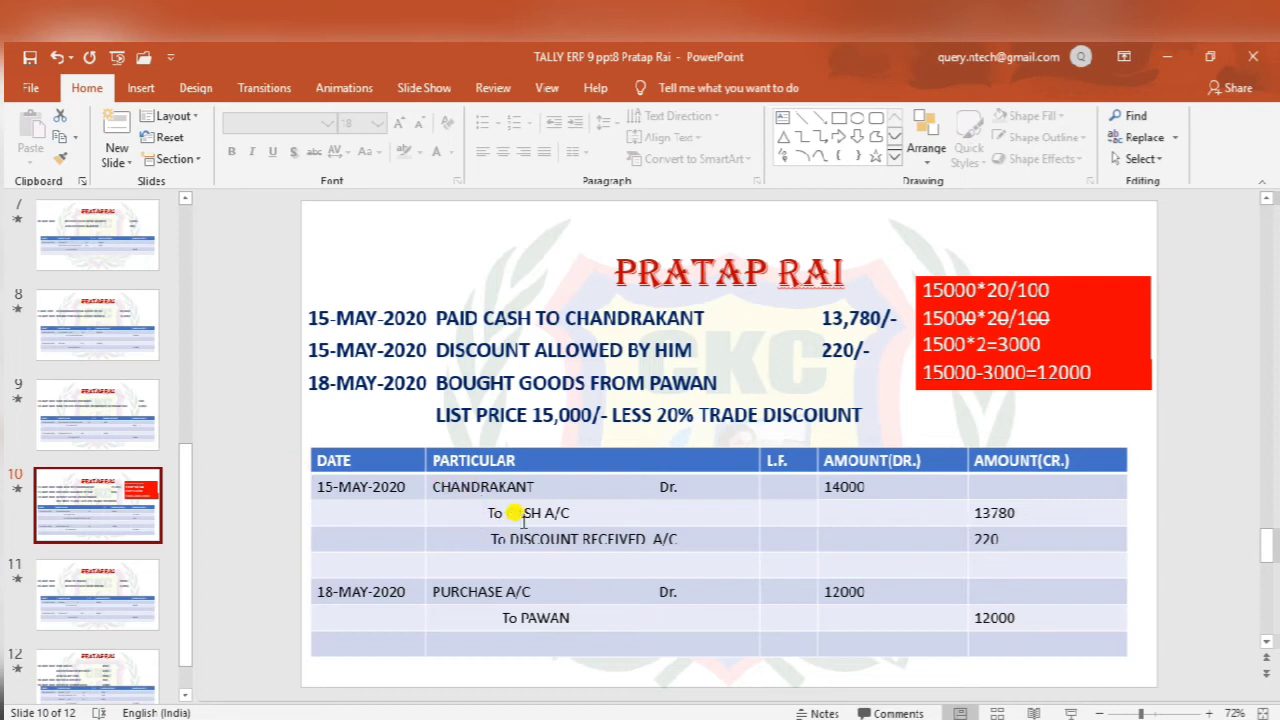
mouse_move(620, 719)
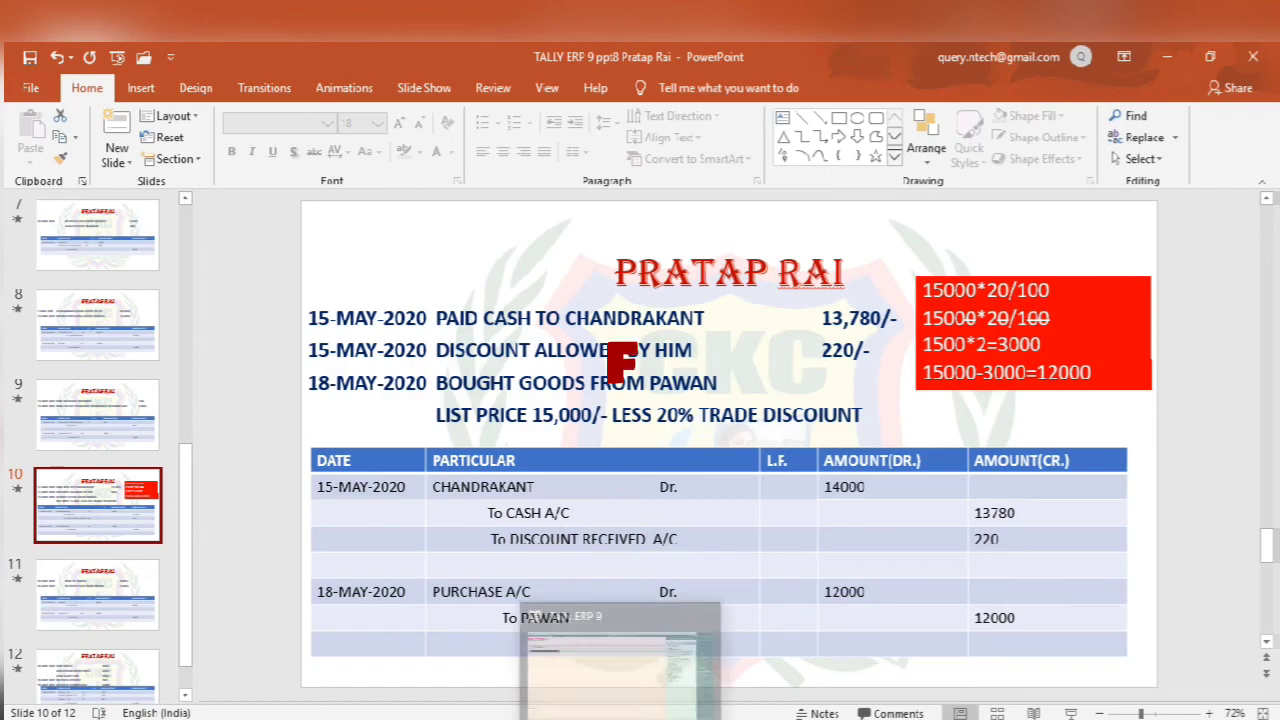
left_click(620, 660)
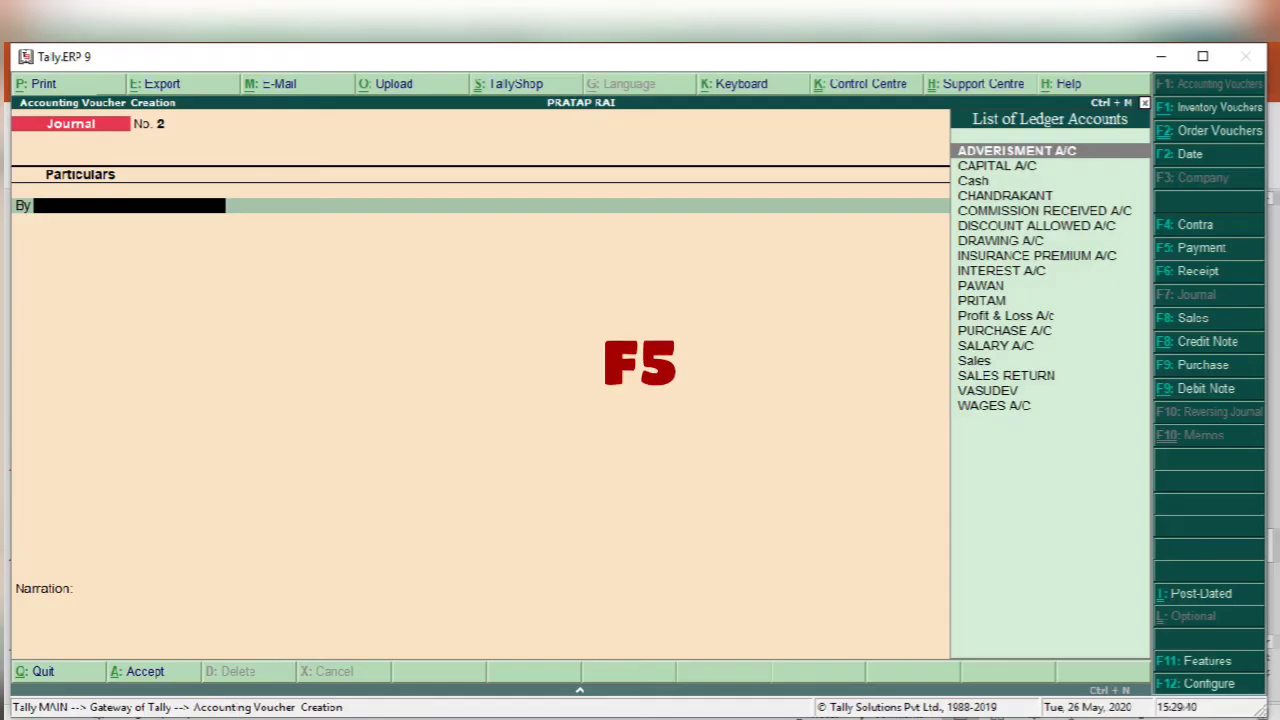
- Start a Payment voucher and debit the ledger of the supplier from the 15 May entry with 14,000
key("F5")
type("C")
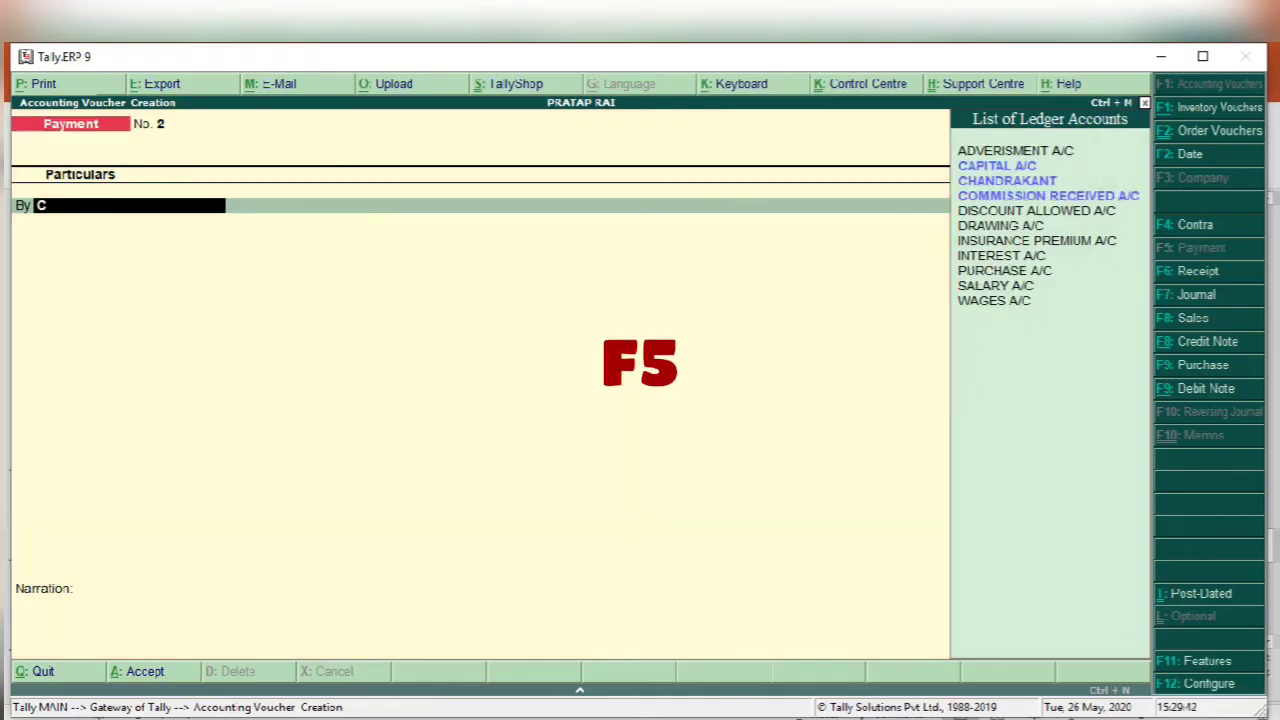
key("Return")
key("BackSpace")
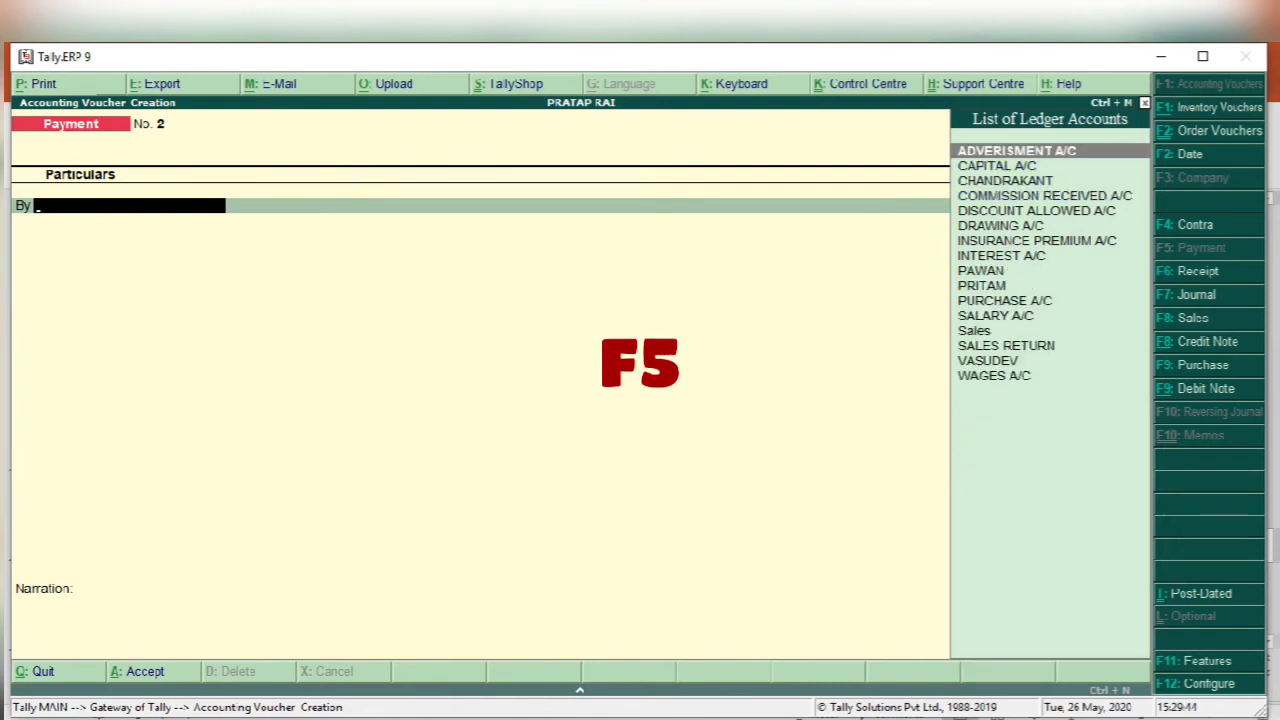
type("chan")
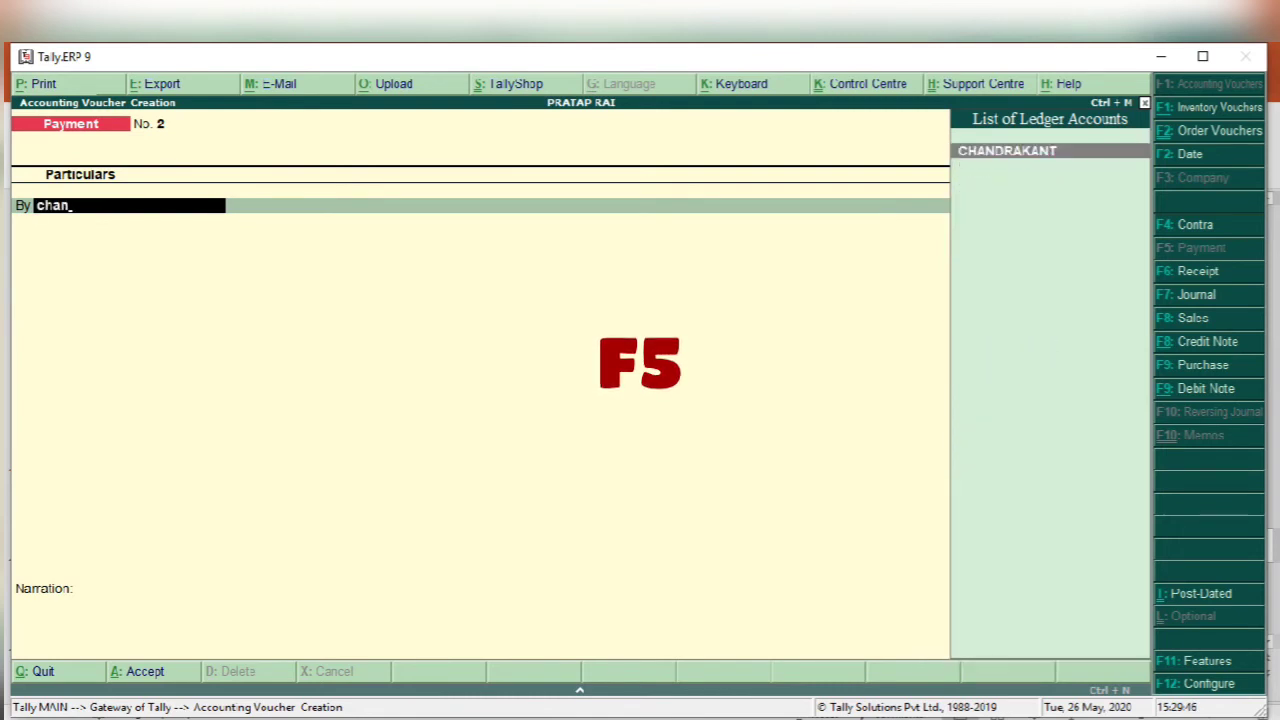
key("Return")
type("14000")
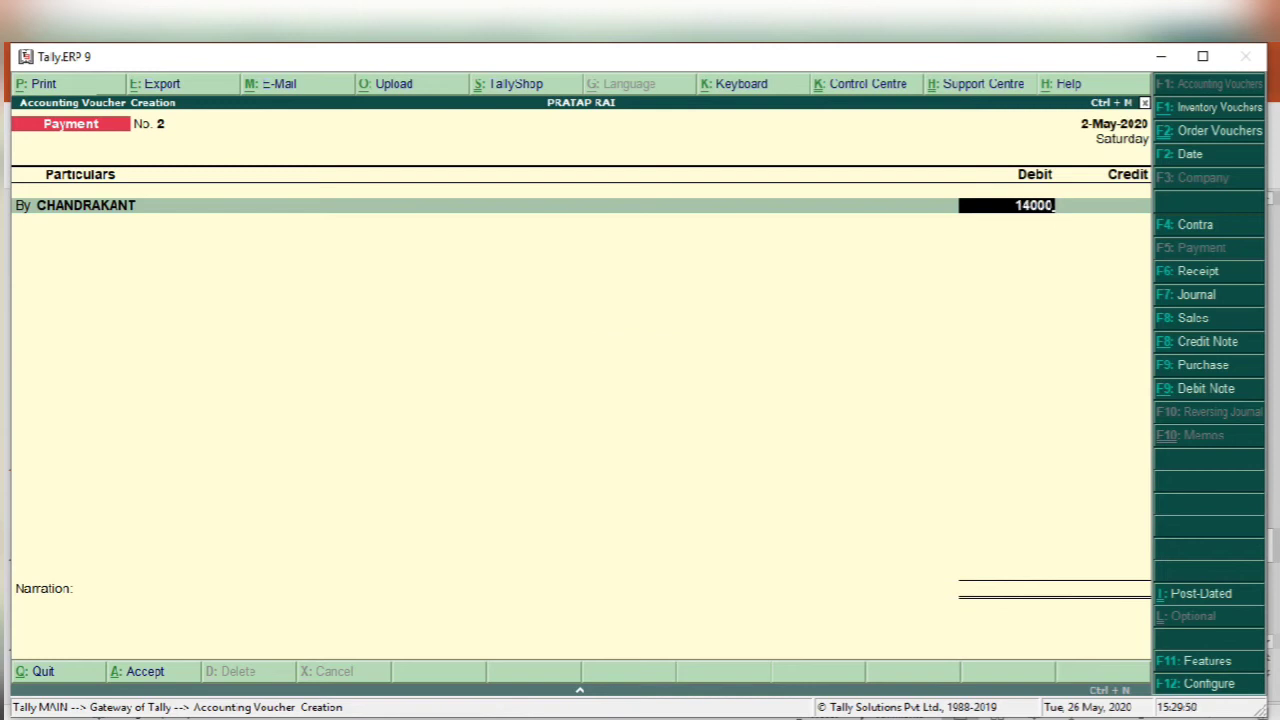
key("Return")
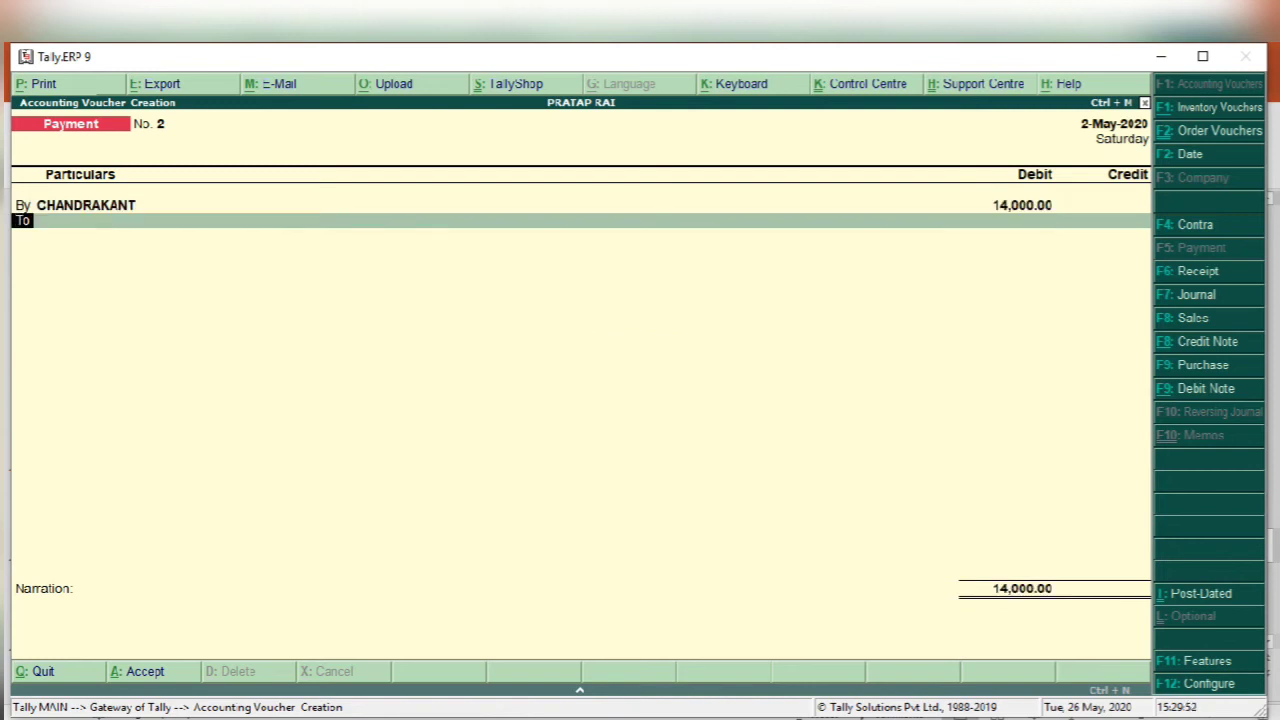
- Credit Cash with 13,780 in the payment voucher and add another credit line
key("Return")
type("Cash")
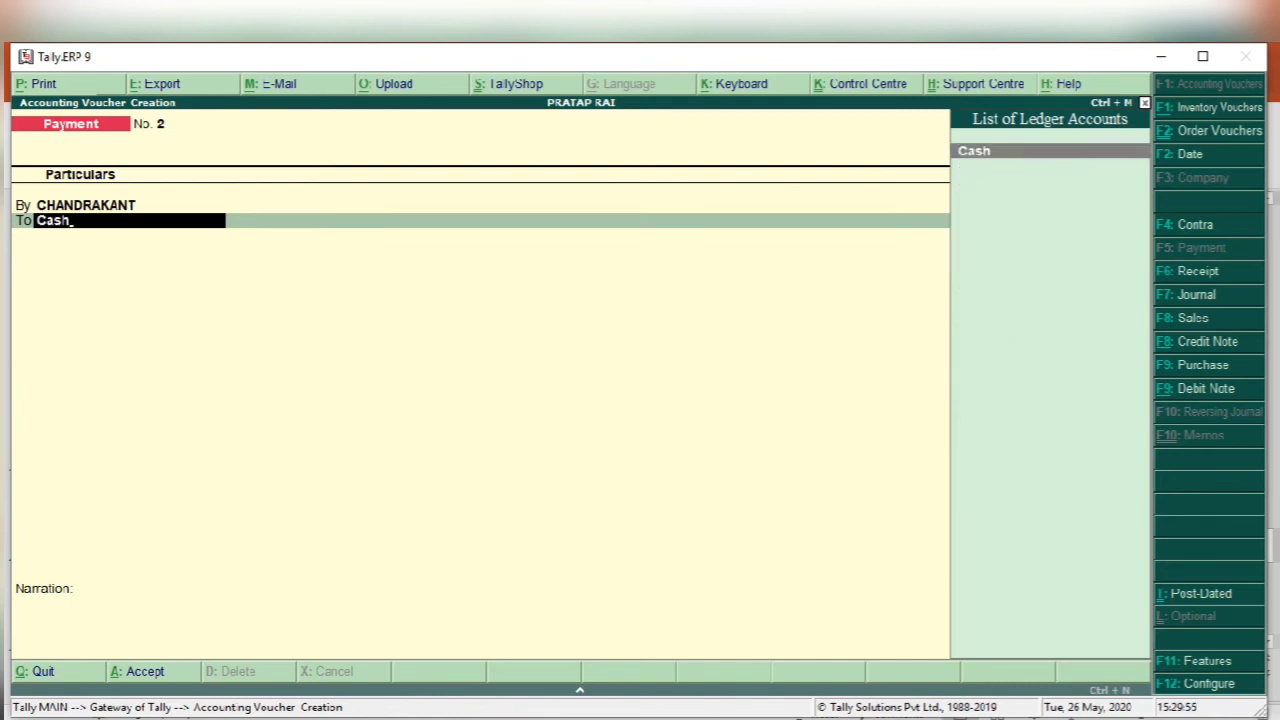
key("Return")
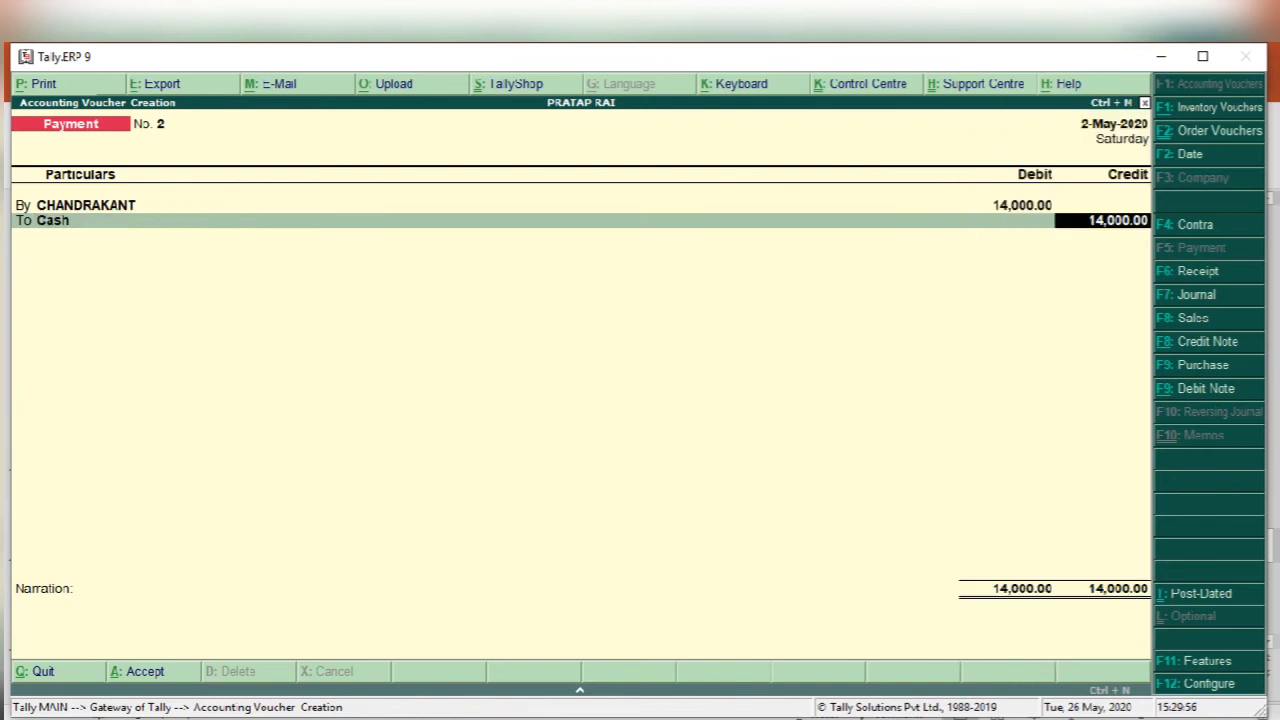
type("13780")
key("Return")
key("Return")
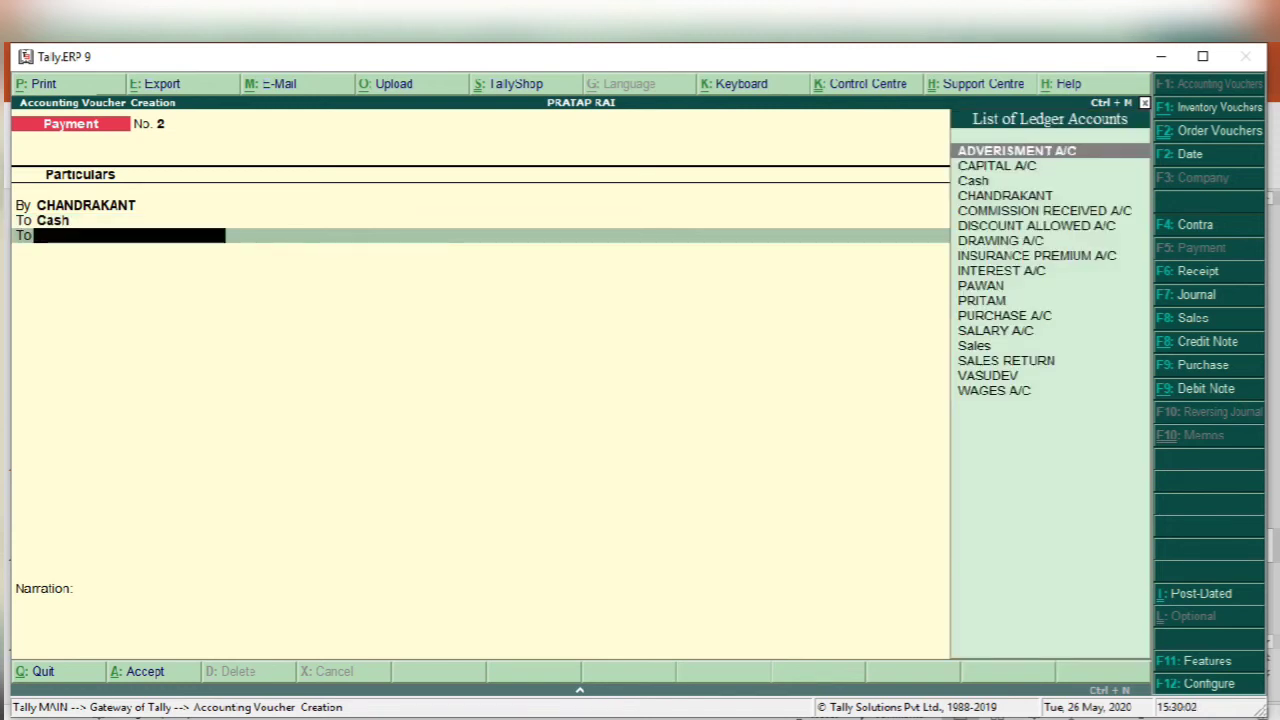
- Look through the ledger list for an account suited to the discount received from the supplier
type("D")
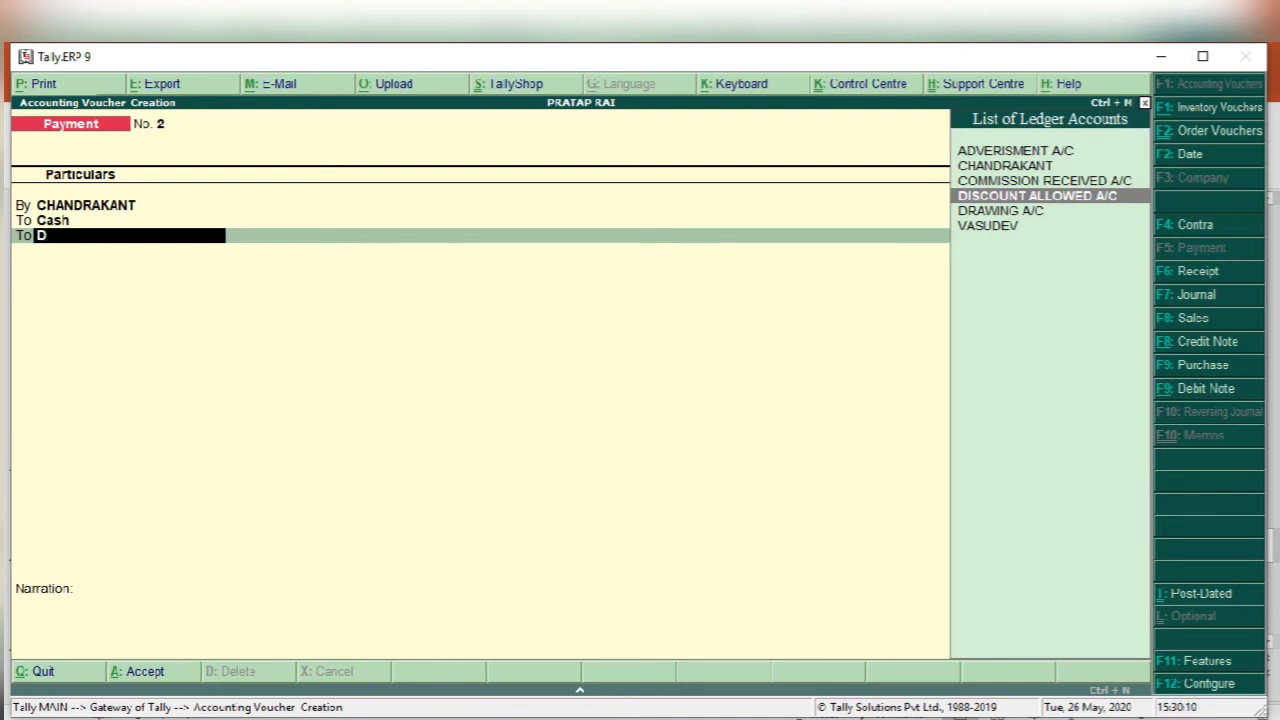
key("BackSpace")
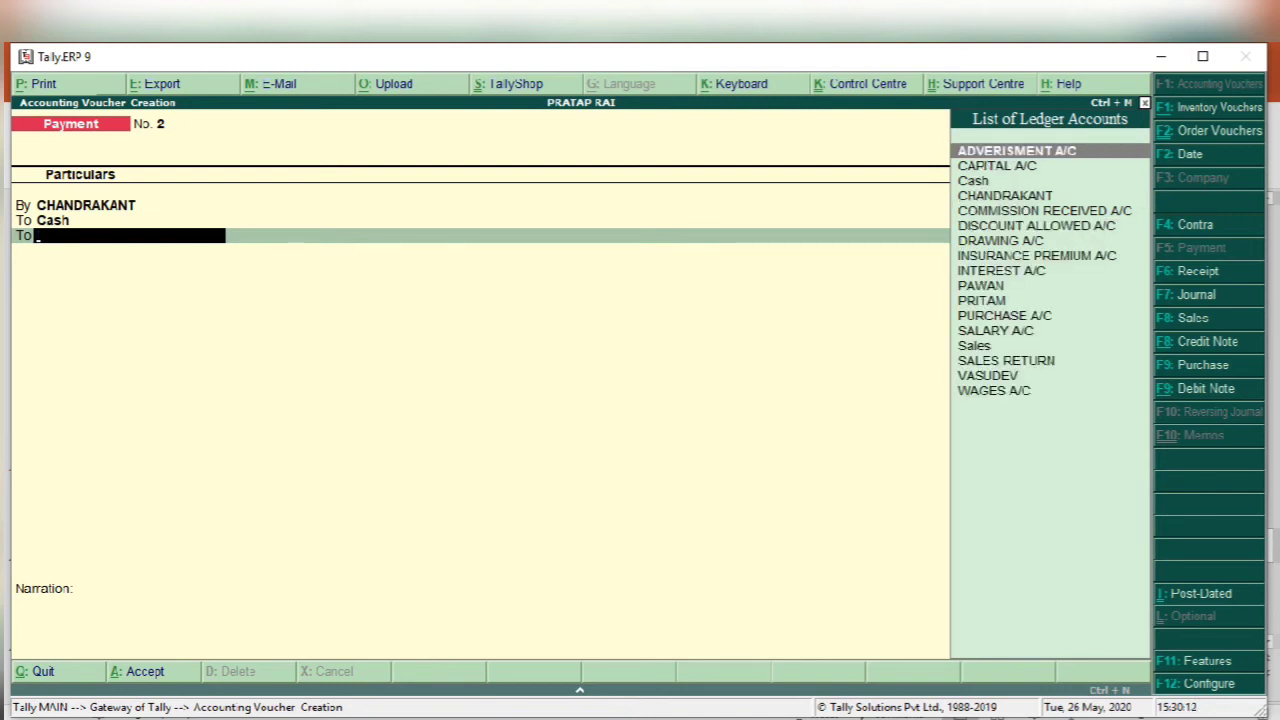
key("Down")
key("Down")
key("Down")
key("Down")
key("Down")
key("Down")
key("Down")
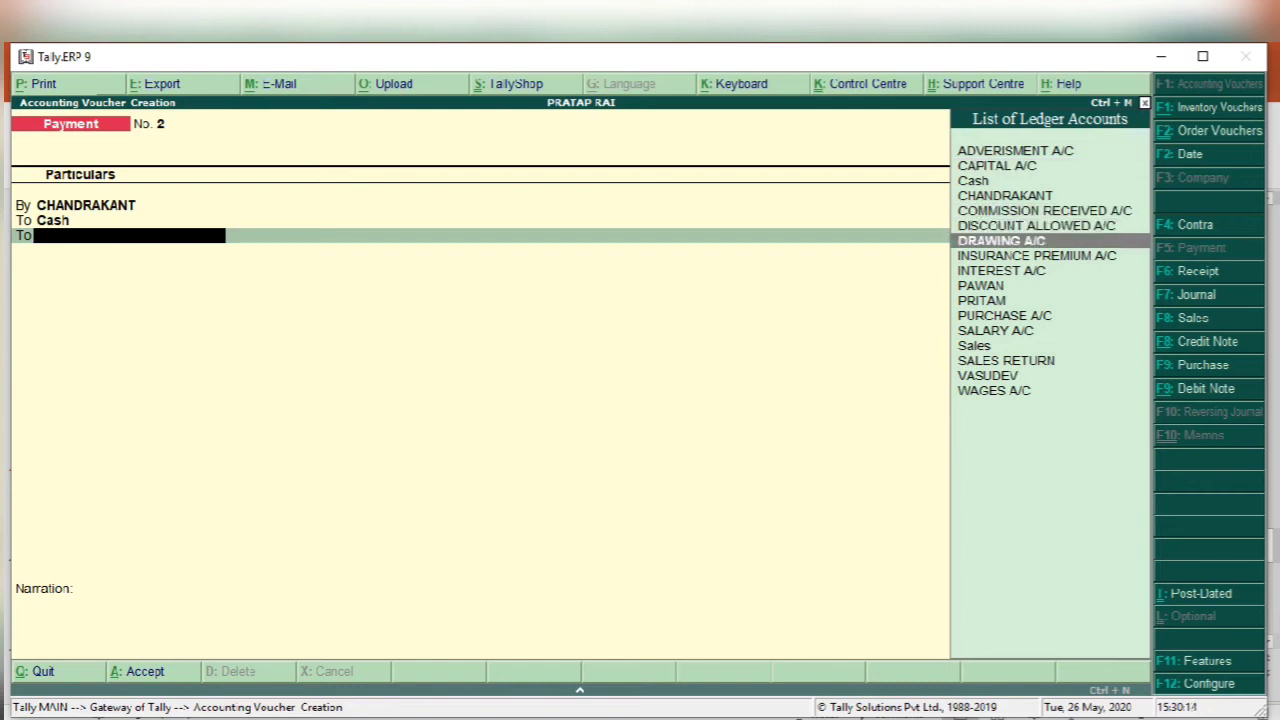
key("Down")
key("Down")
key("Down")
key("Down")
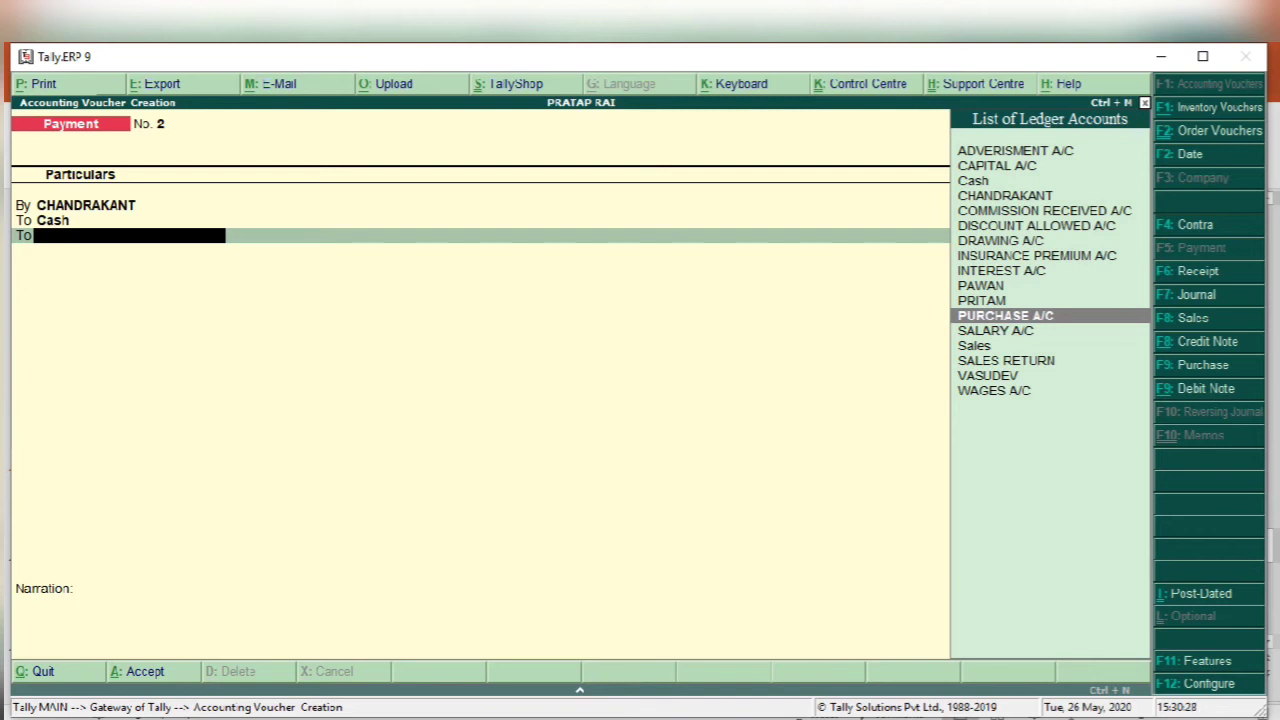
- Start a new ledger from within the payment voucher and name it Discunt Received
key("alt+c")
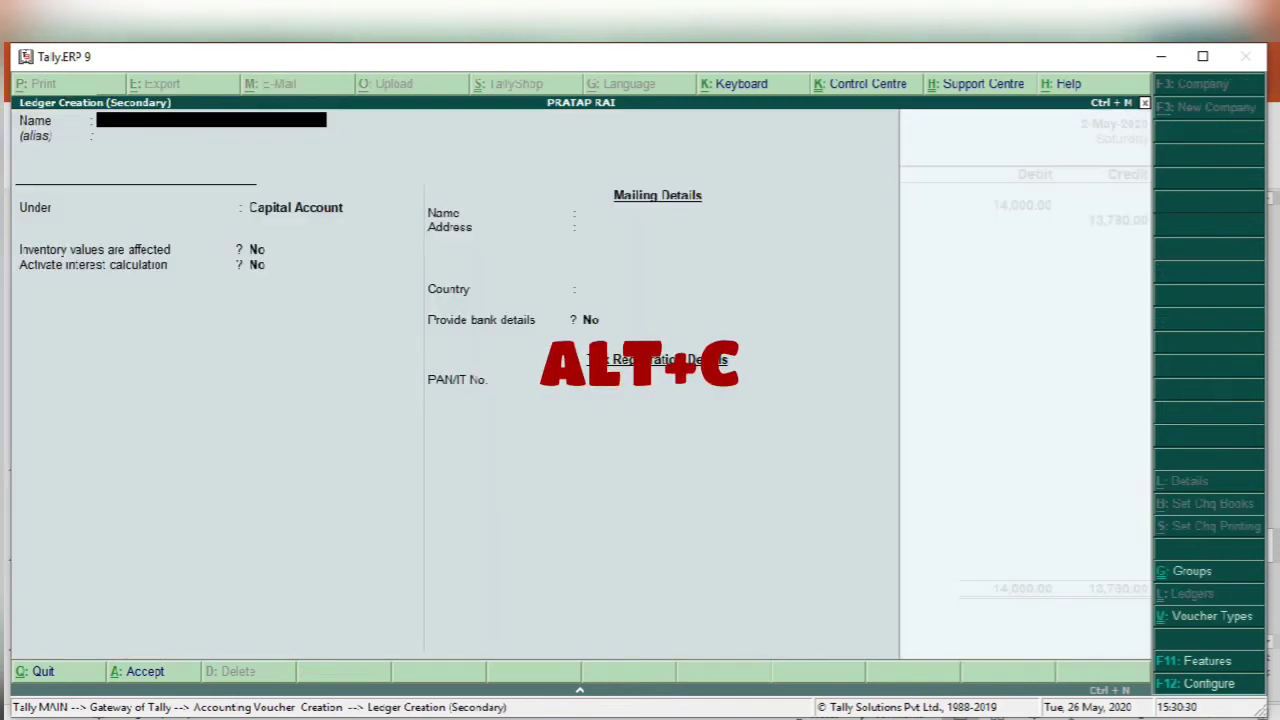
type("Di")
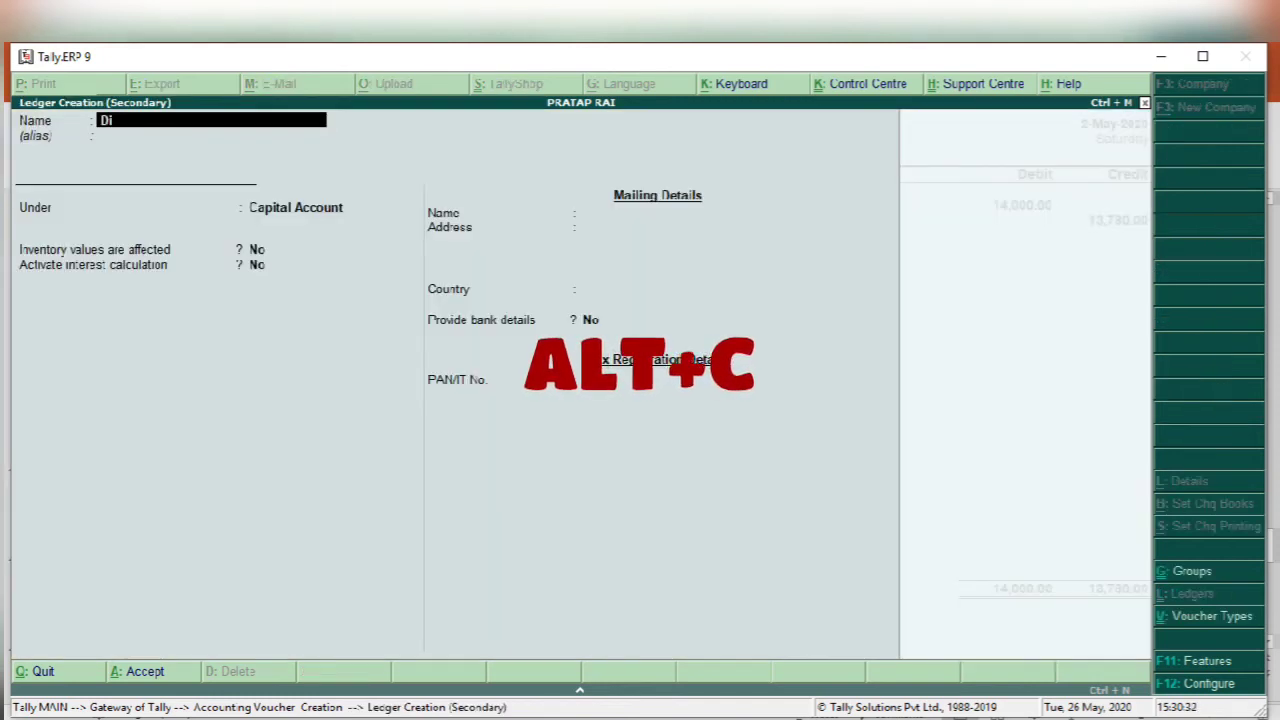
type("scu")
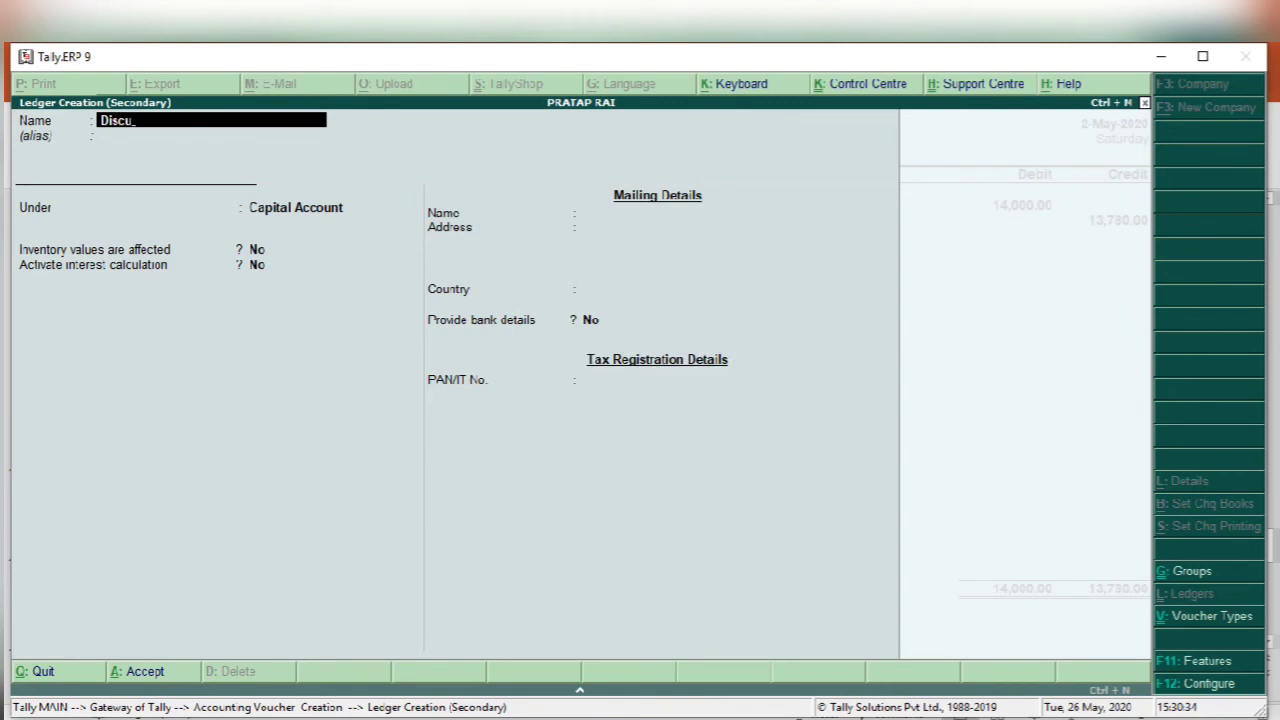
type("nt")
type(" Race")
type("ived")
key("Return")
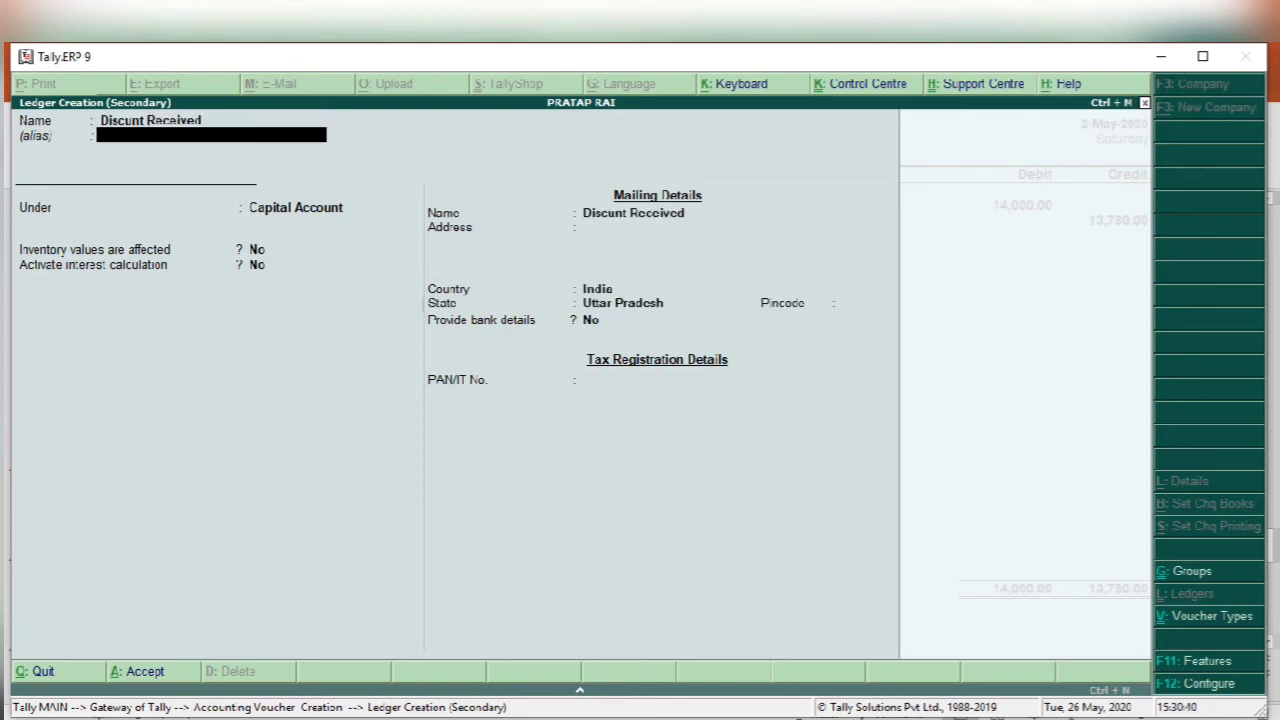
- Place the new ledger under Indirect Incomes and save it with the remaining details at their defaults
key("Return")
type("In")
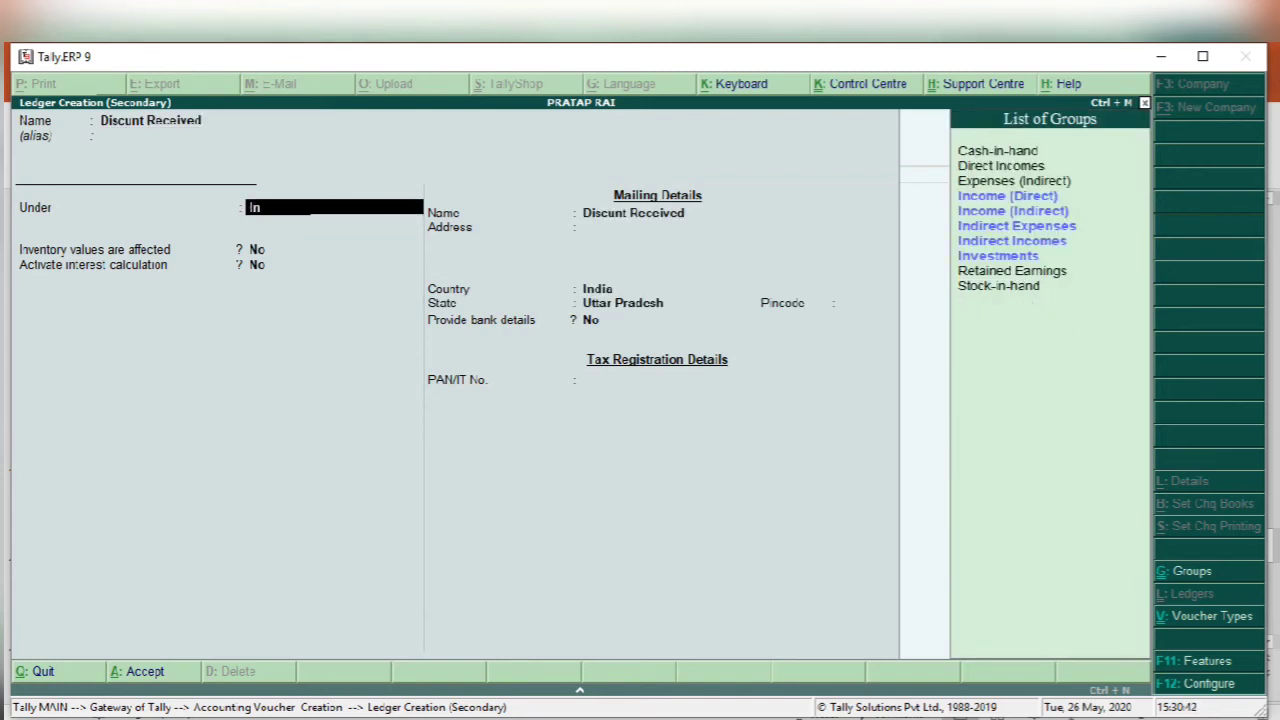
key("Down")
key("Up")
key("Up")
key("Down")
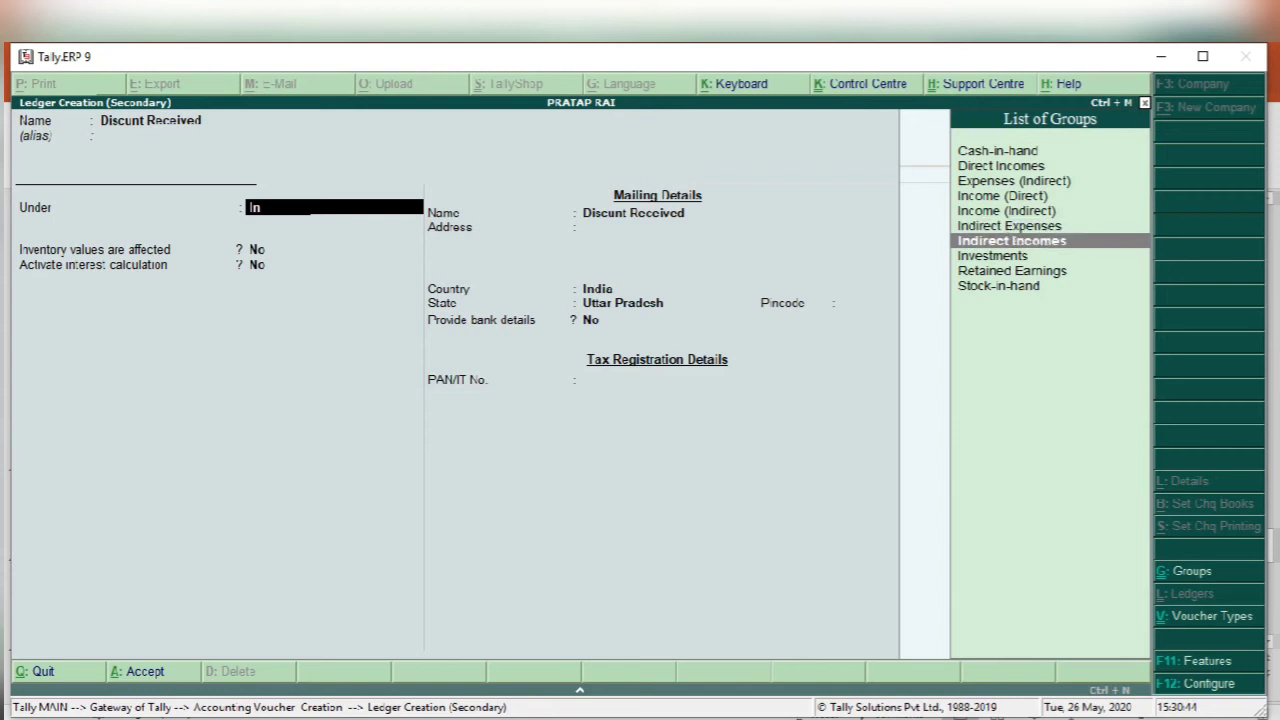
key("Return")
key("Return")
key("Return")
key("Return")
key("Return")
key("Return")
key("Return")
- Credit Discunt Received with 220 and save the payment voucher with a blank narration
key("Return")
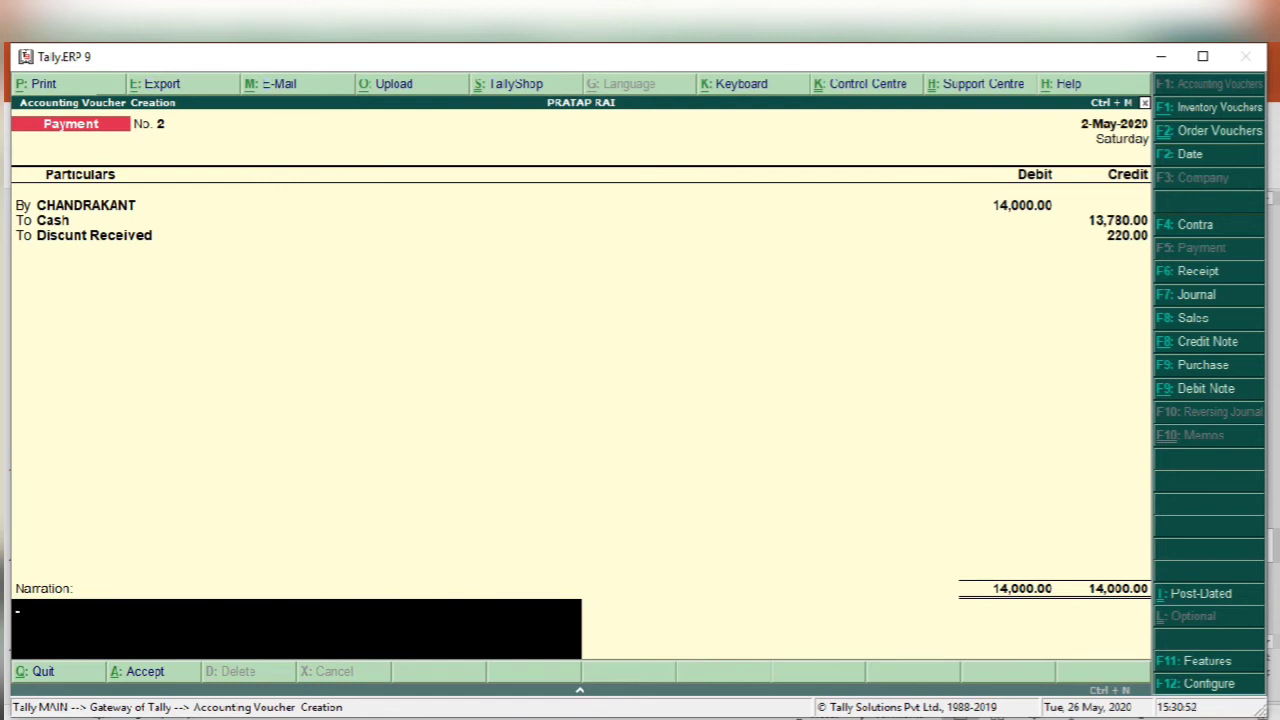
key("Return")
key("Return")
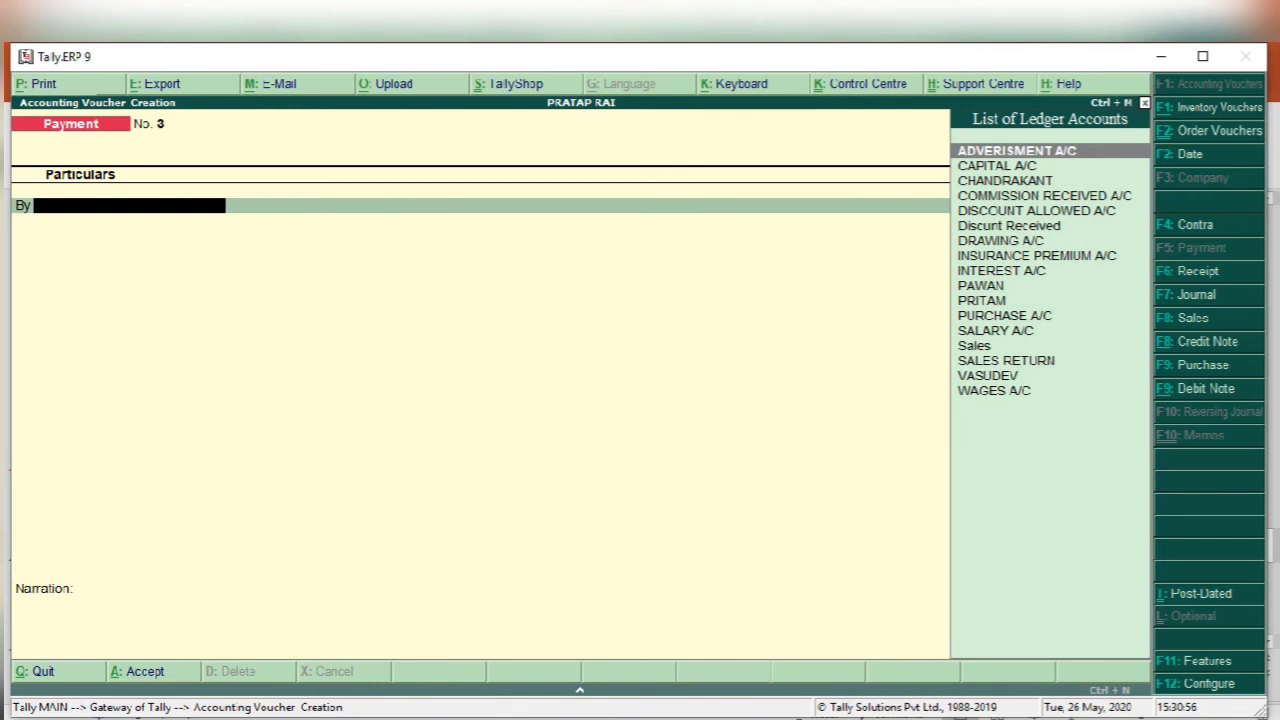
- Read the 22 May payment and 26 May receipt entries on slide 11 in PowerPoint and return to Tally.ERP 9
key("alt+Tab")
left_click(133, 605)
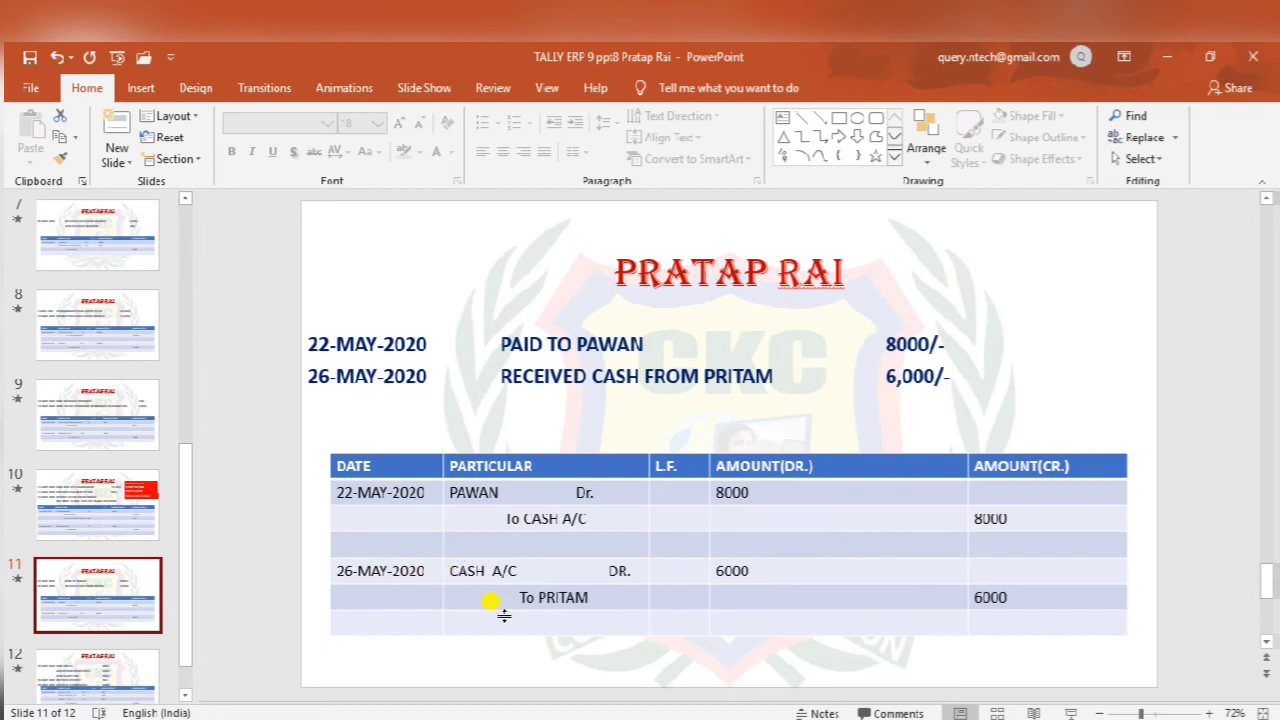
mouse_move(710, 719)
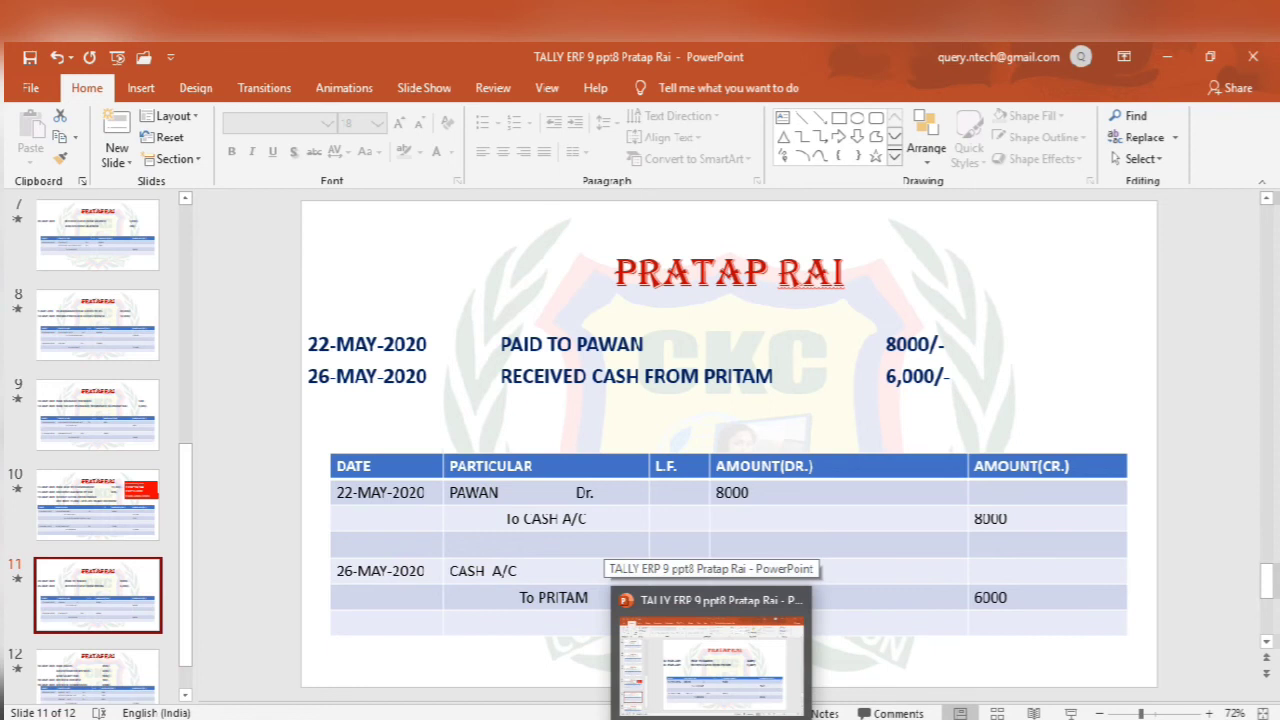
left_click(648, 719)
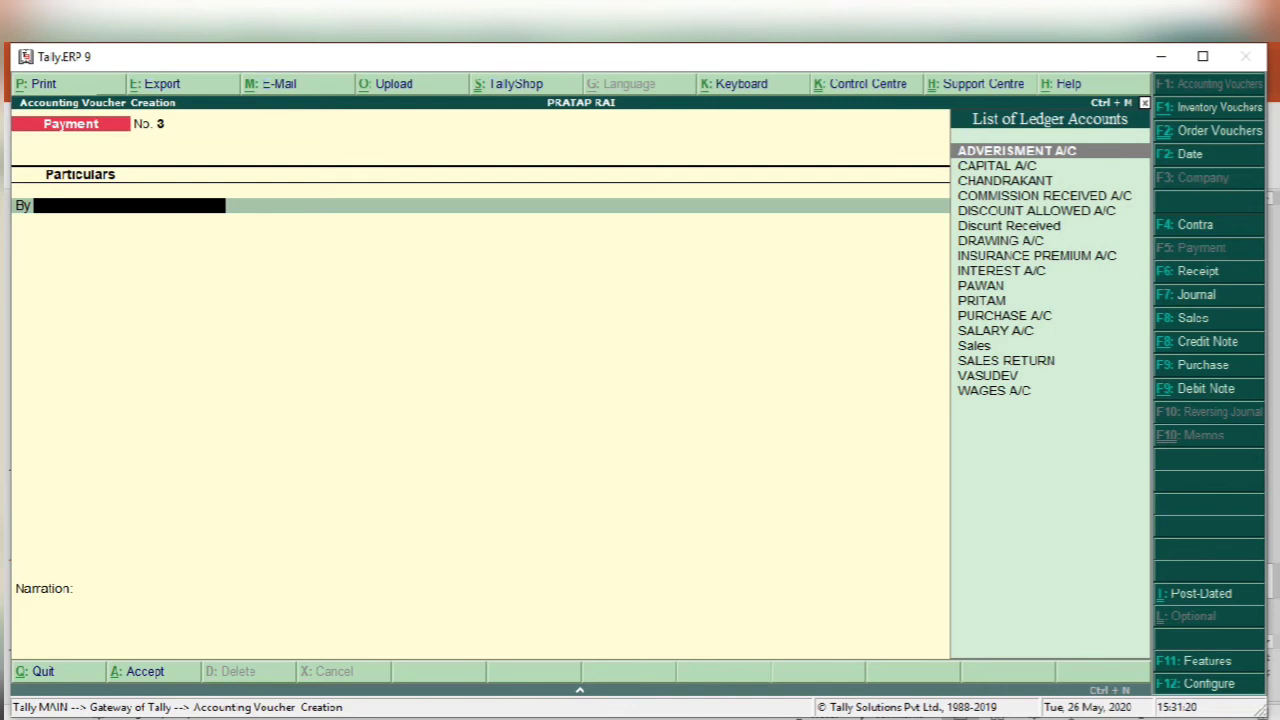
- Debit the ledger of the supplier from the 22 May entry with 8,000 in the new payment voucher
type("Pa")
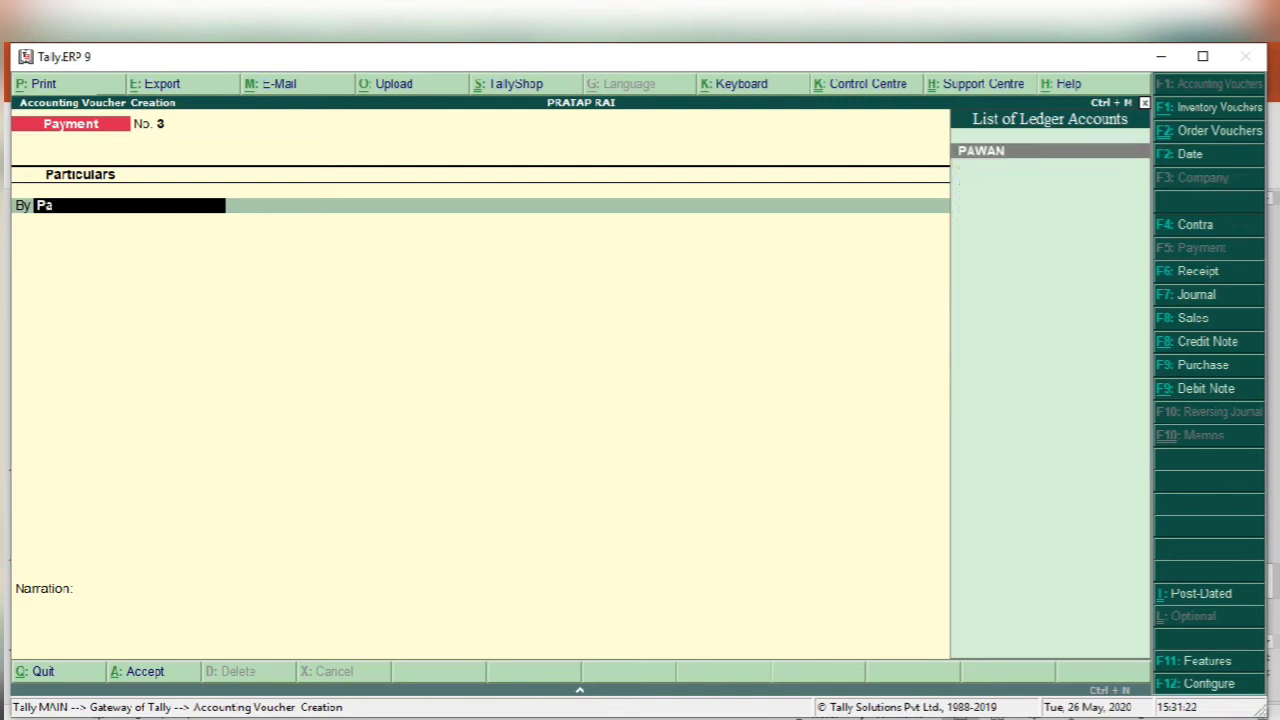
type("r")
key("Return")
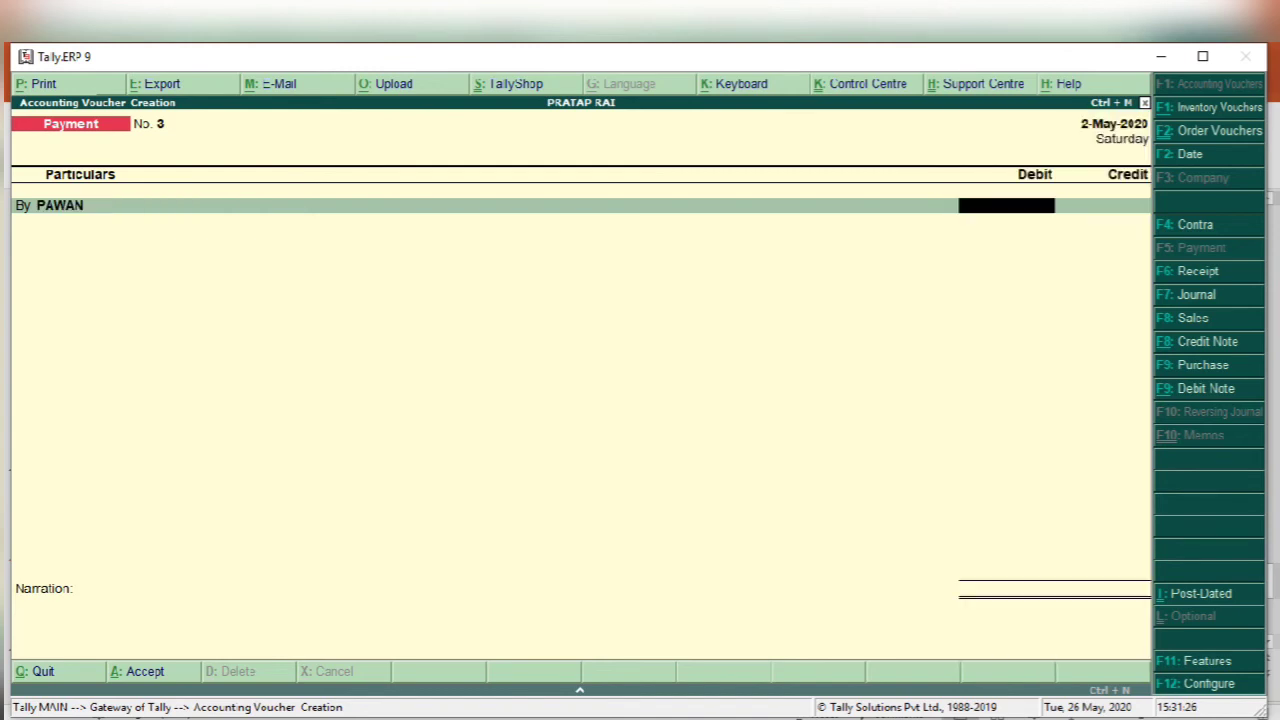
type("8000")
key("Return")
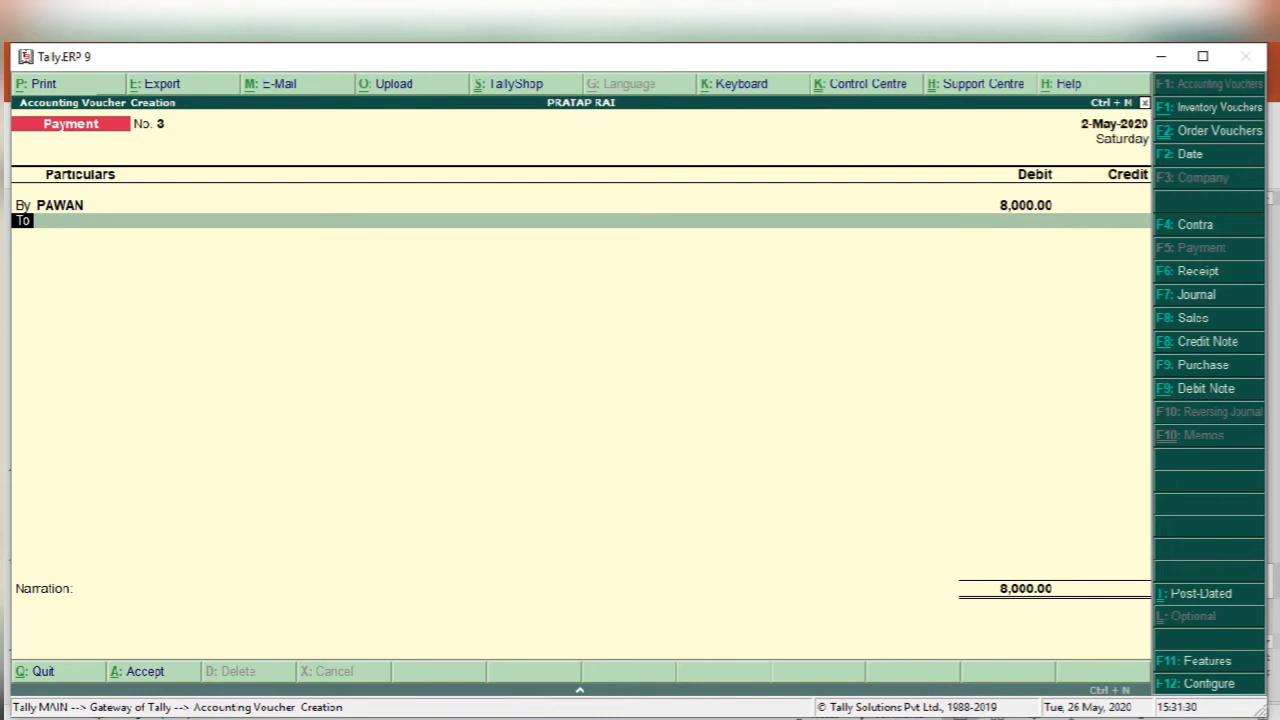
- Credit Cash with 8,000 and save the payment voucher with a blank narration
key("Return")
type("Ca")
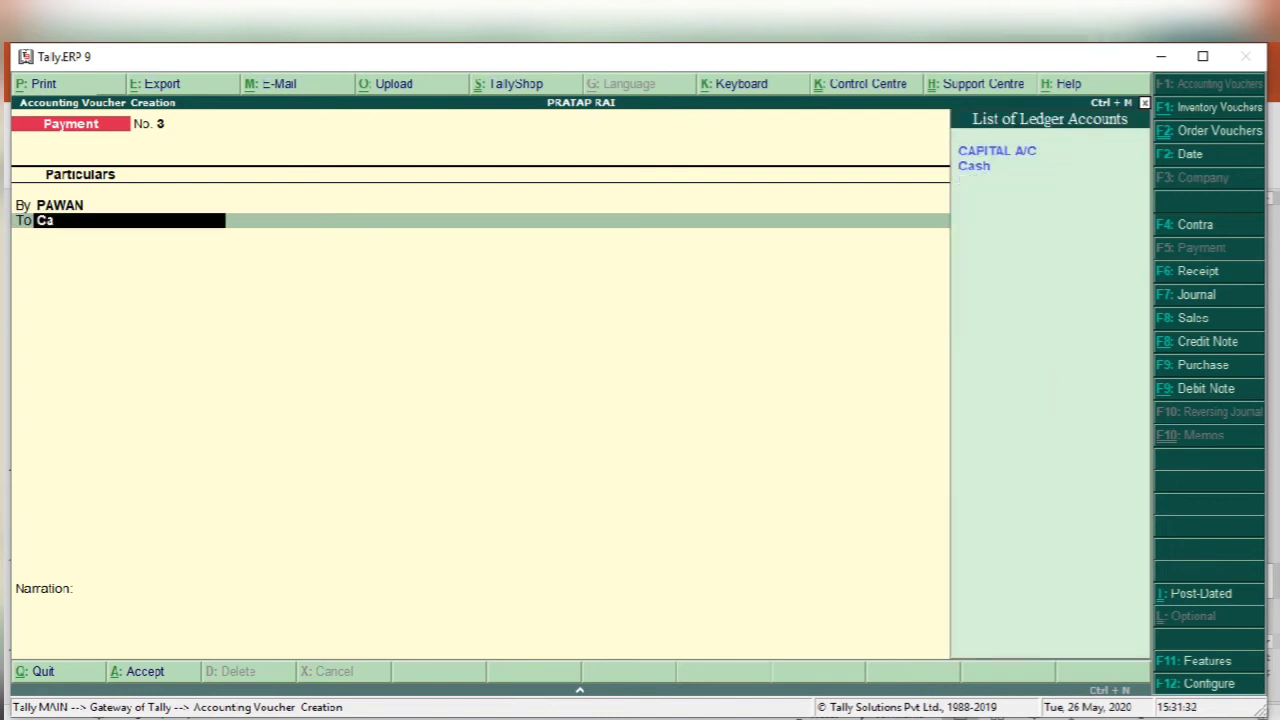
key("Down")
key("Return")
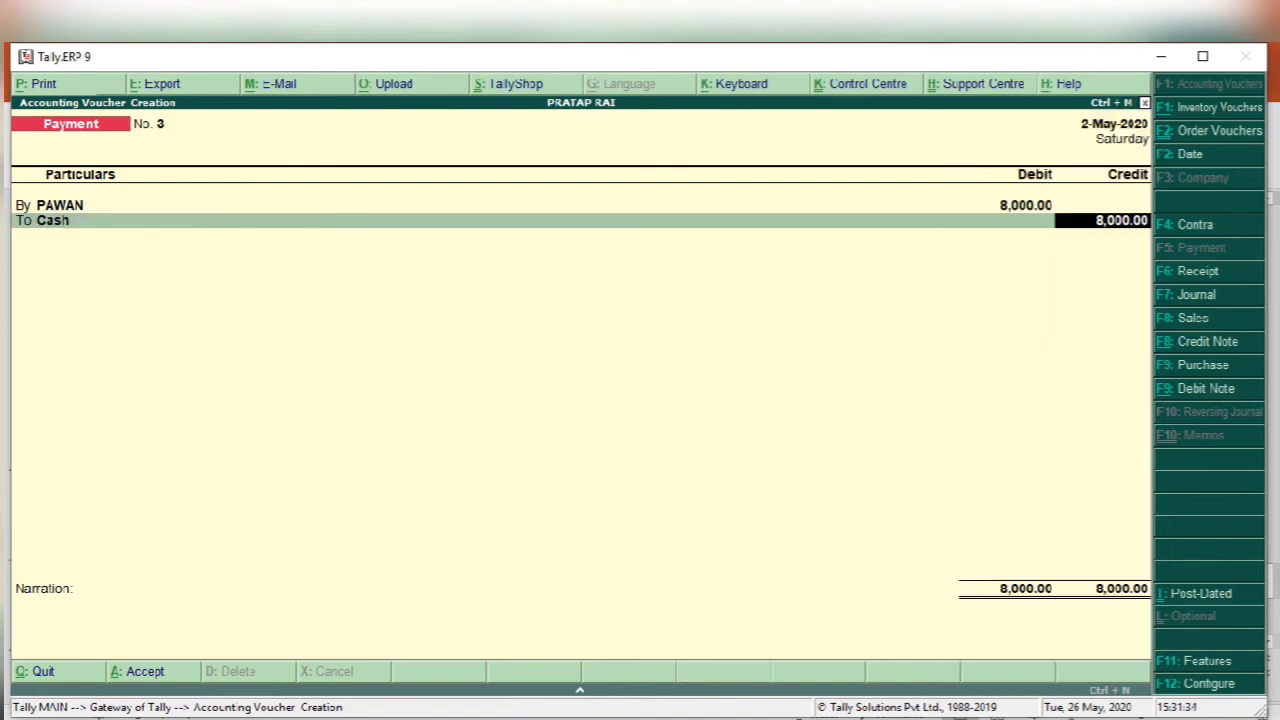
key("Return")
key("Return")
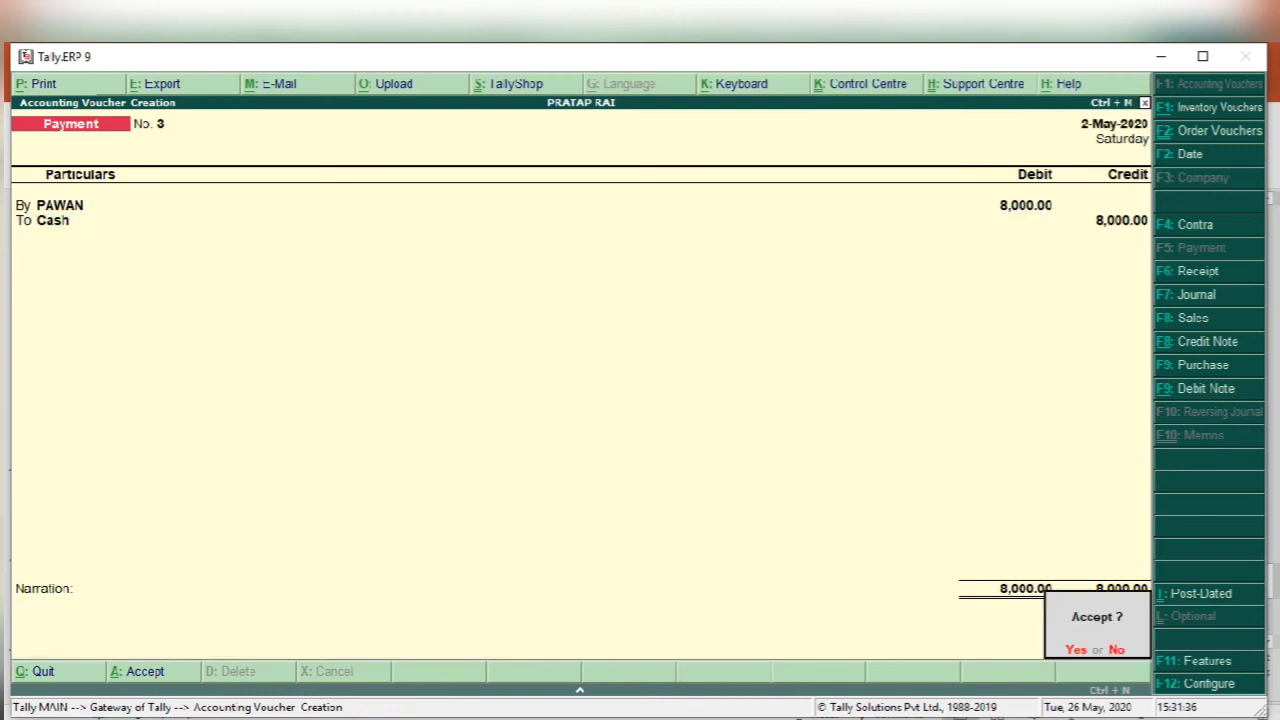
key("Return")
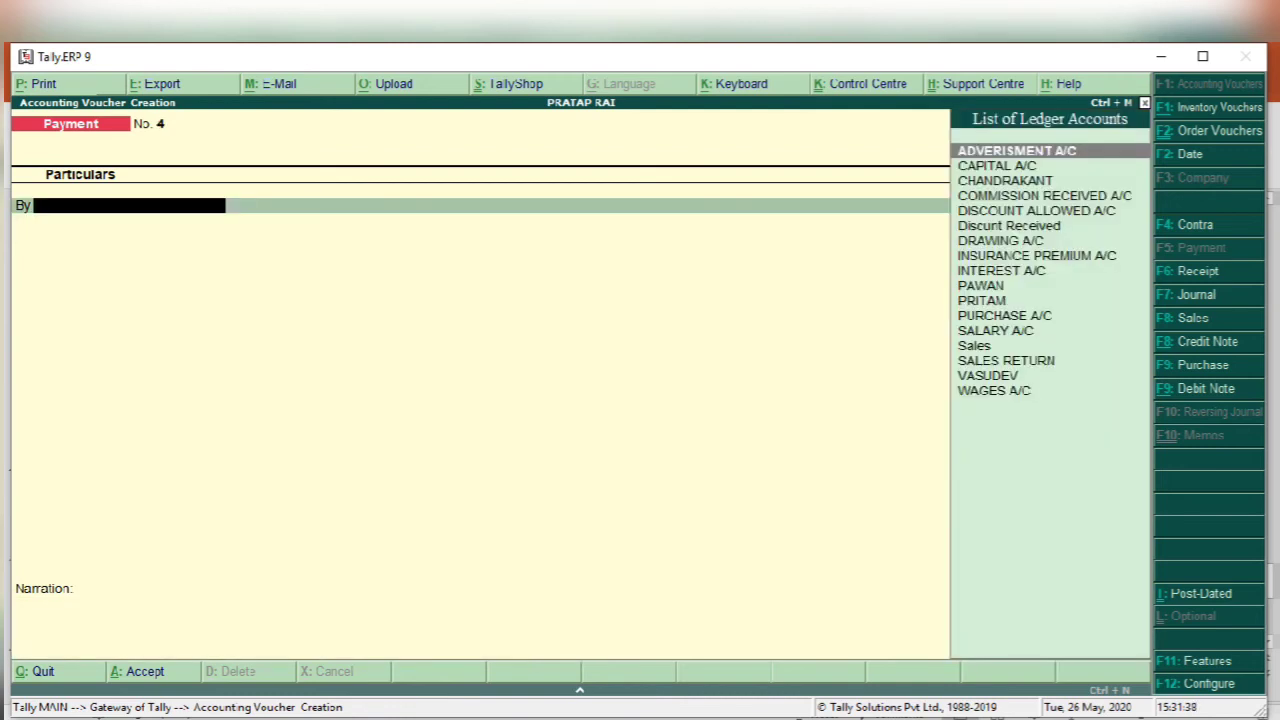
- Start a receipt voucher and choose the ledger of the customer from the 26 May entry as the credited account
key("F6")
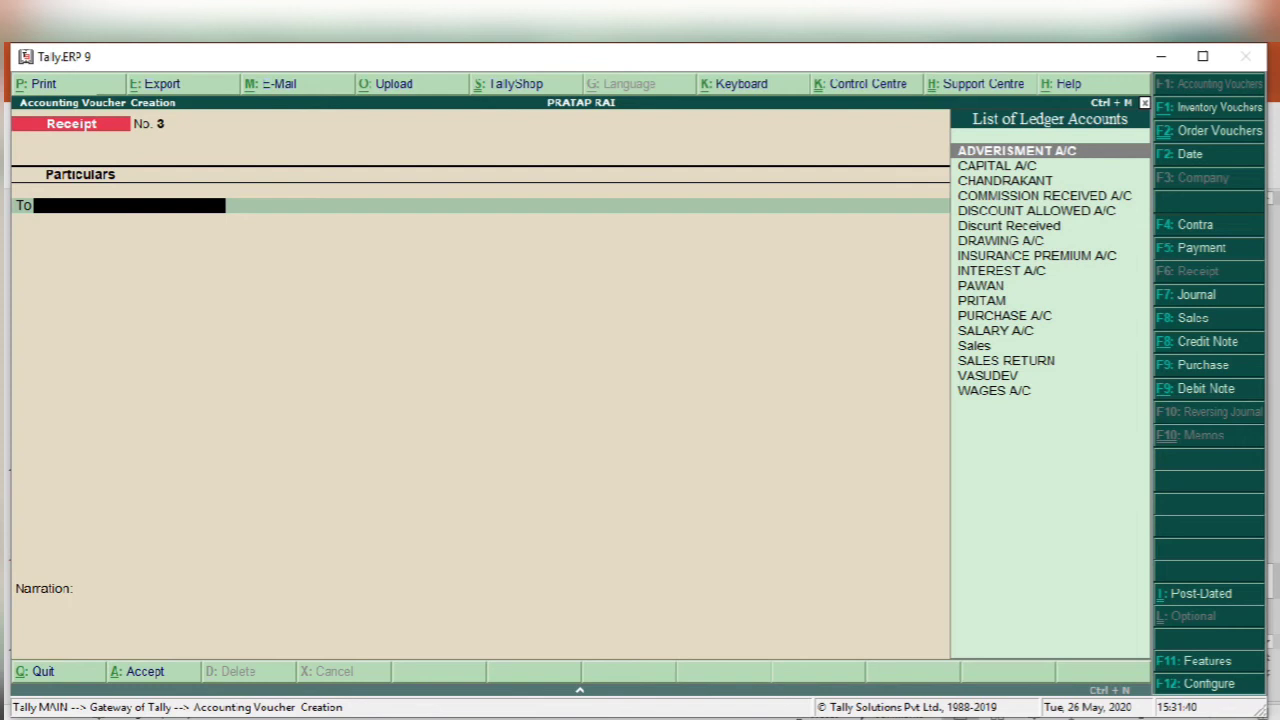
type("P")
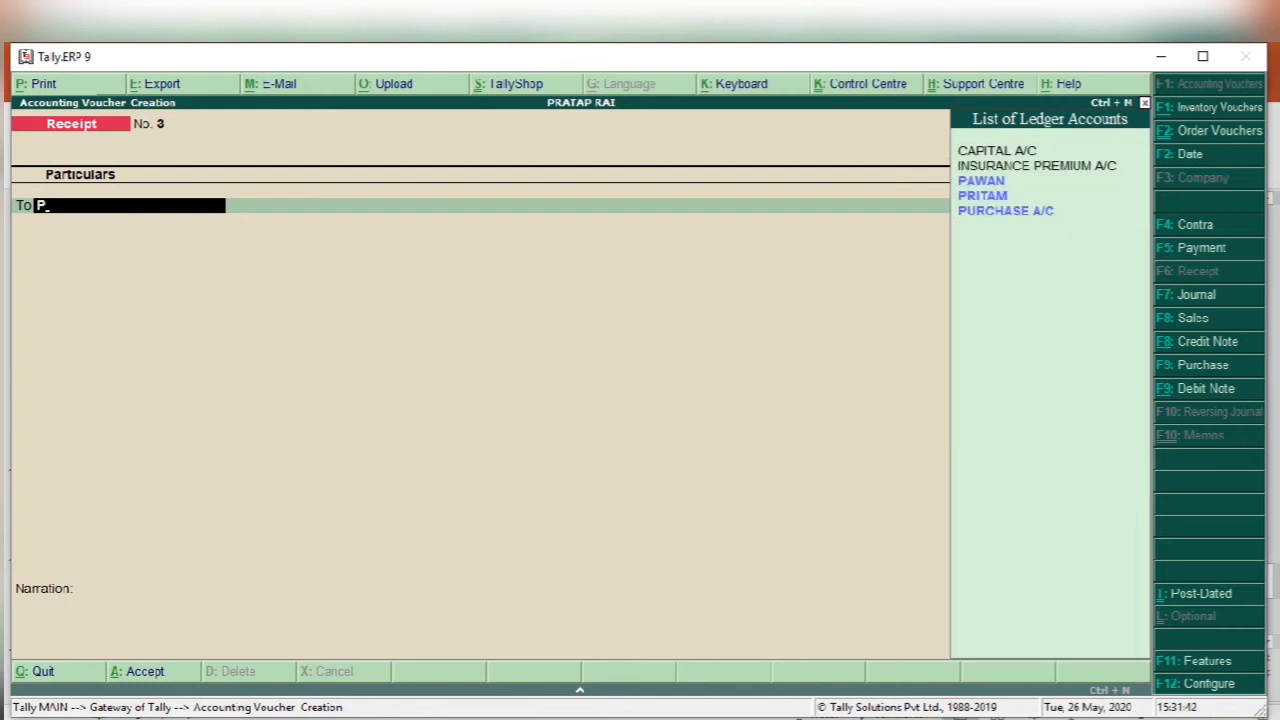
key("Up")
key("Up")
key("Return")
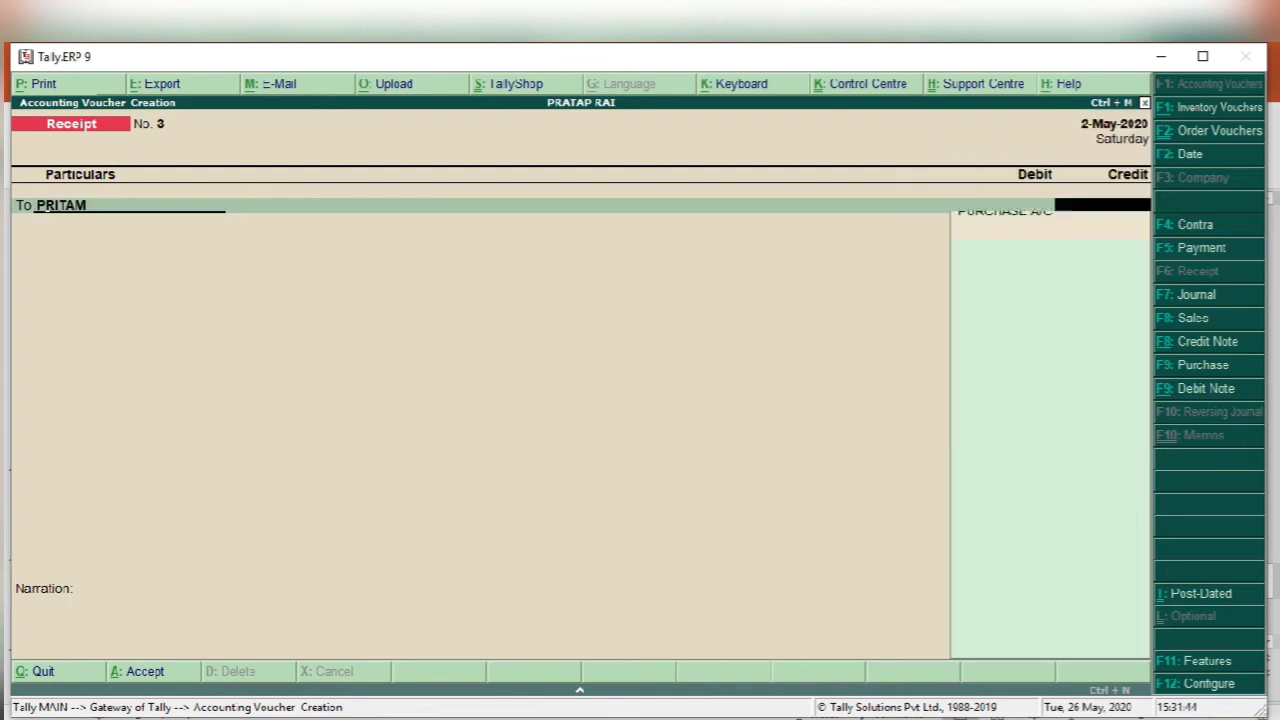
- Check the 26 May receipt amount on slide 11 in PowerPoint and credit the customer's ledger with 6,000 in Tally.ERP 9
key("alt+Tab")
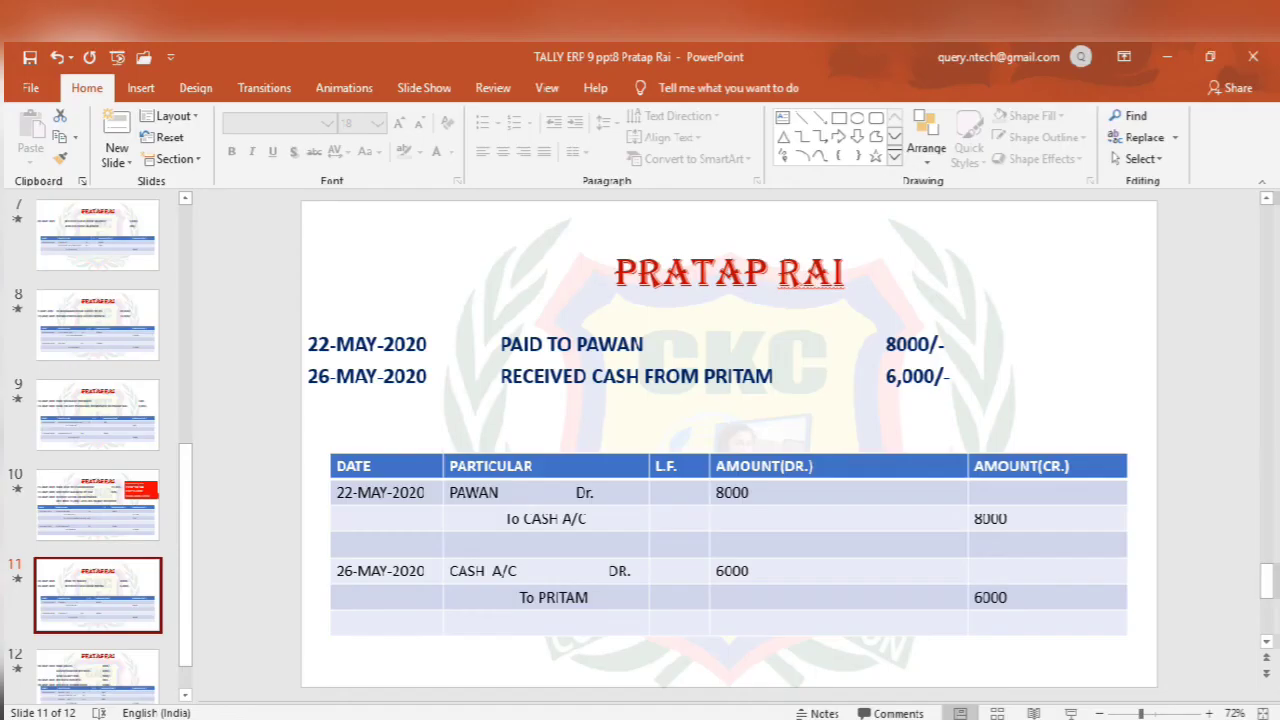
key("alt+Tab")
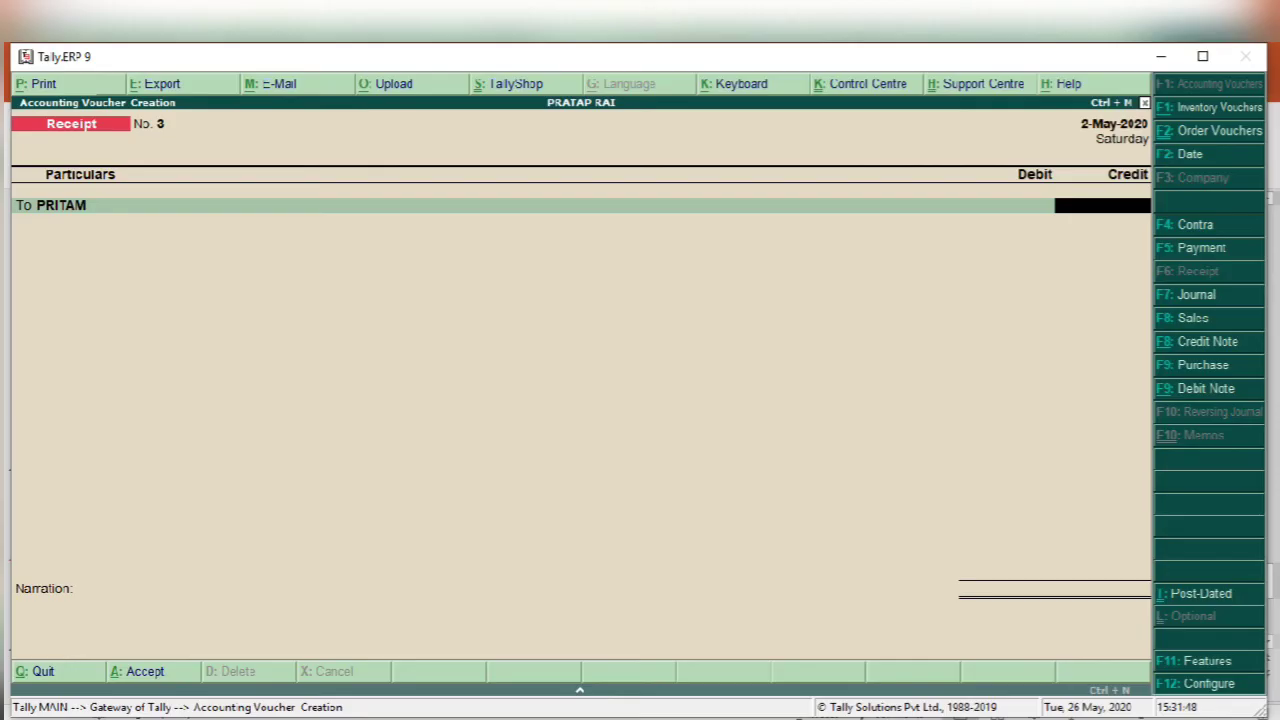
type("25")
key("BackSpace")
key("BackSpace")
type("60")
key("BackSpace")
key("BackSpace")
type("6000")
key("Return")
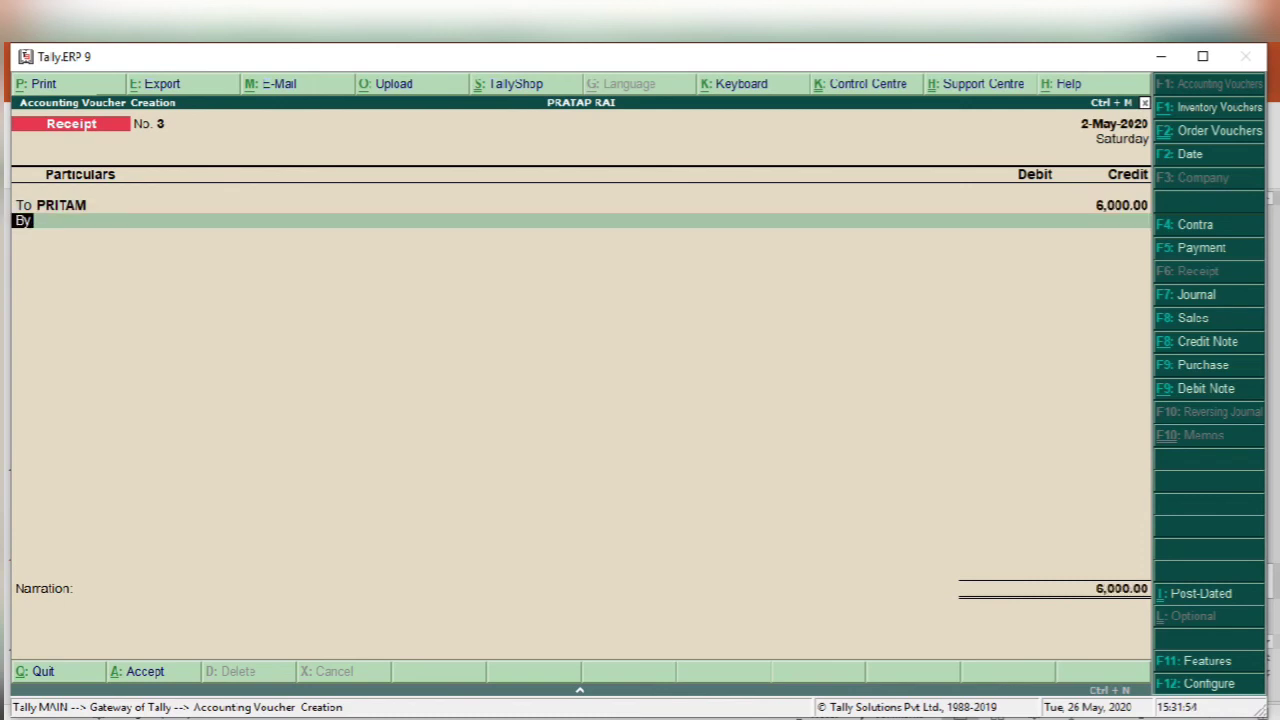
- Debit Cash with 6,000 and save the receipt voucher with a blank narration
key("Return")
type("C")
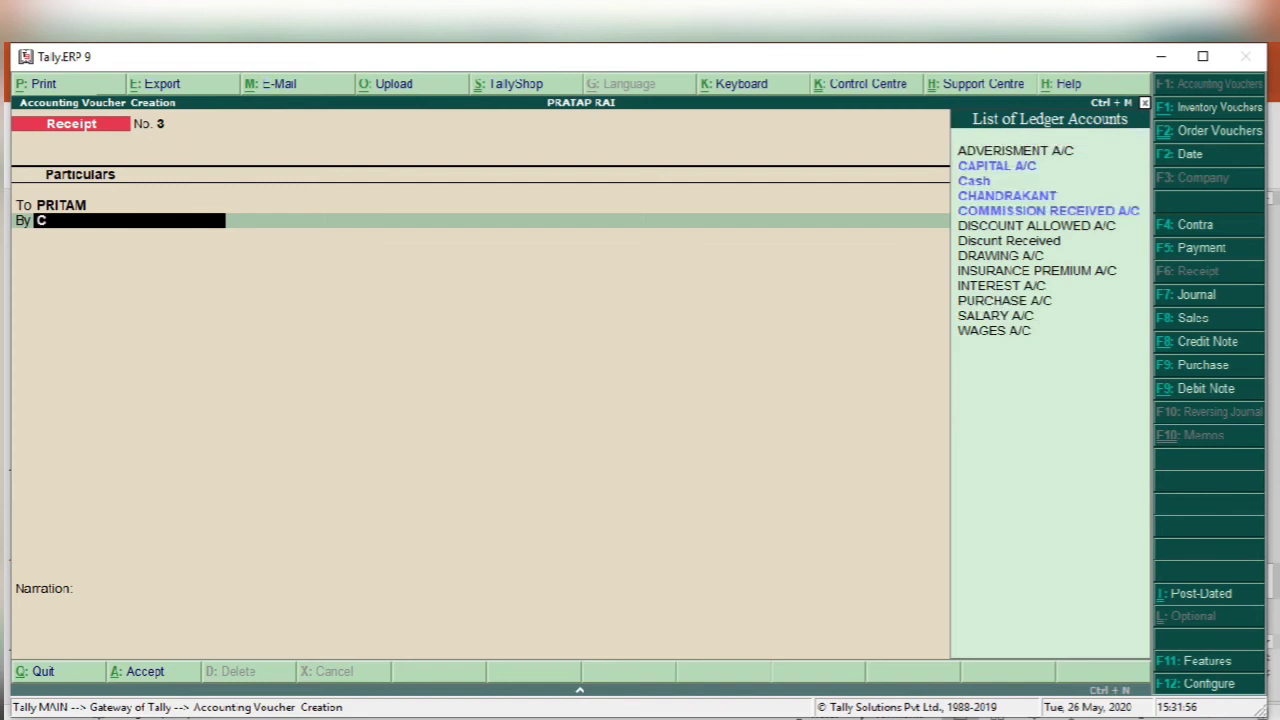
key("Down")
key("Return")
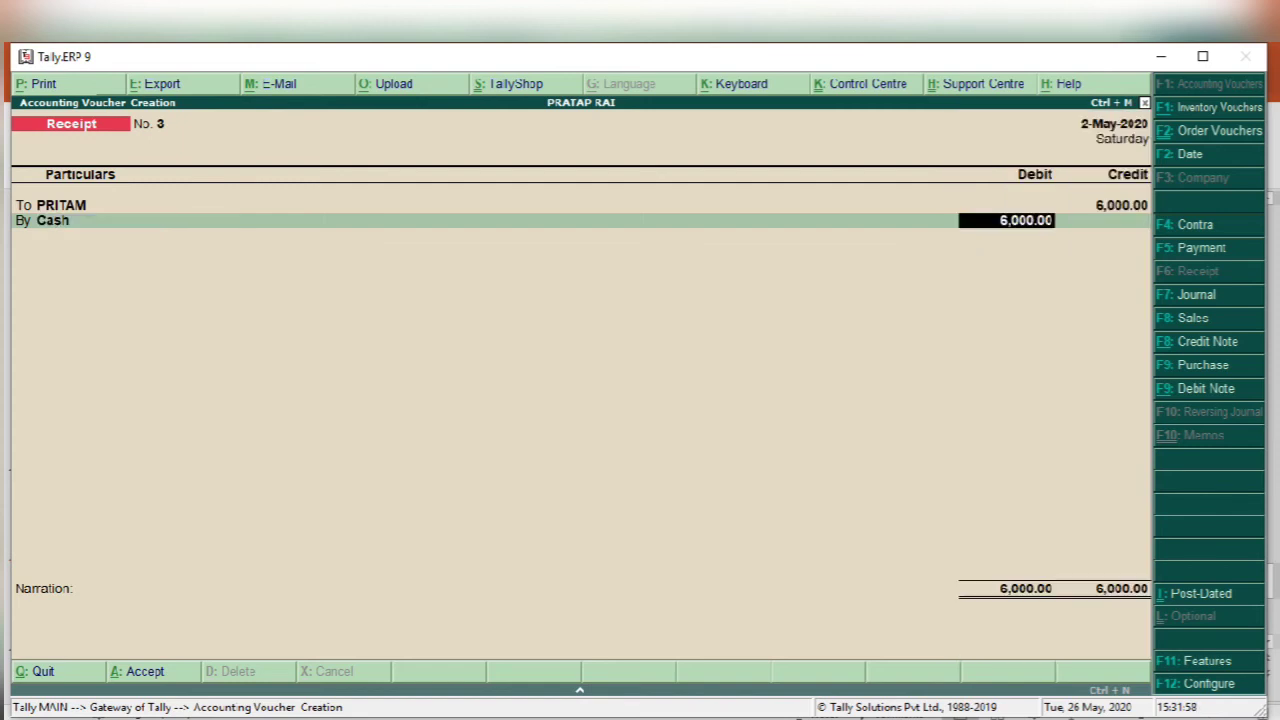
key("Return")
key("Return")
key("Return")
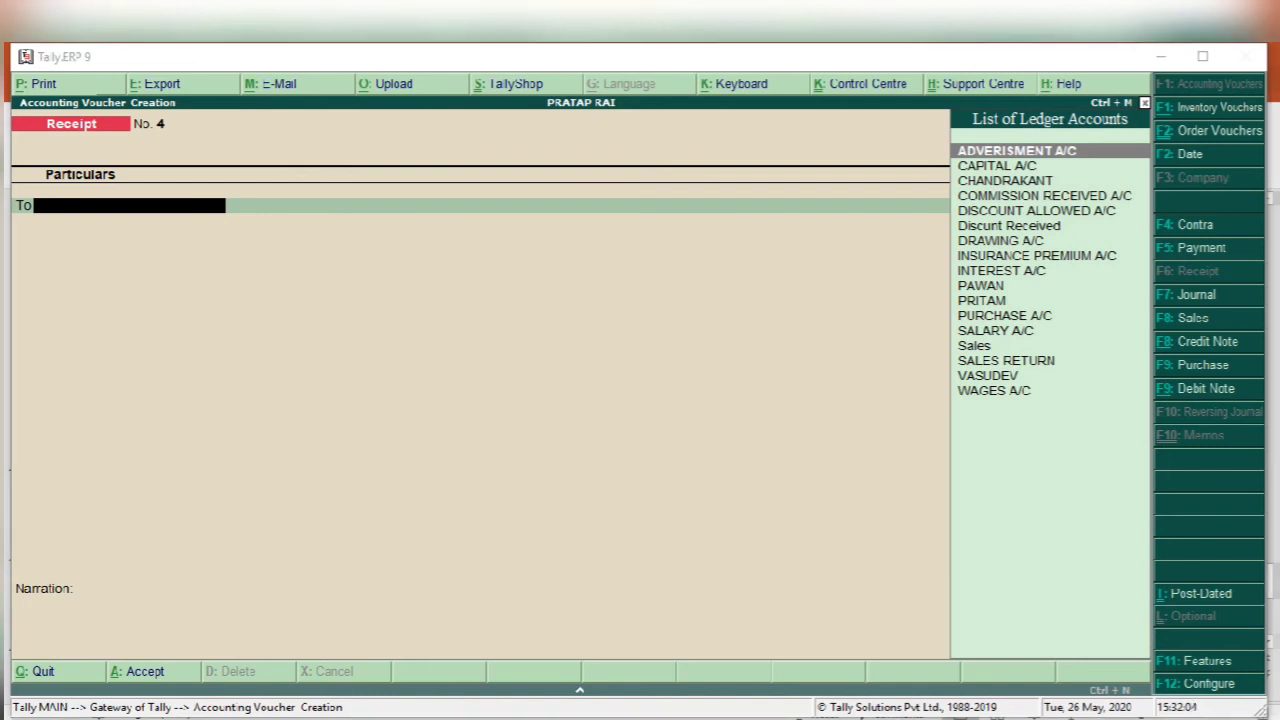
- Switch to PowerPoint, read the 30 May payment and receipt entries on slide 12, and return to Tally.ERP 9
key("super+Tab")
left_click(200, 460)
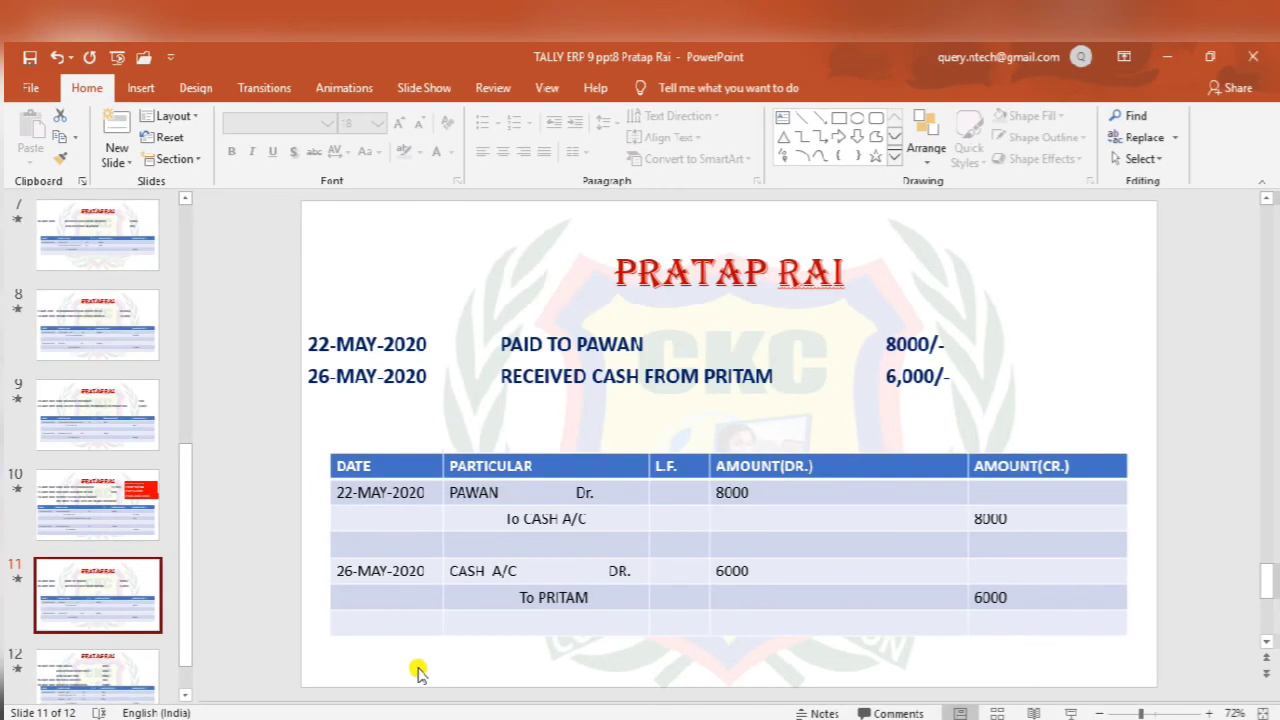
left_click(59, 676)
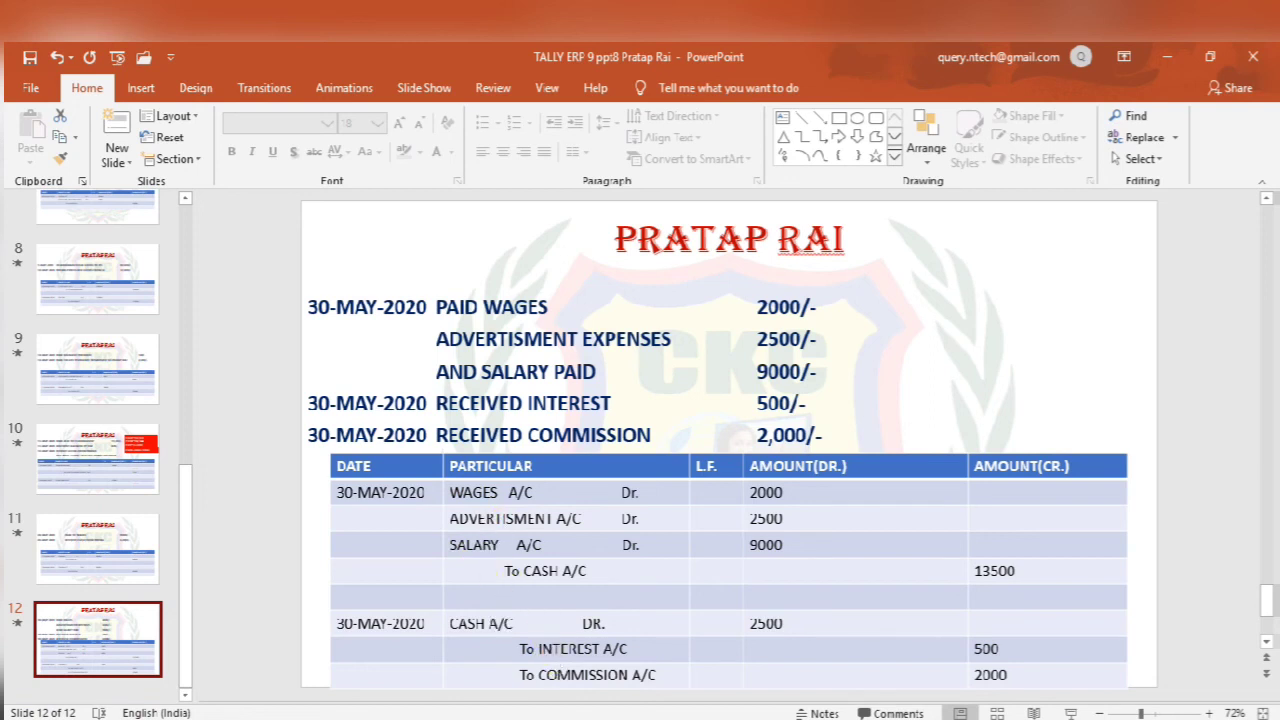
left_click(622, 718)
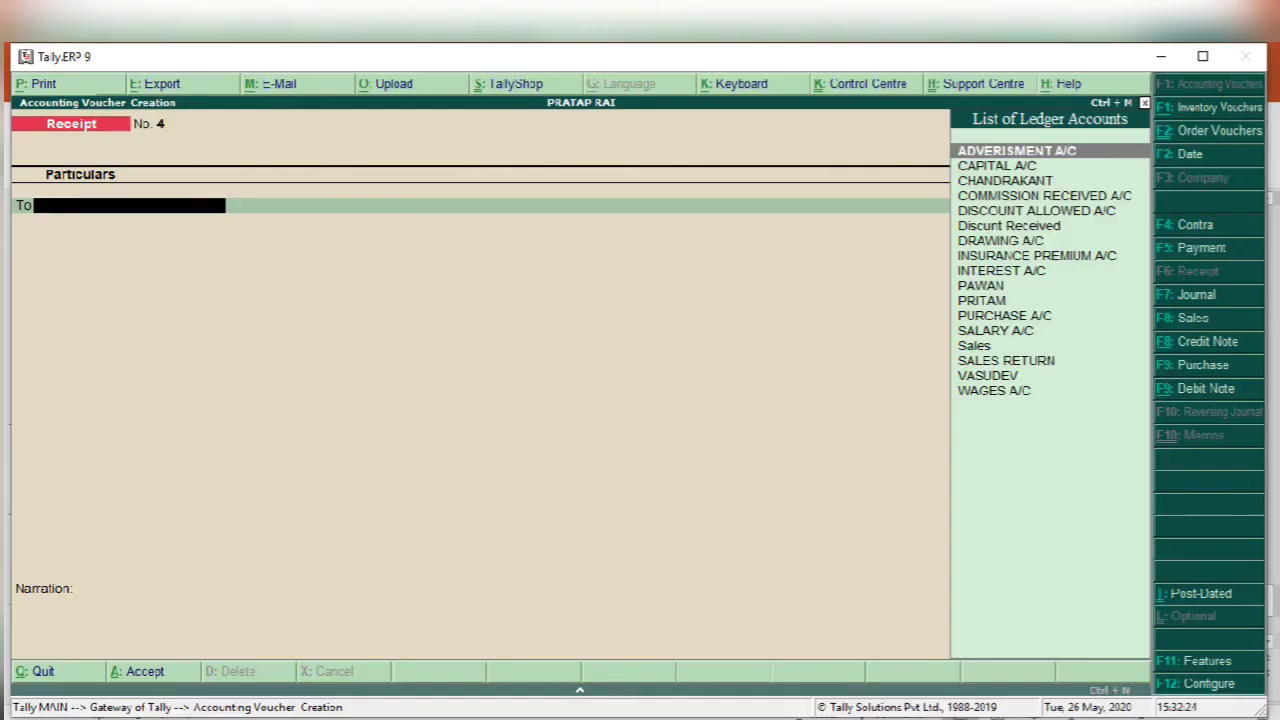
- Start a payment voucher and debit WAGES A/C with 2,000, checking the amount on slide 12 in PowerPoint
key("F5")
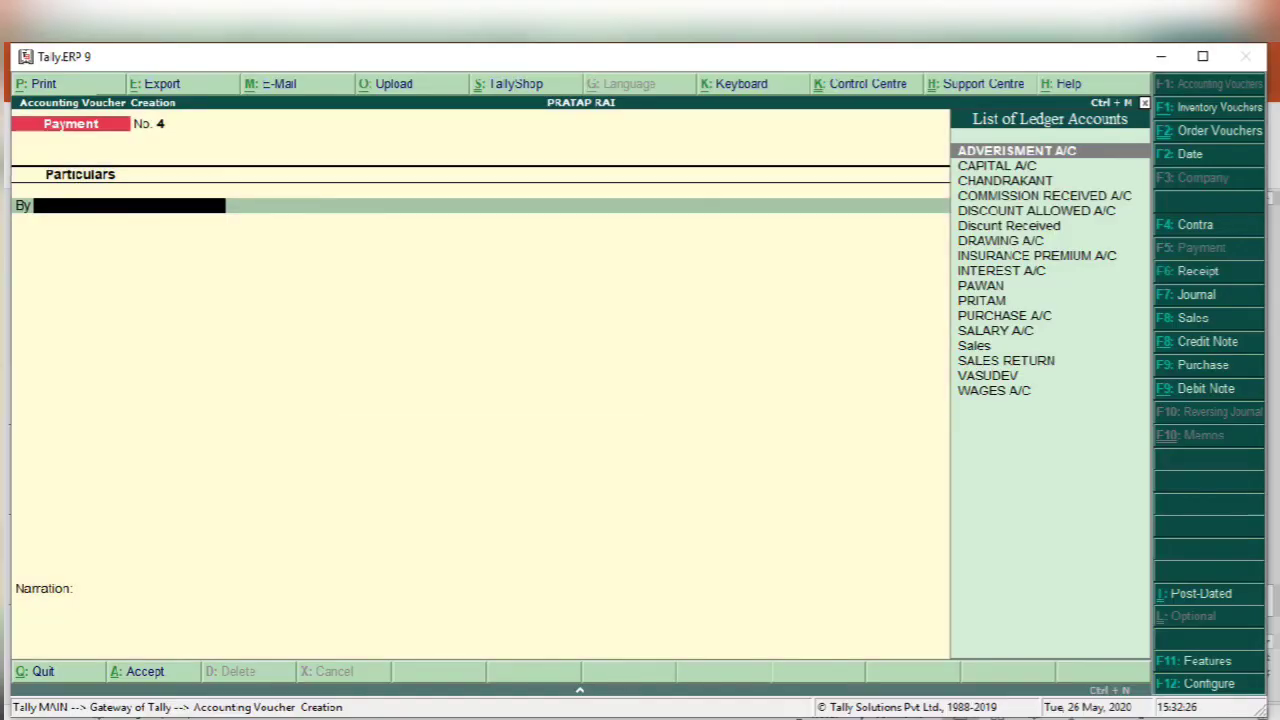
type("Wages")
key("Return")
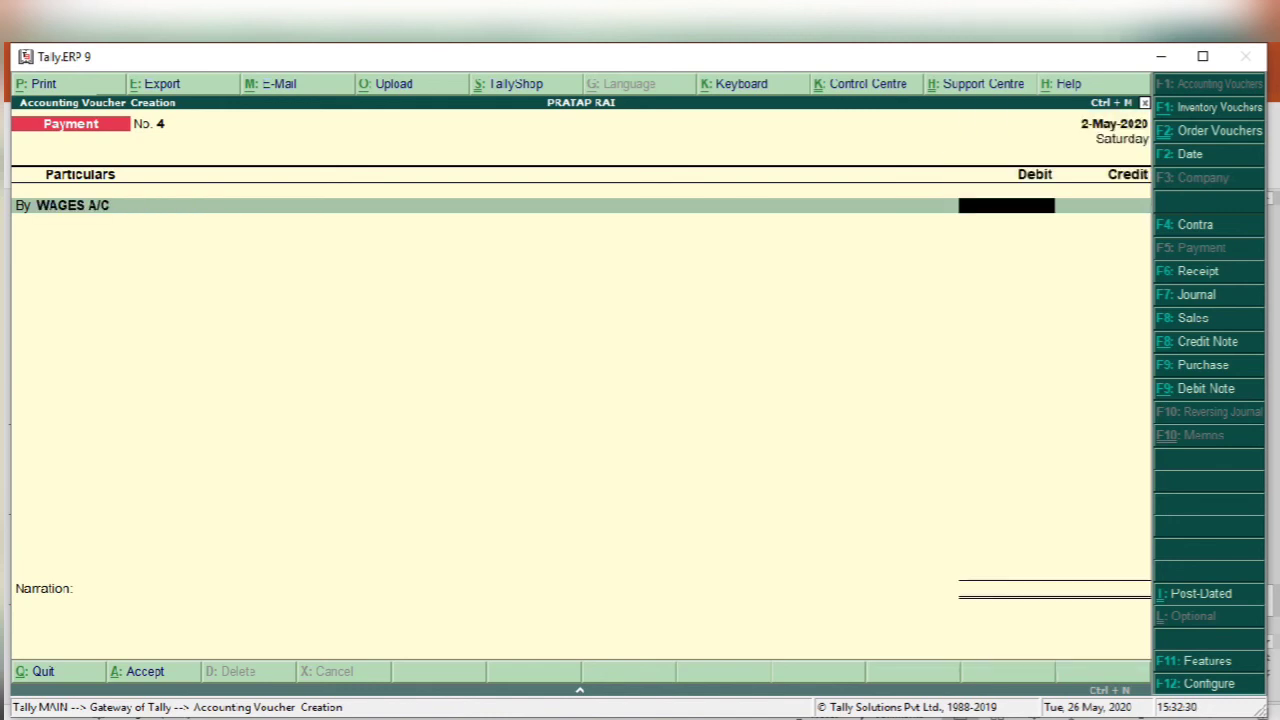
key("alt+Tab")
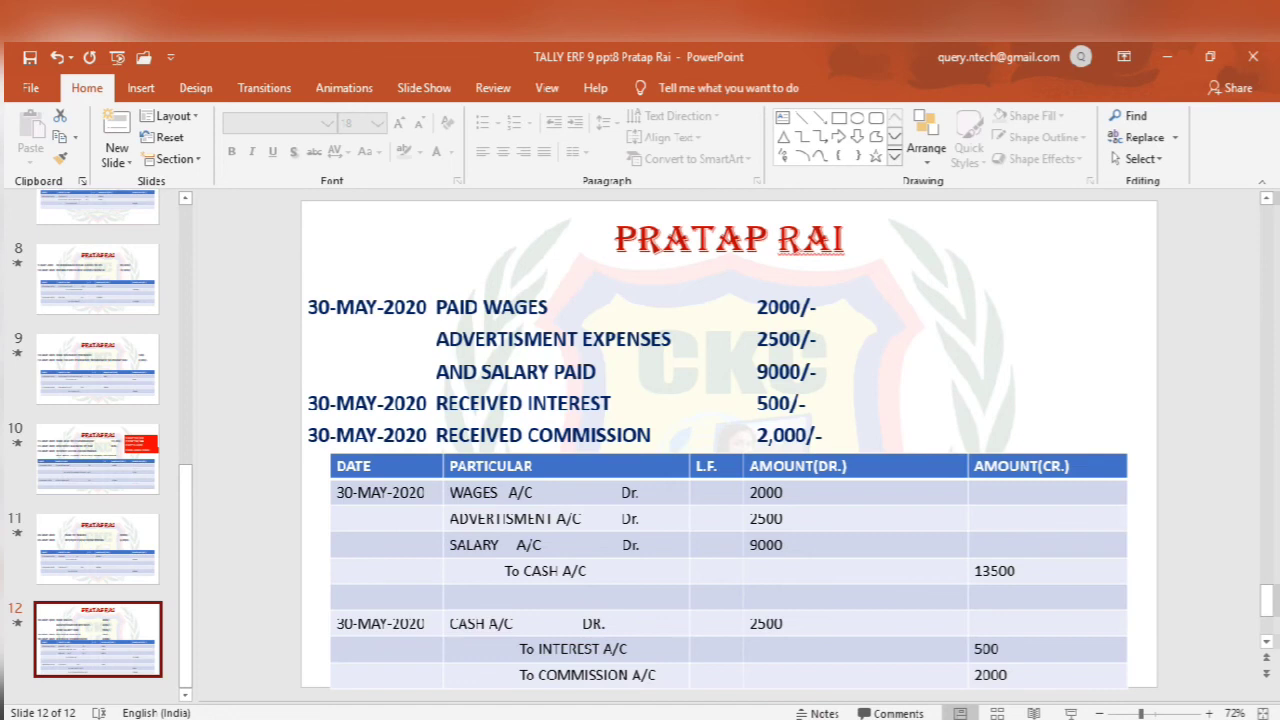
key("alt+Tab")
type("2000")
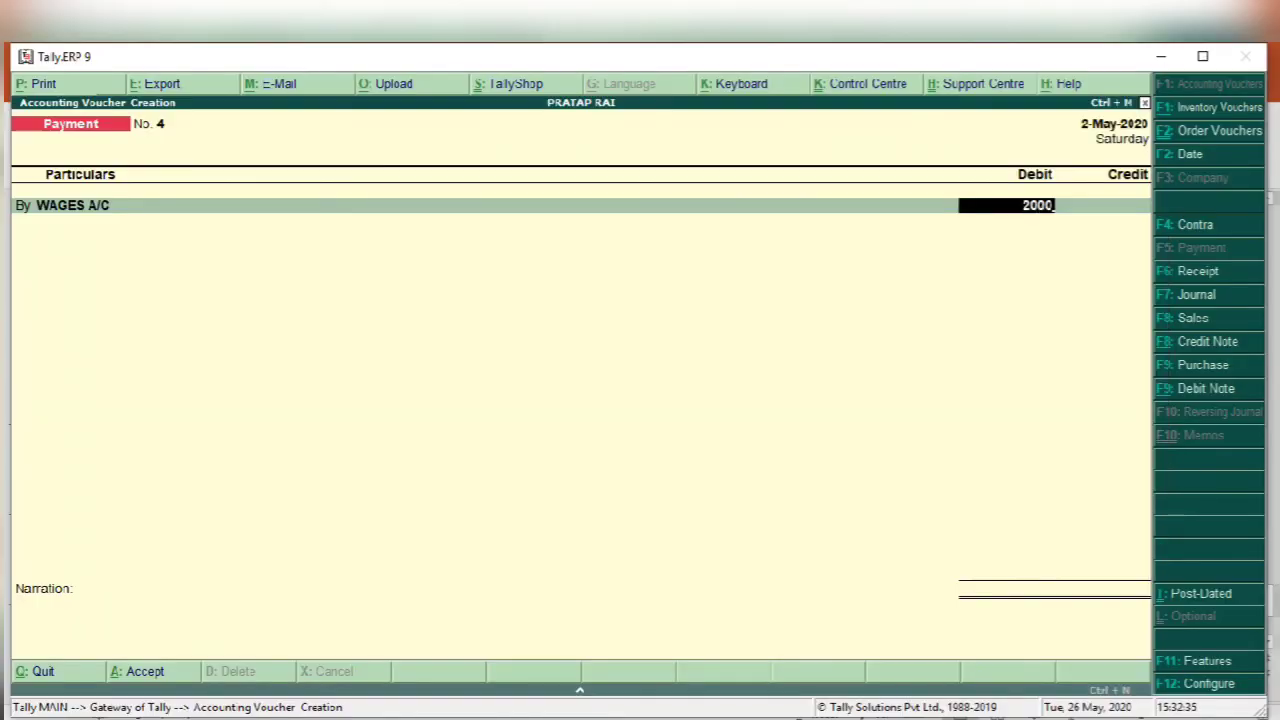
key("Return")
- Make the second line of the payment voucher a debit entry for ADVERISMENT A/C with 2,500
key("Return")
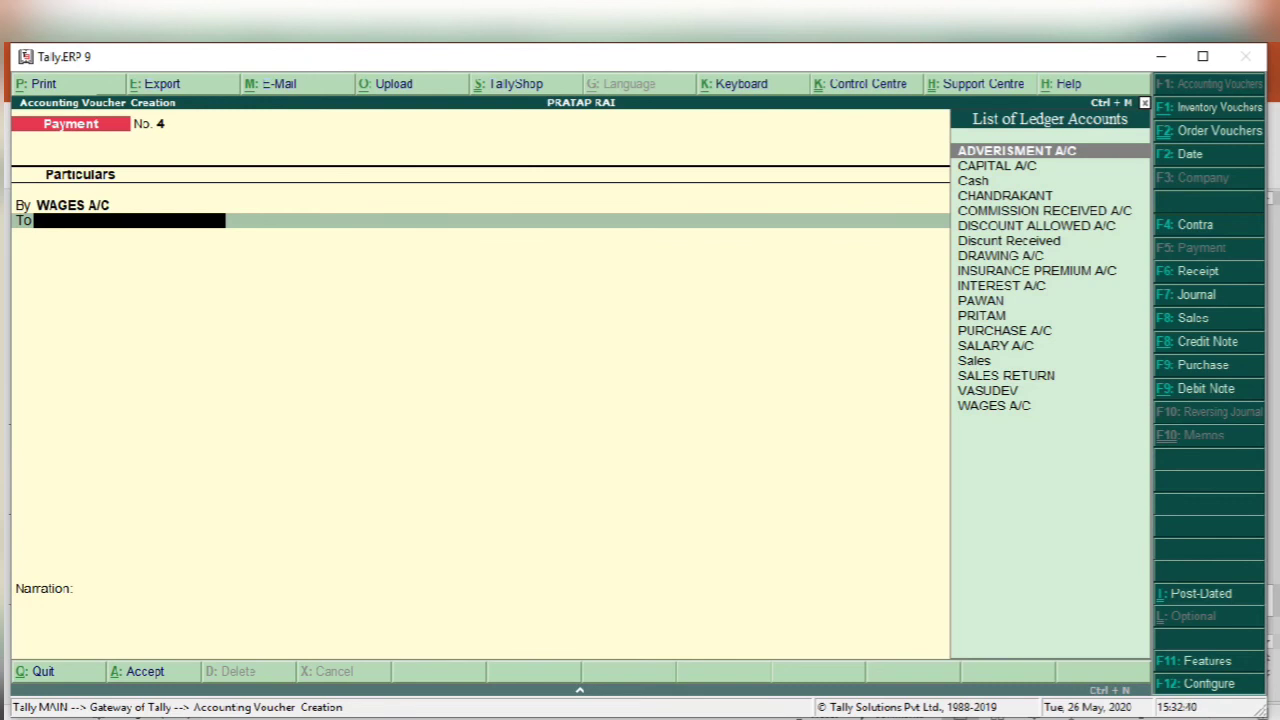
key("BackSpace")
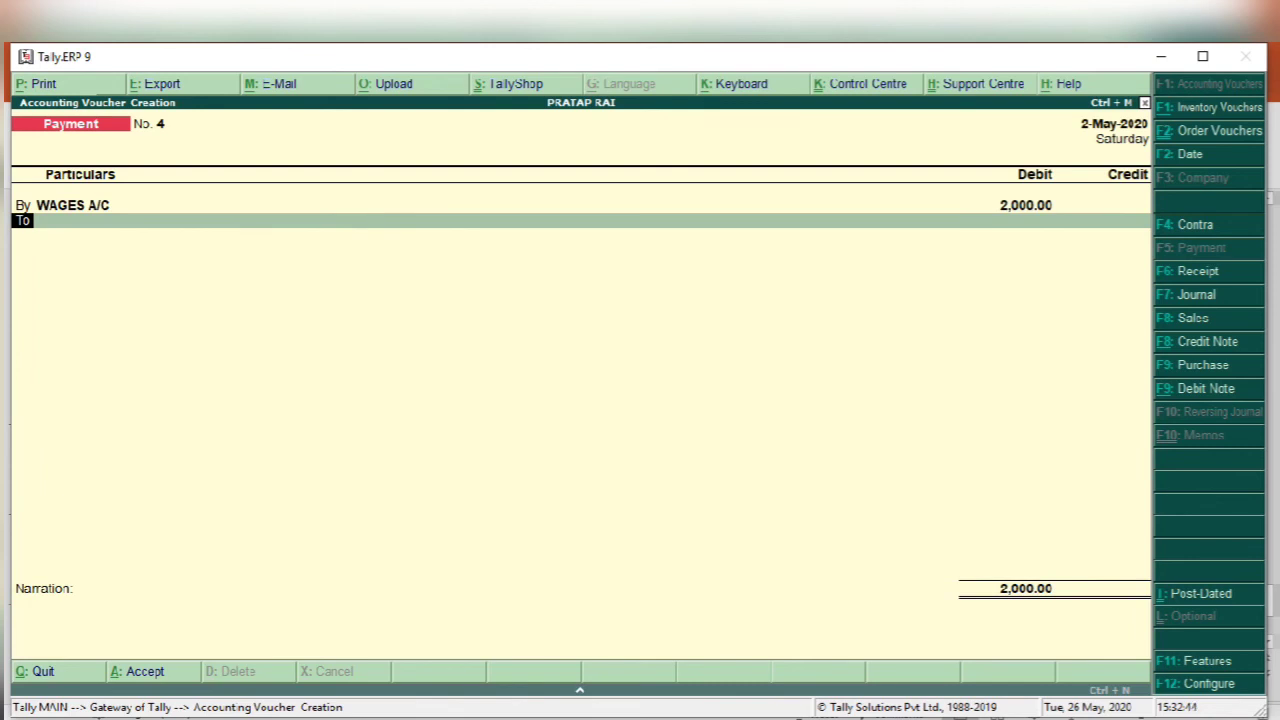
key("b")
key("Return")
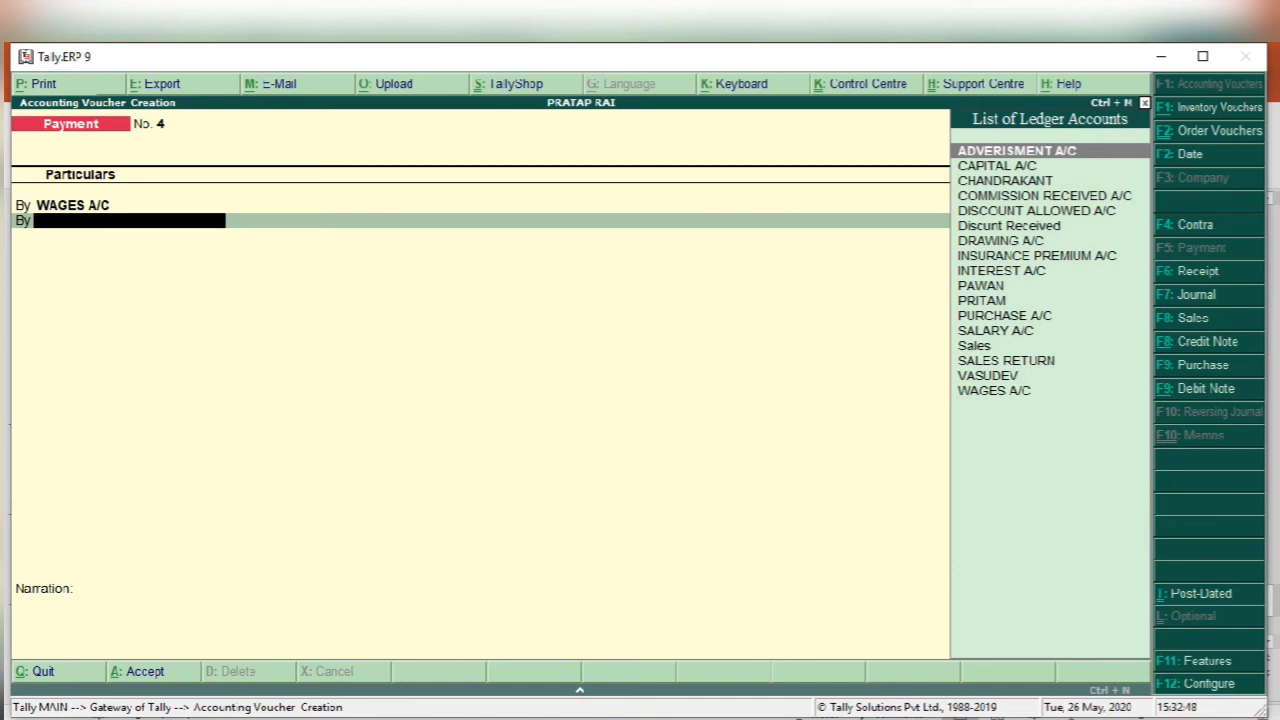
type("Adver")
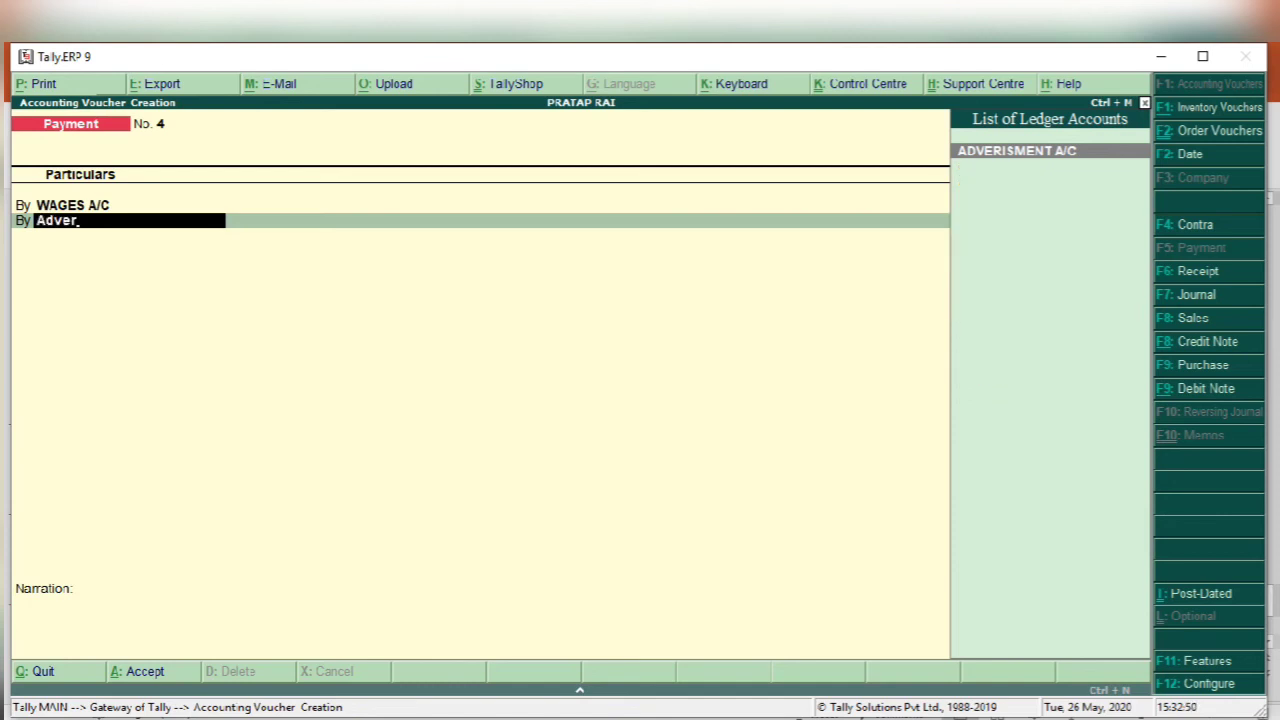
key("Return")
type("2500")
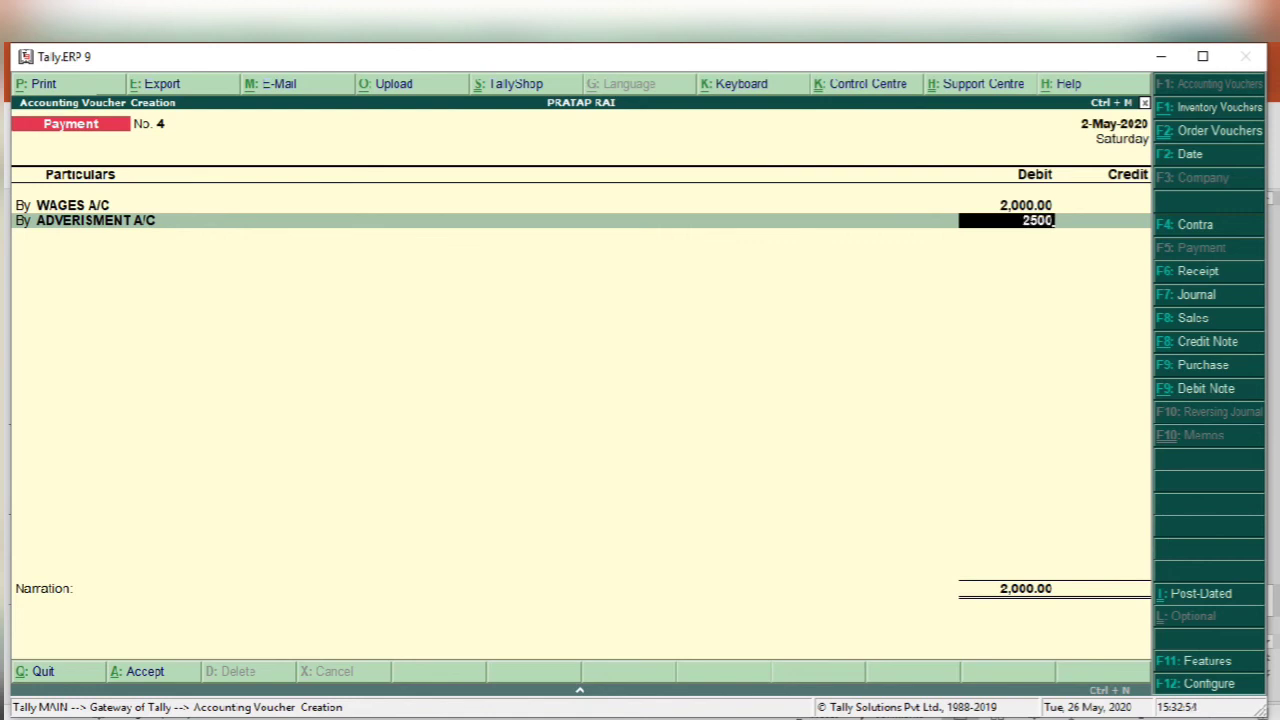
key("Return")
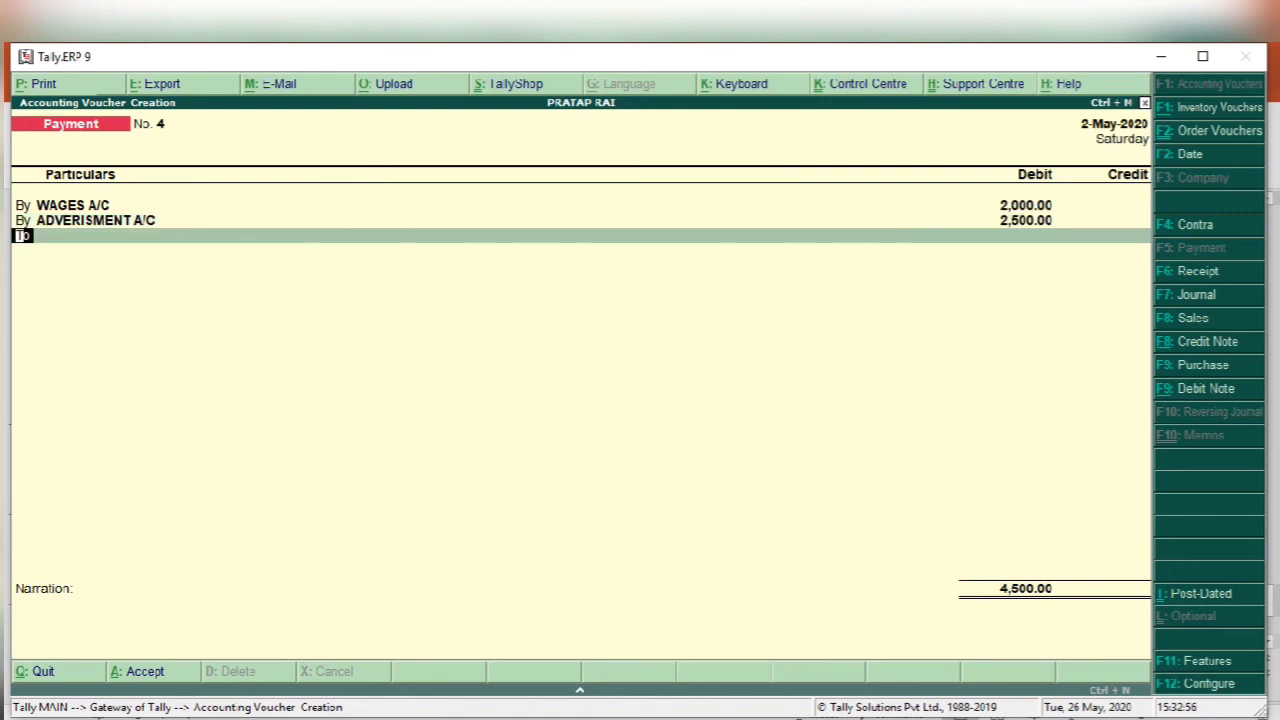
- Add a third debit line for SALARY A/C with 9,000, checking the amount on slide 12 in PowerPoint
type("by")
key("Return")
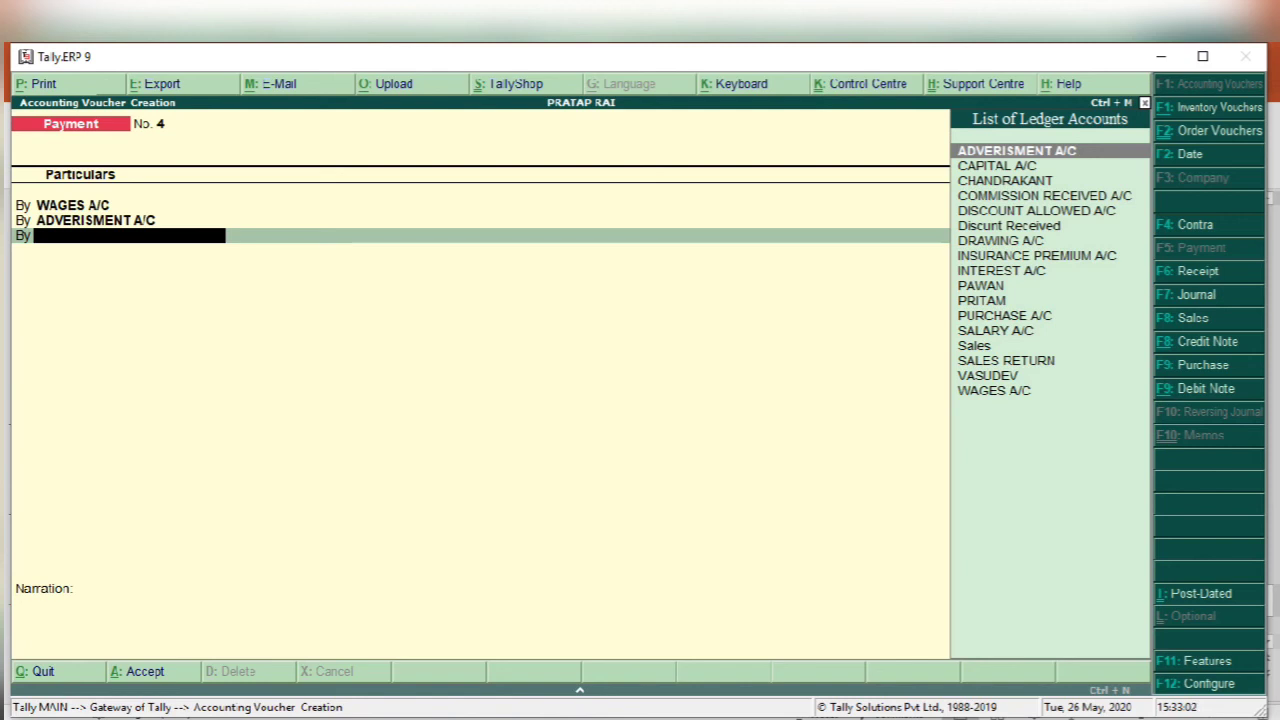
type("Sal")
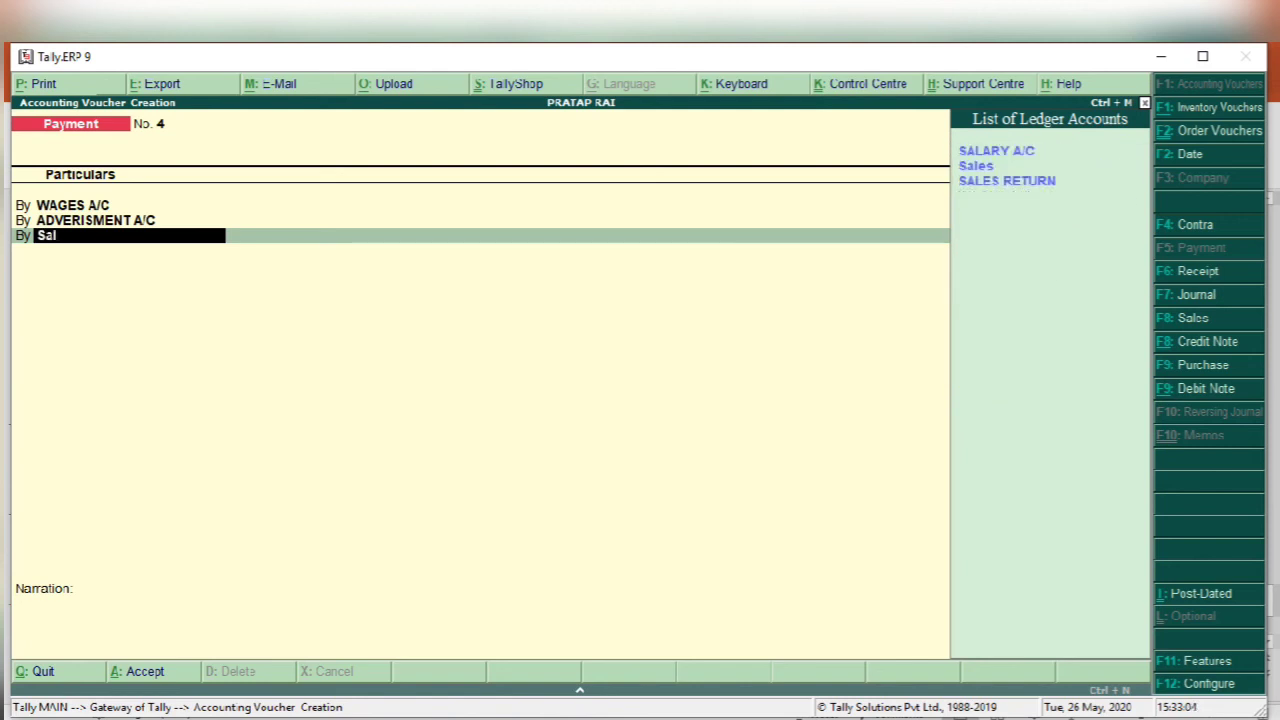
key("Down")
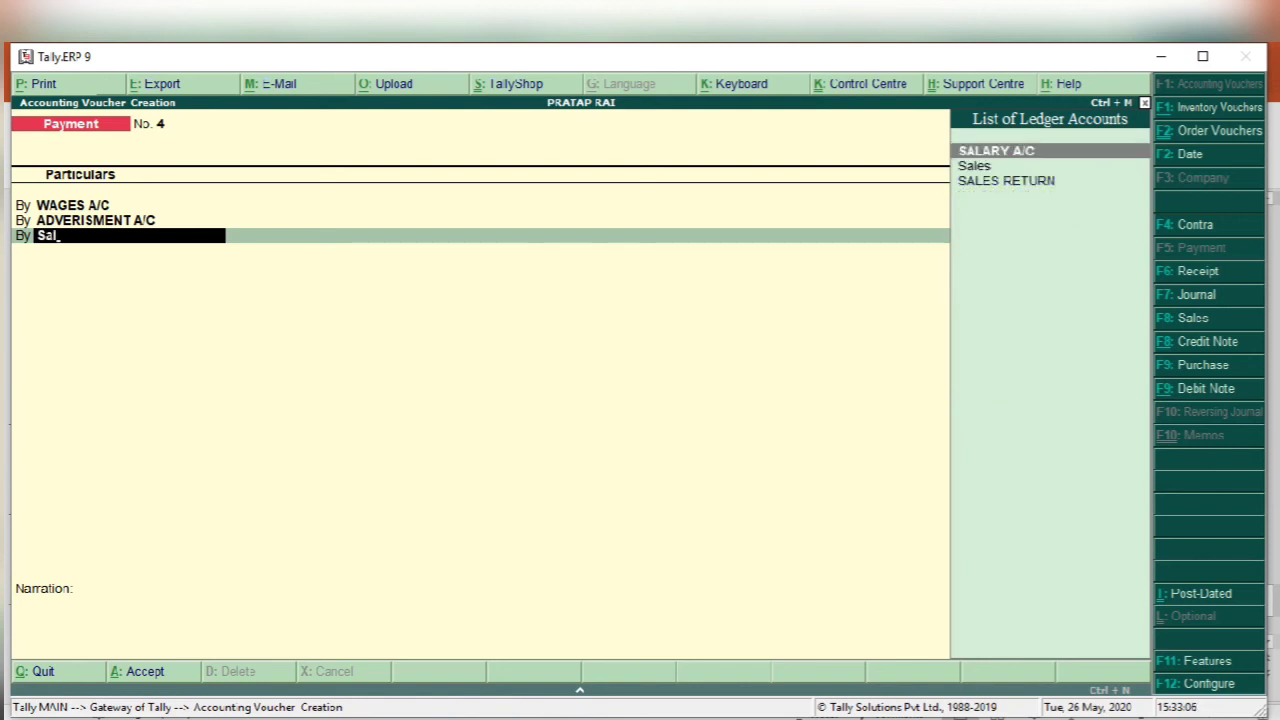
key("Return")
key("alt+Tab")
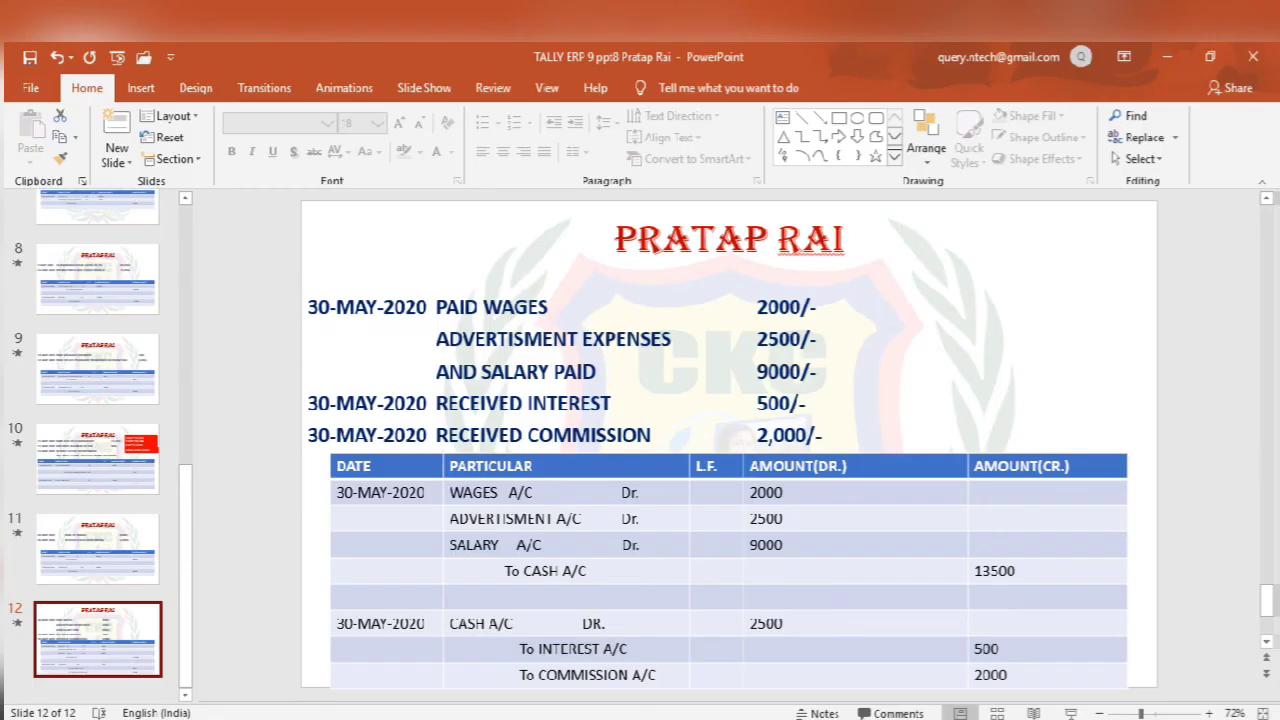
key("alt+Tab")
type("9000")
key("Return")
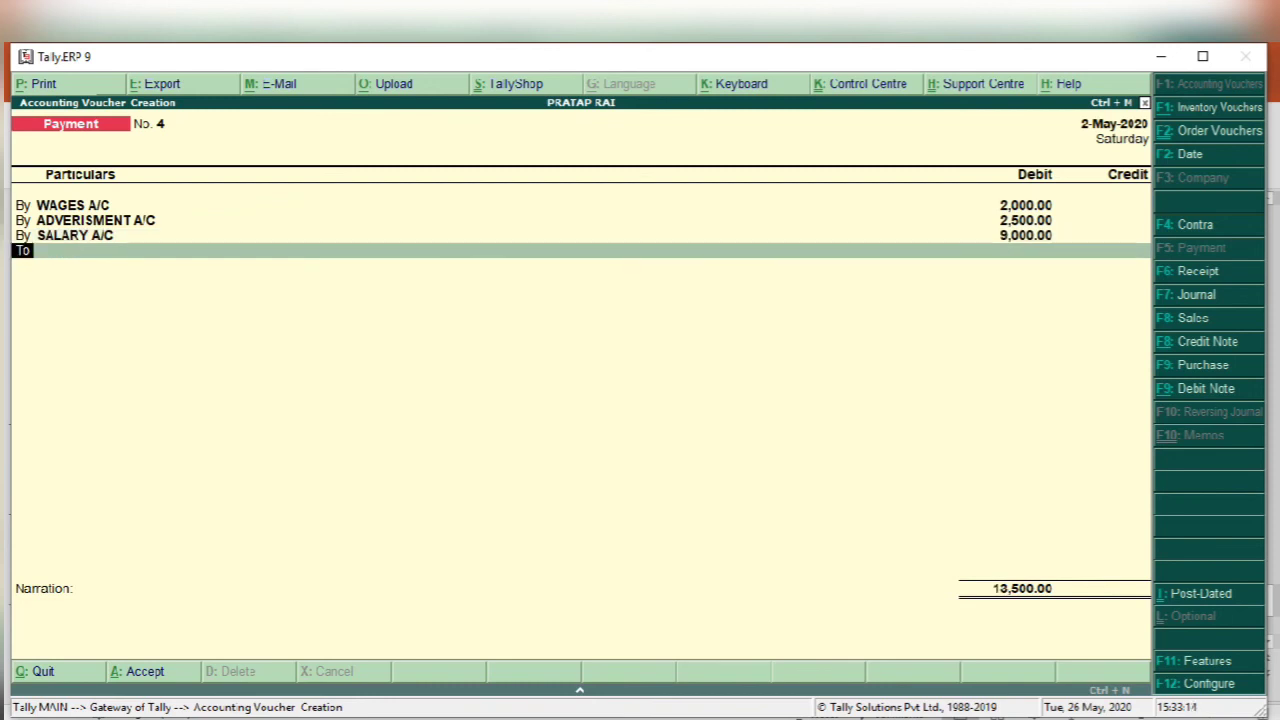
- Credit Cash with 13,500 and save the payment voucher with a blank narration
key("Return")
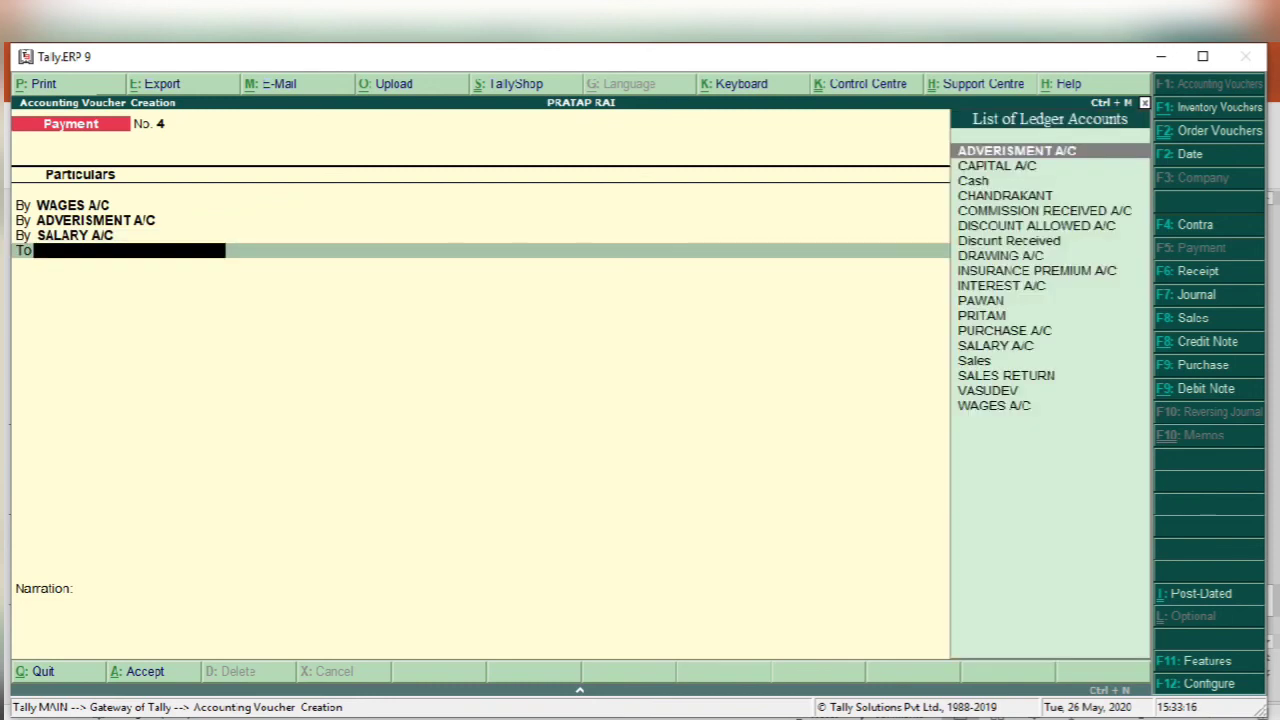
type("Ca")
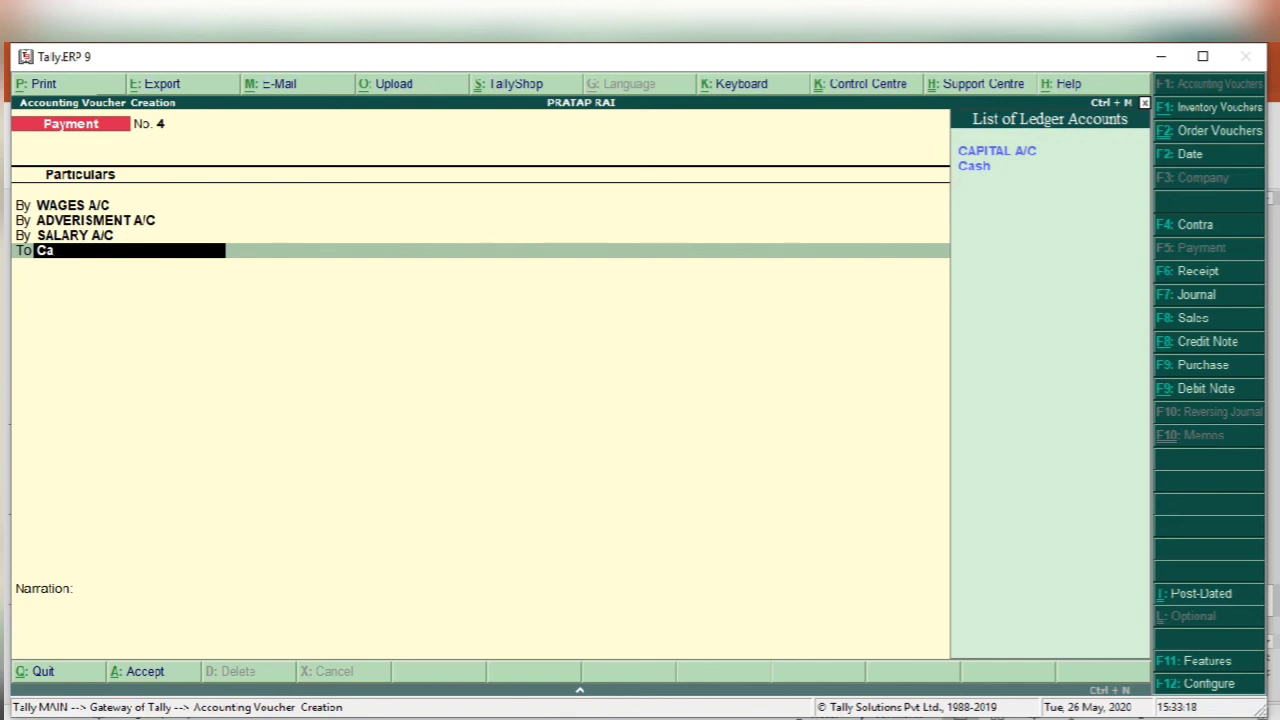
key("Down")
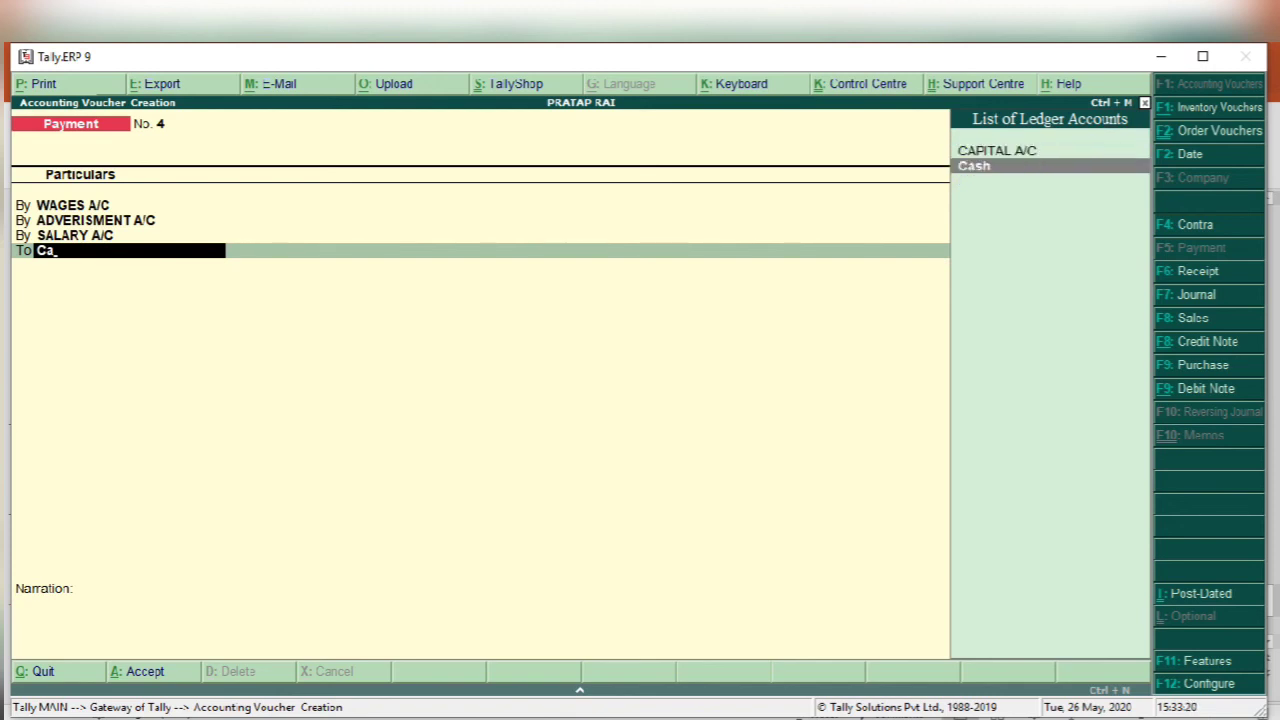
key("Return")
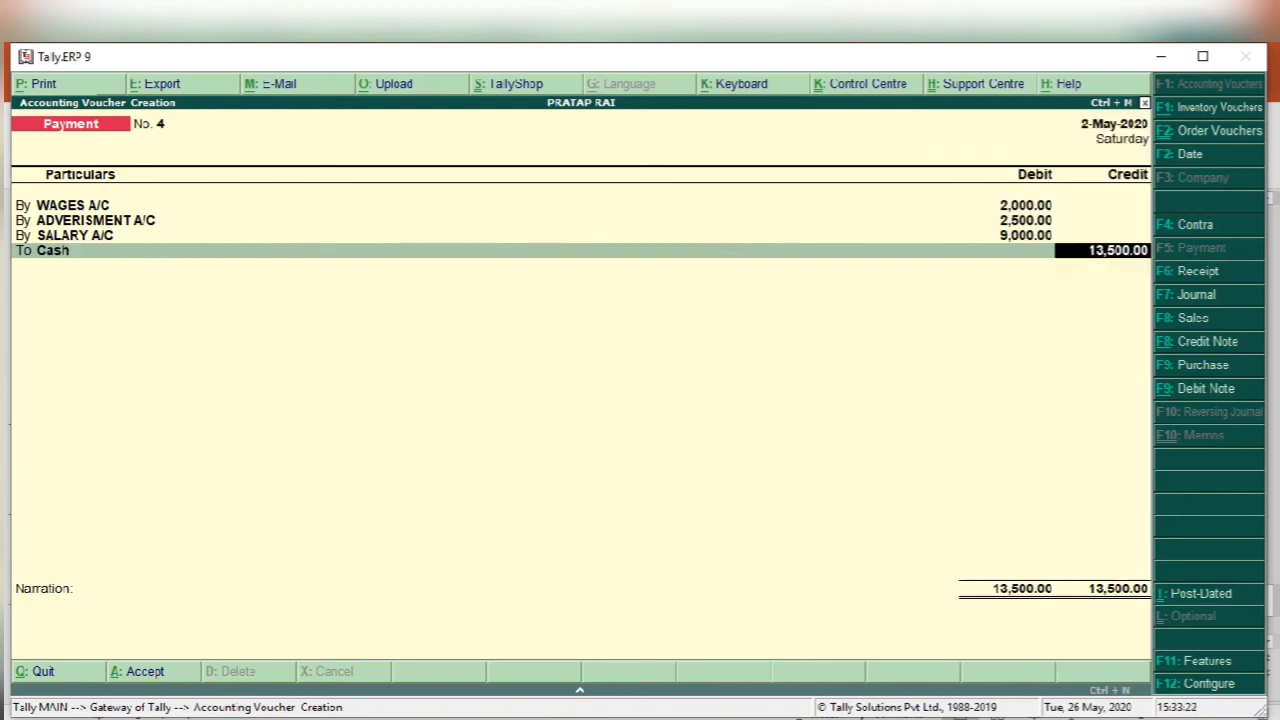
key("Return")
key("Return")
key("Return")
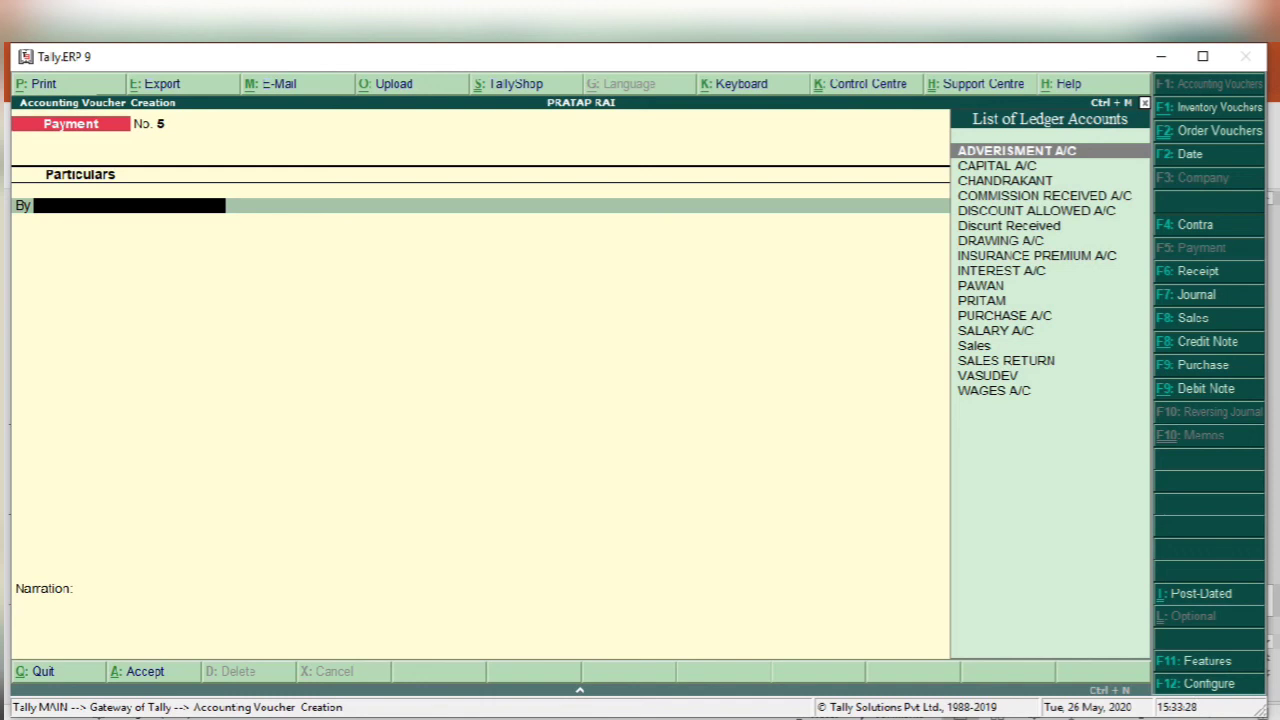
- Start a receipt voucher and credit INTEREST A/C with 500, checking the amount on slide 12 in PowerPoint
key("F6")
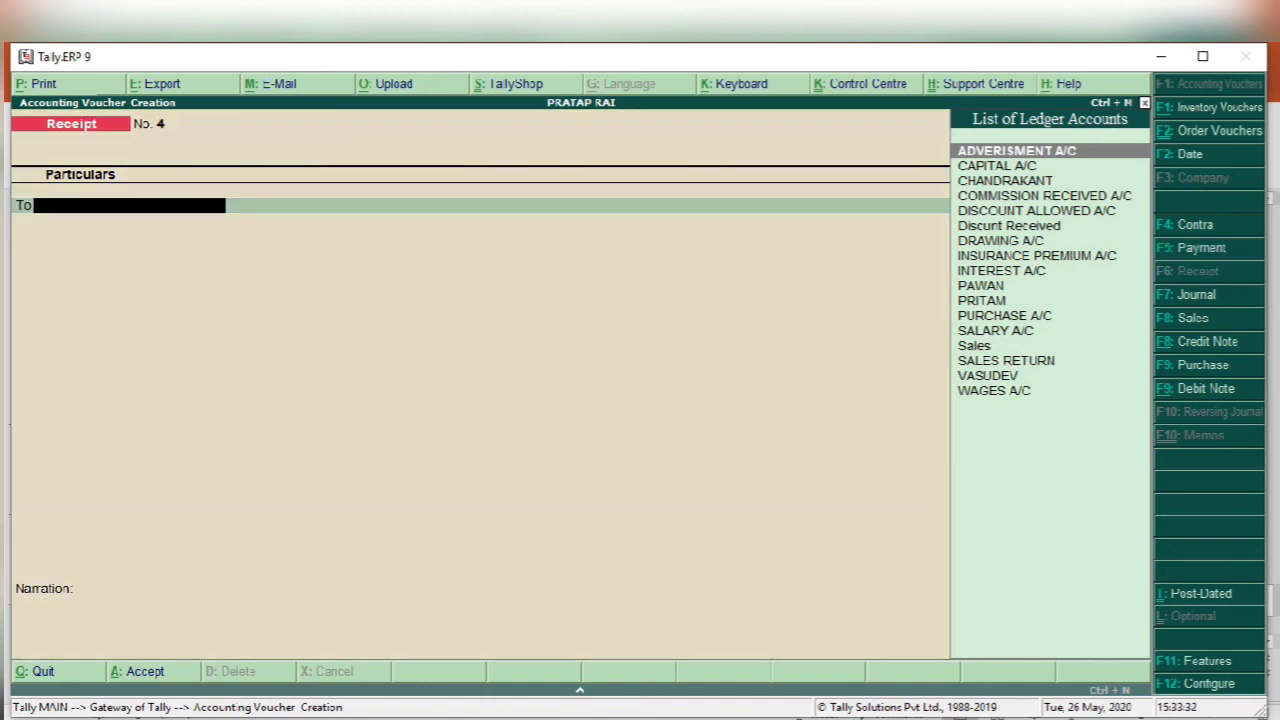
type("inte")
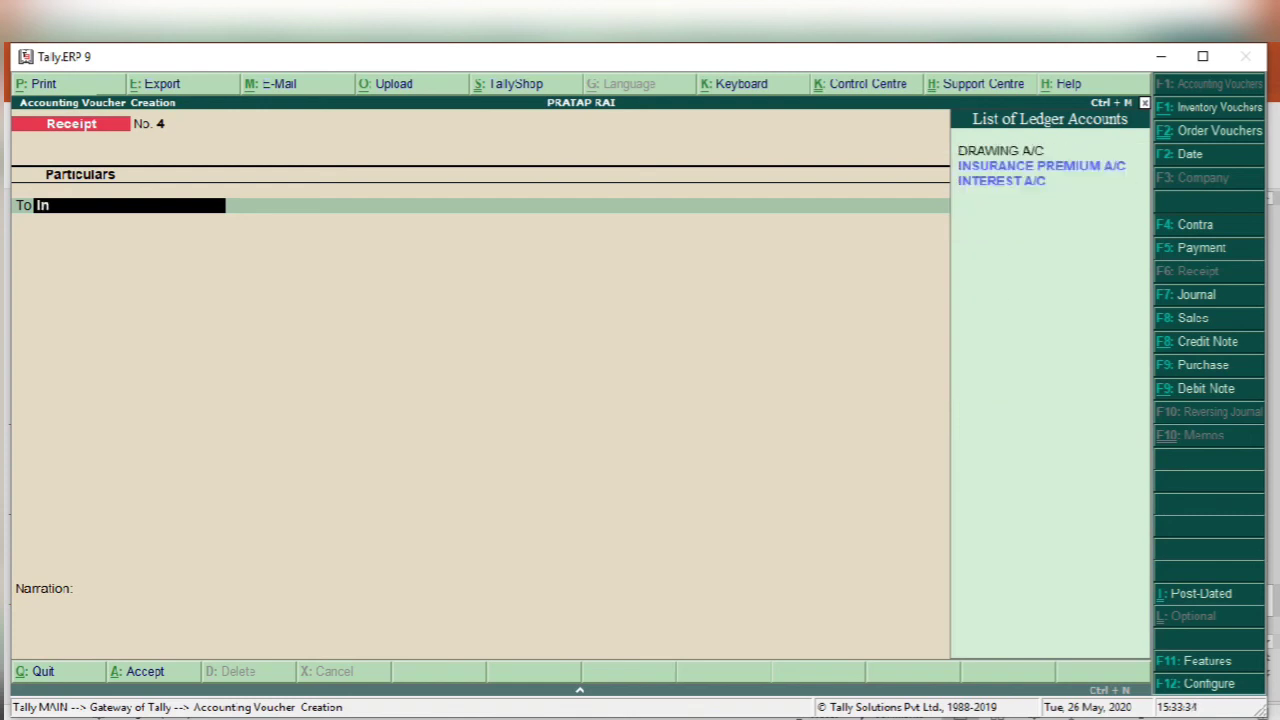
key("Return")
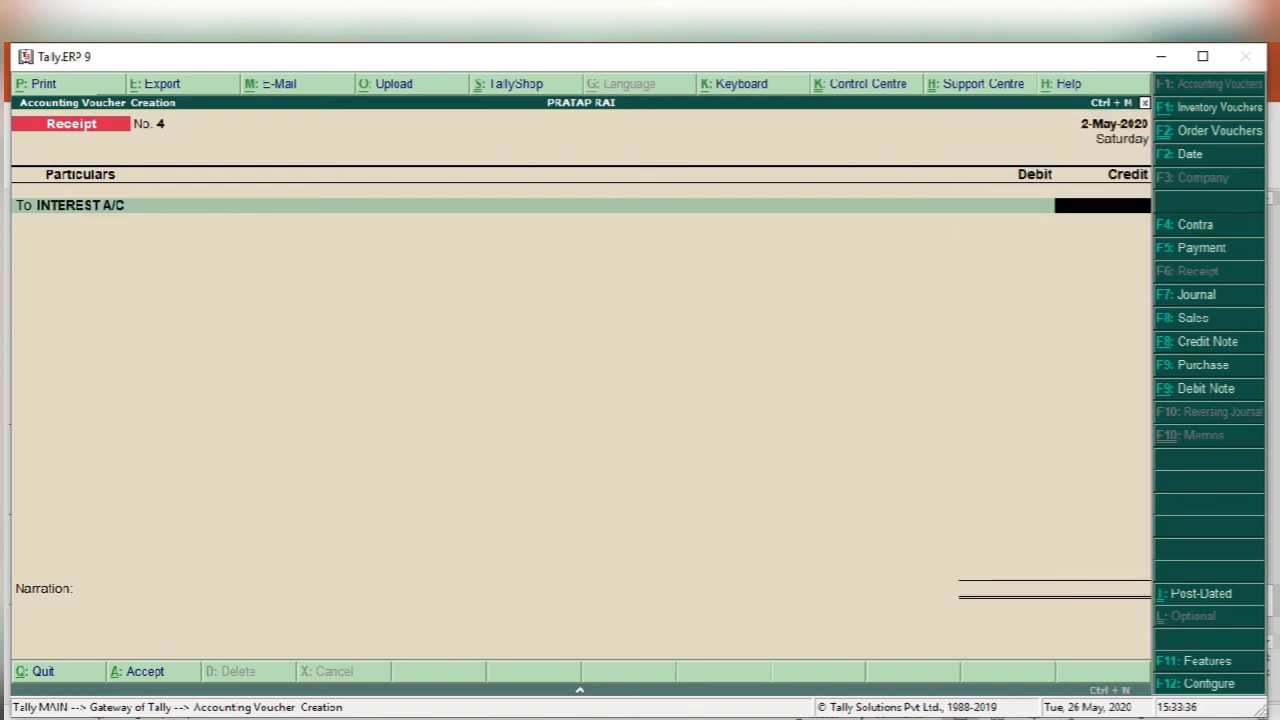
key("alt+Tab")
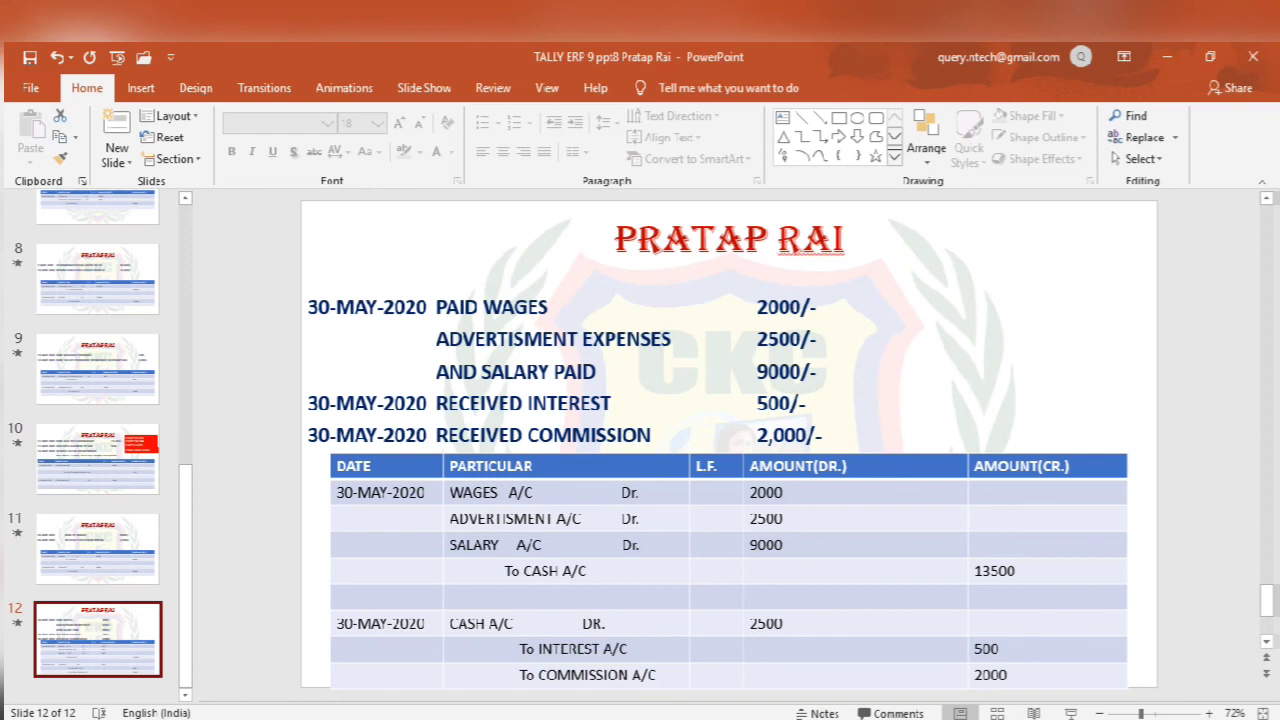
key("alt+Tab")
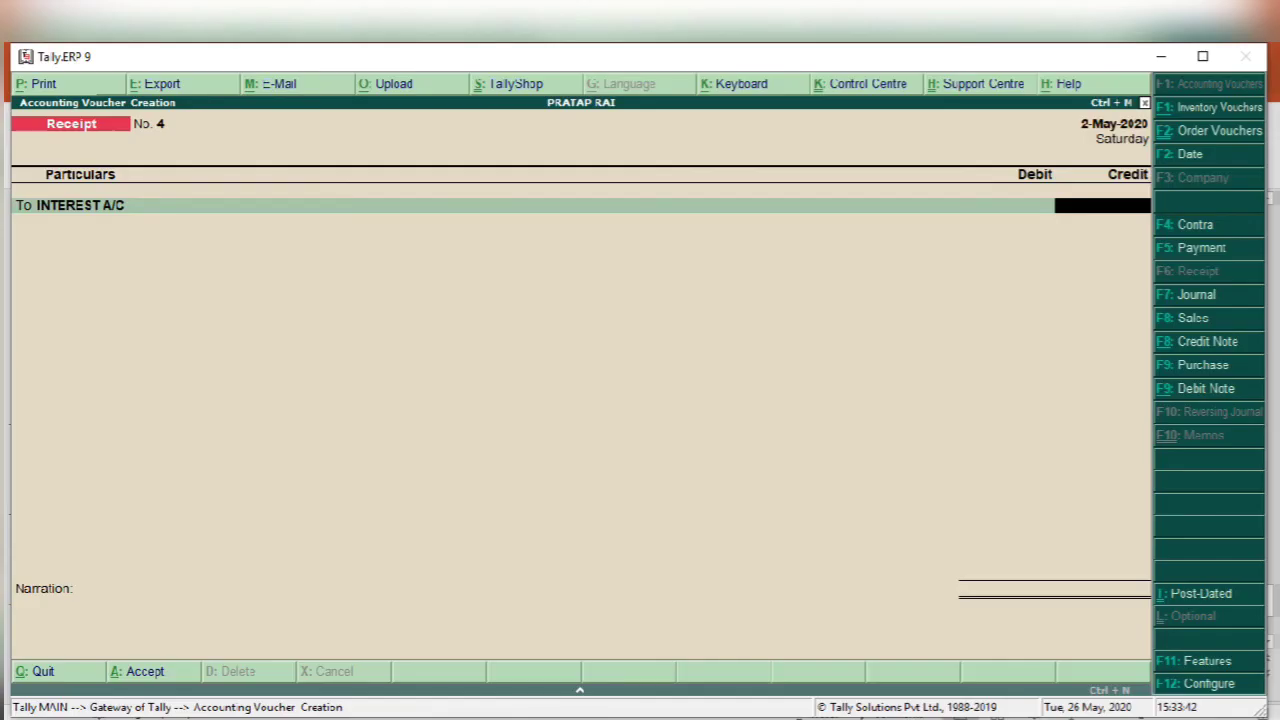
type("500")
key("Return")
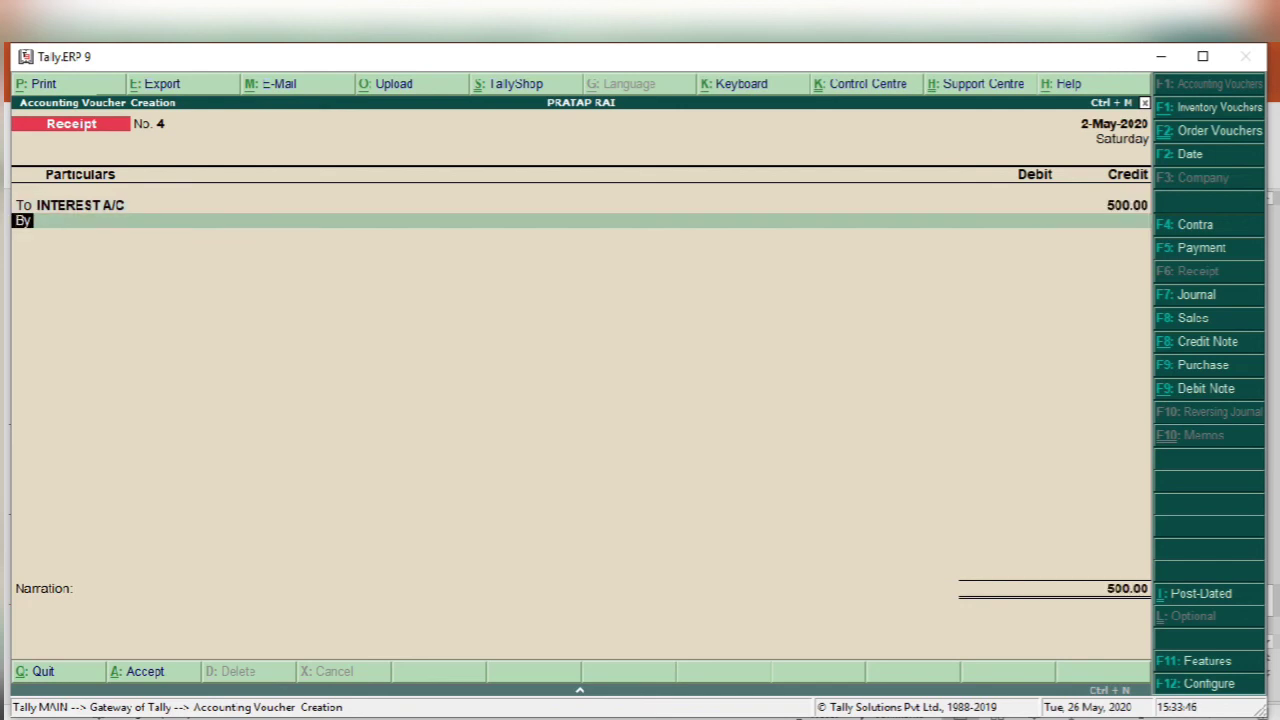
- Make the second line of the receipt voucher a credit entry for COMMISSION RECEIVED A/C with 2,000, checking the amount on slide 12 in PowerPoint
type("t")
key("Return")
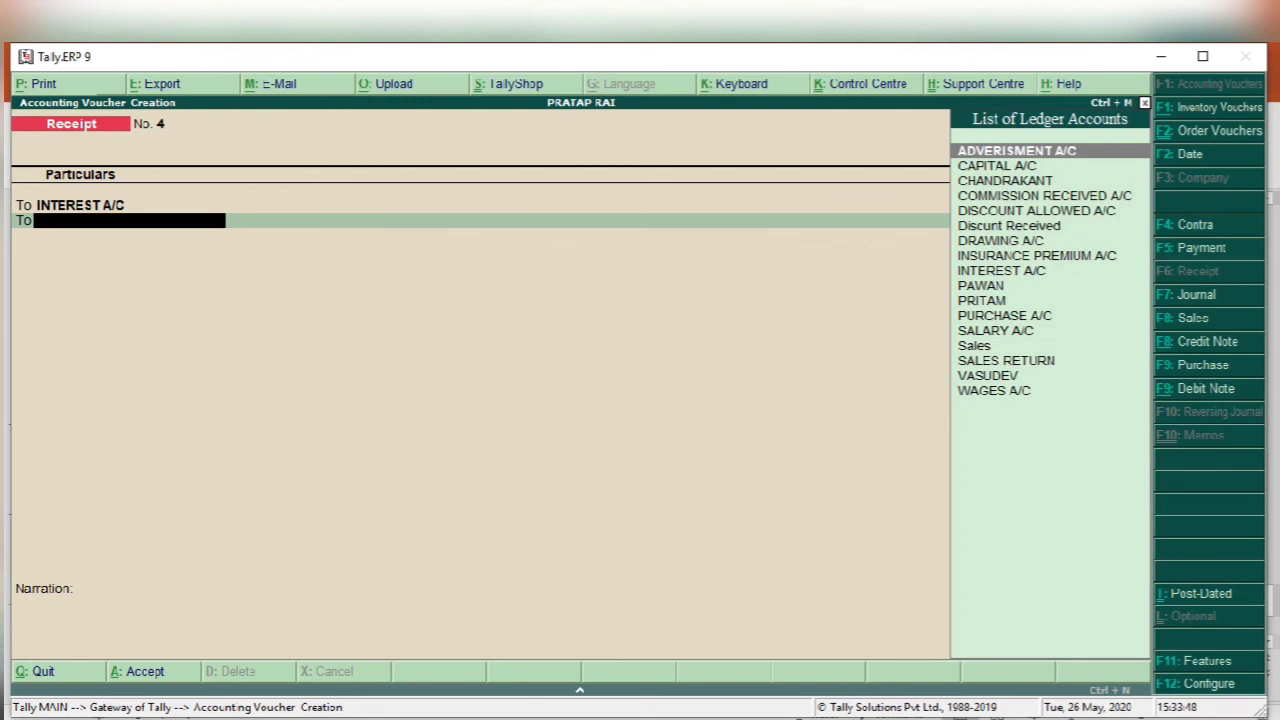
type("Ca")
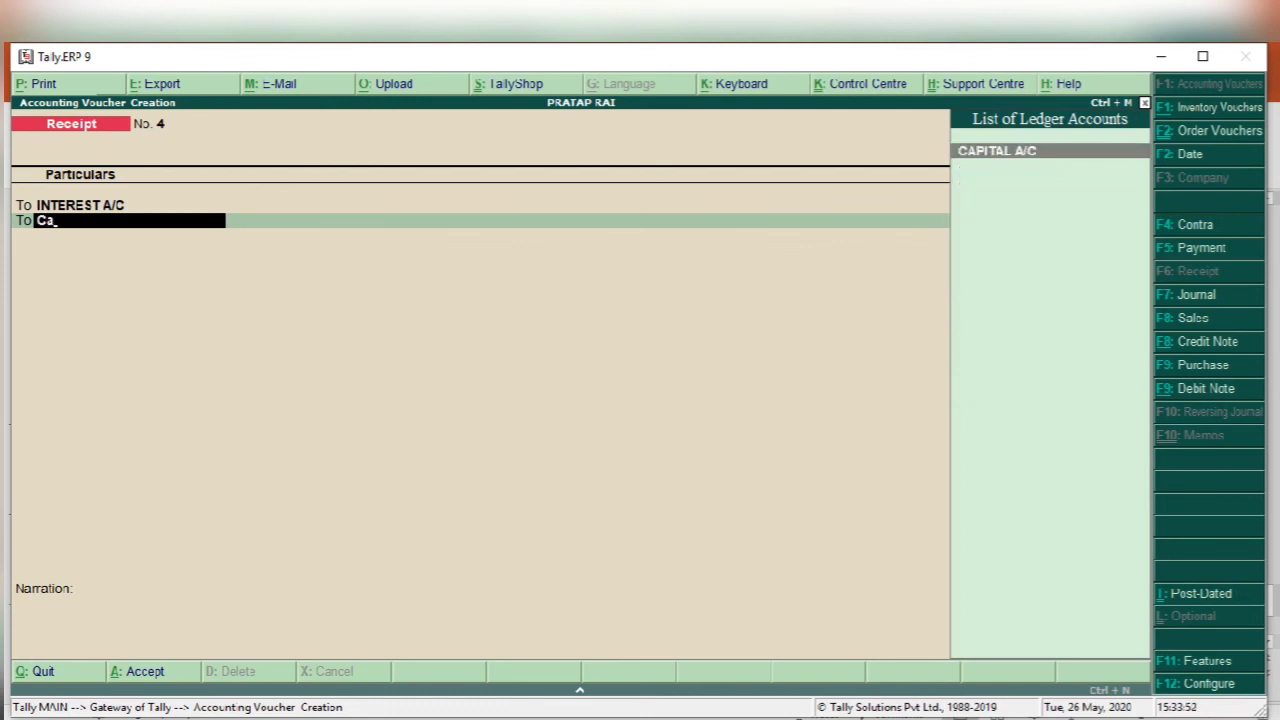
key("BackSpace")
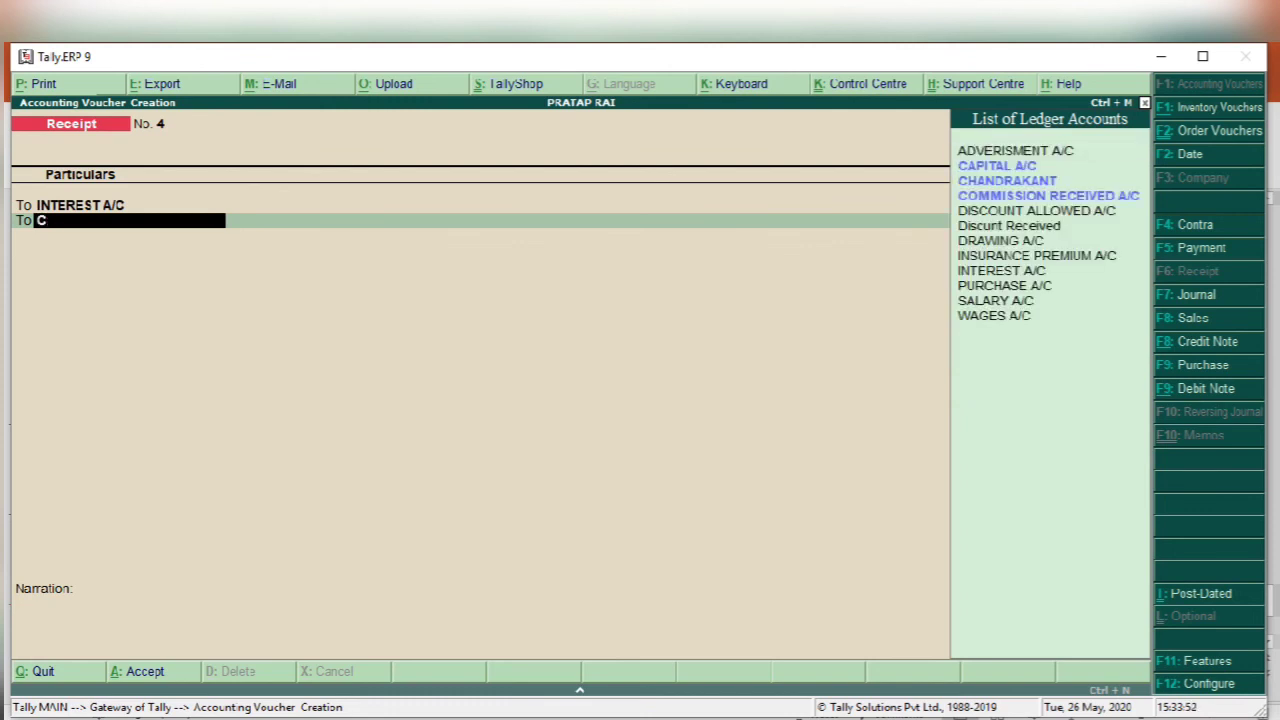
type("o")
key("Return")
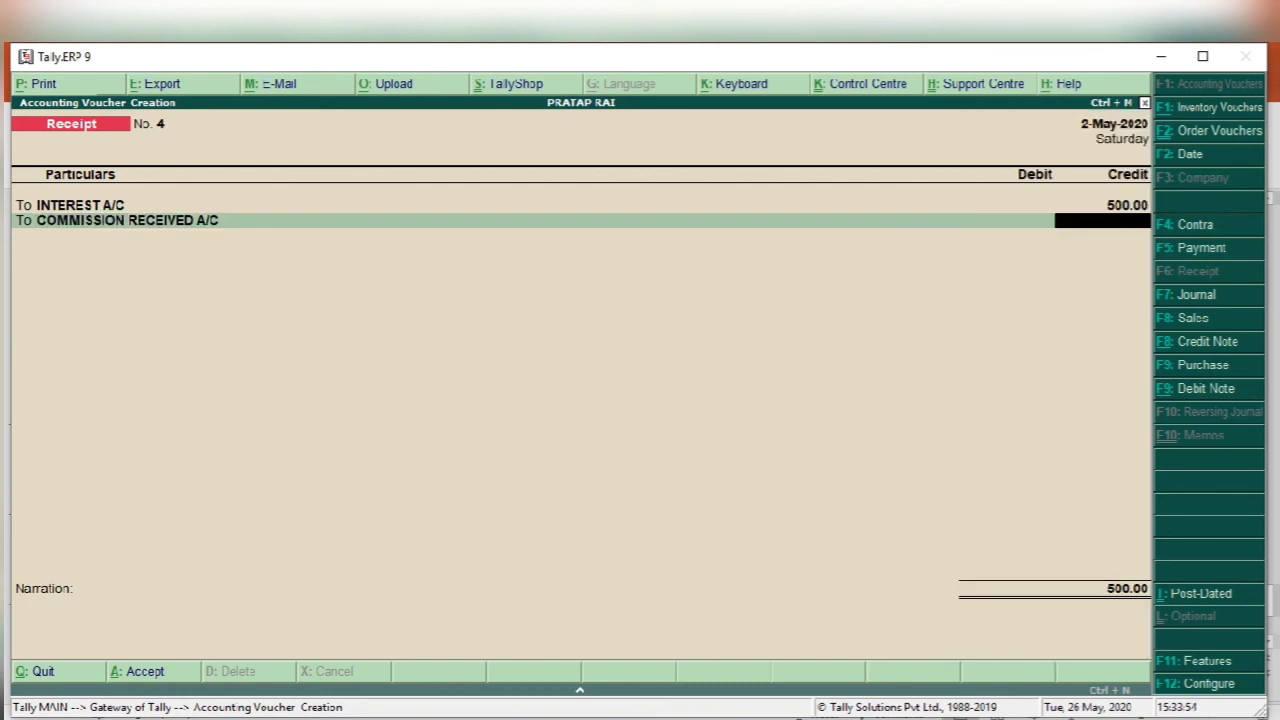
type("2000")
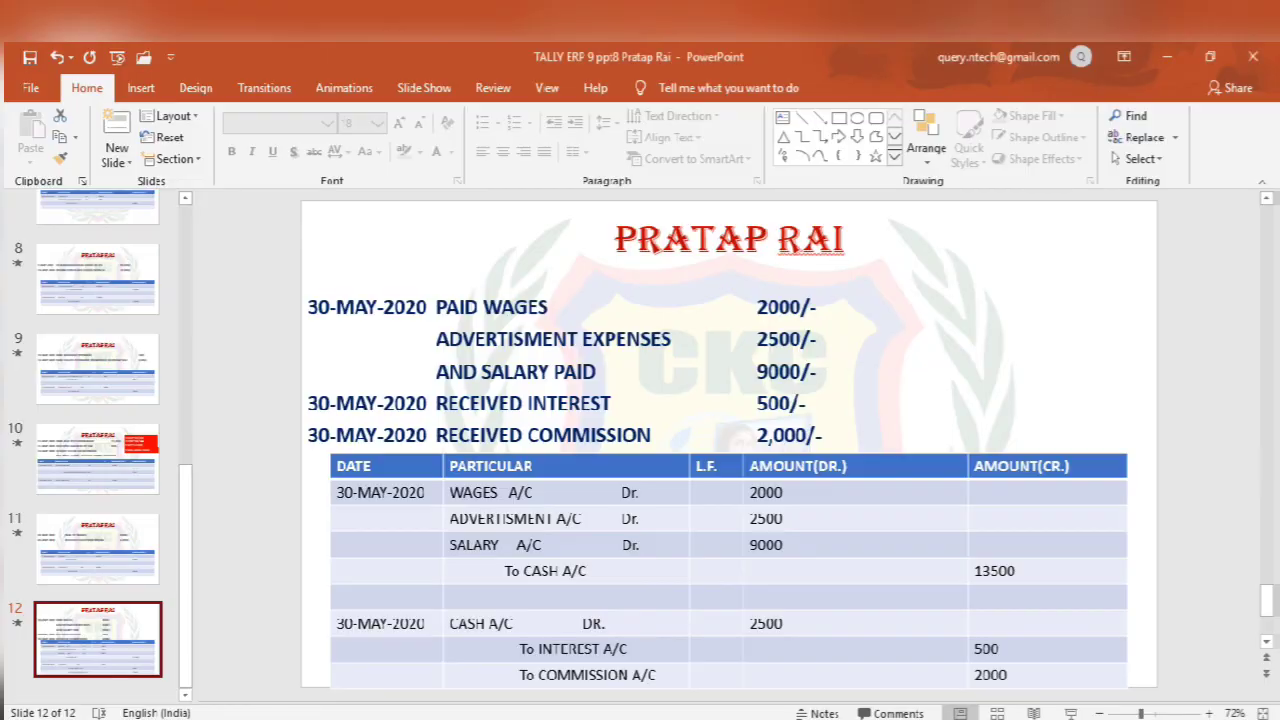
key("alt+Tab")
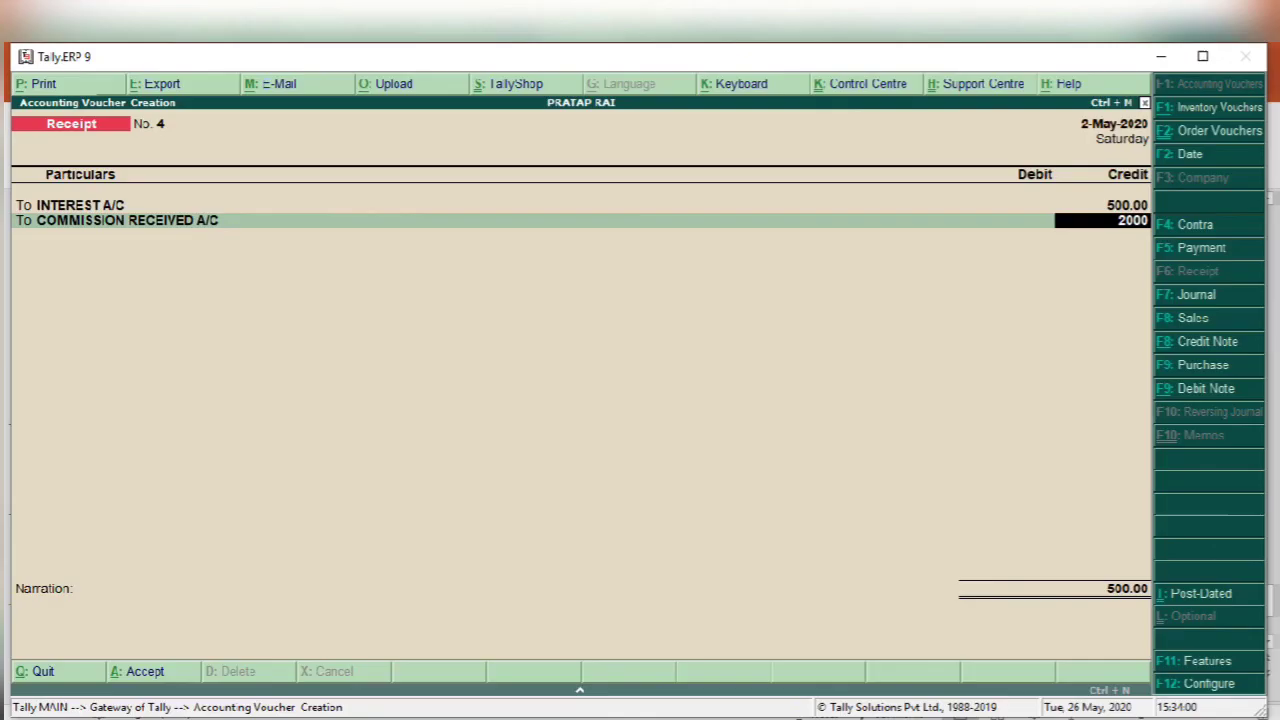
key("Return")
- Debit Cash with 2,500 and save the receipt voucher with a blank narration
key("Return")
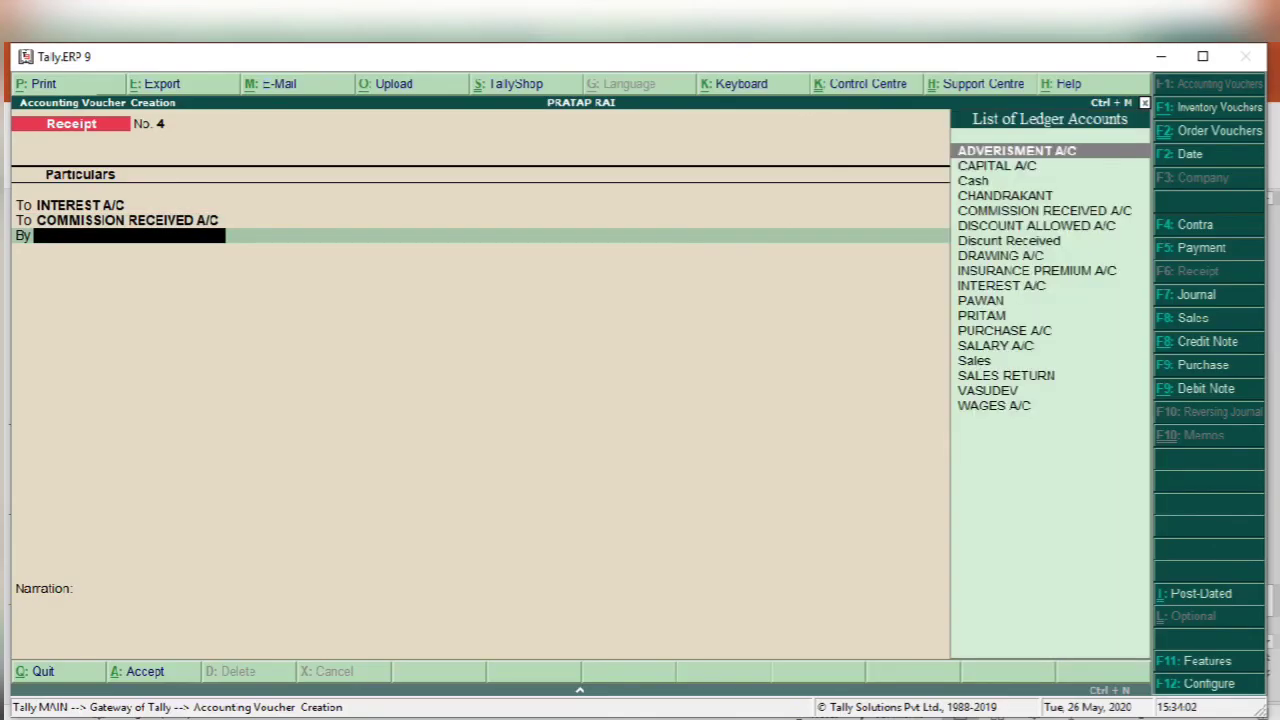
type("Ca")
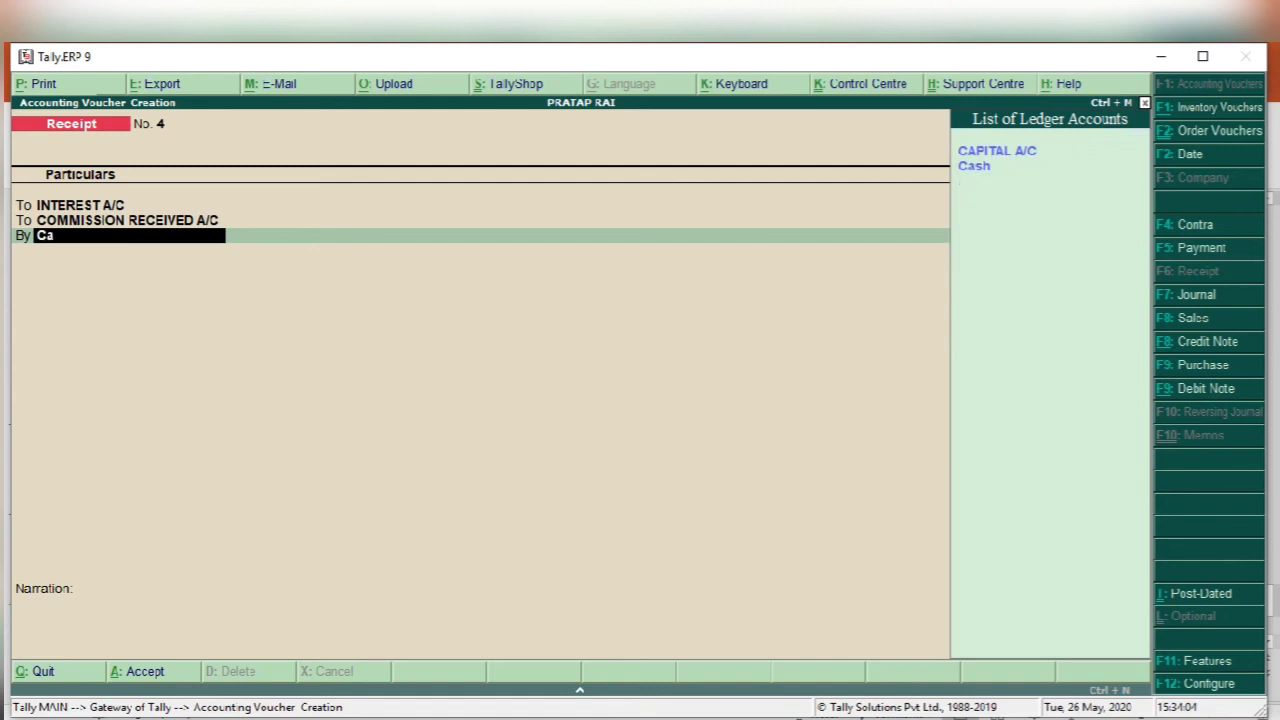
key("Down")
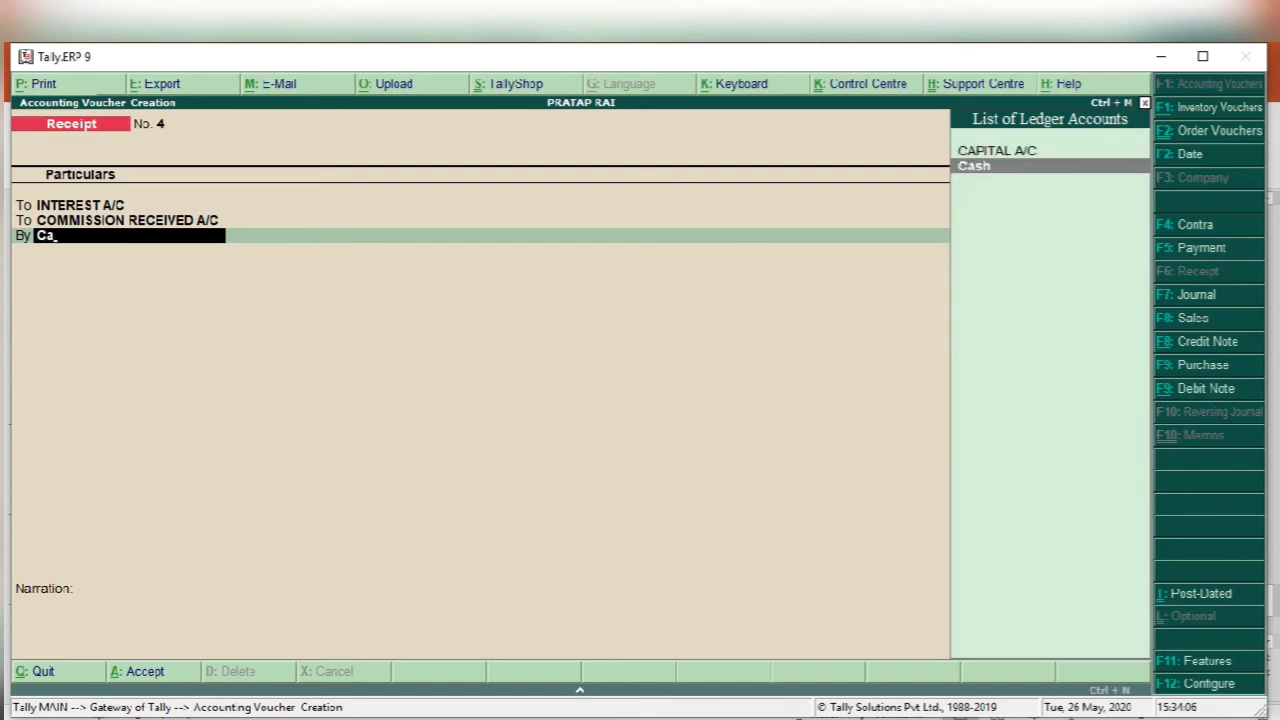
key("Return")
key("Return")
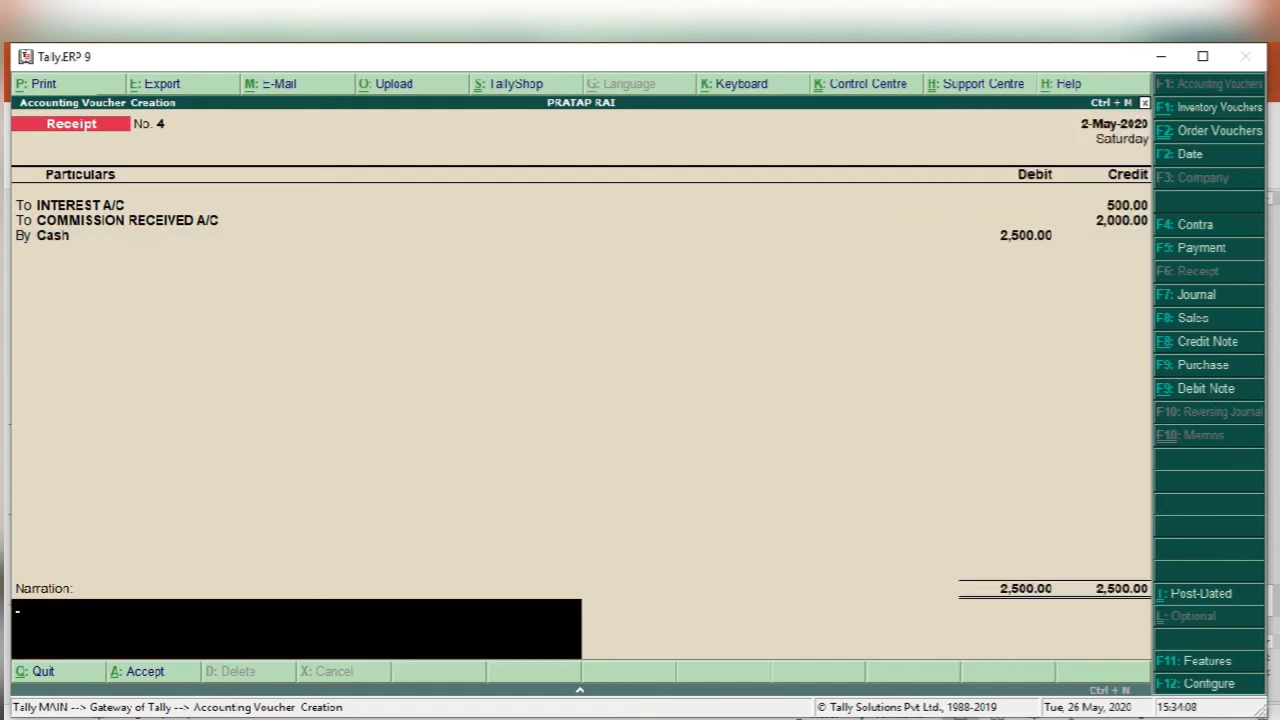
key("Return")
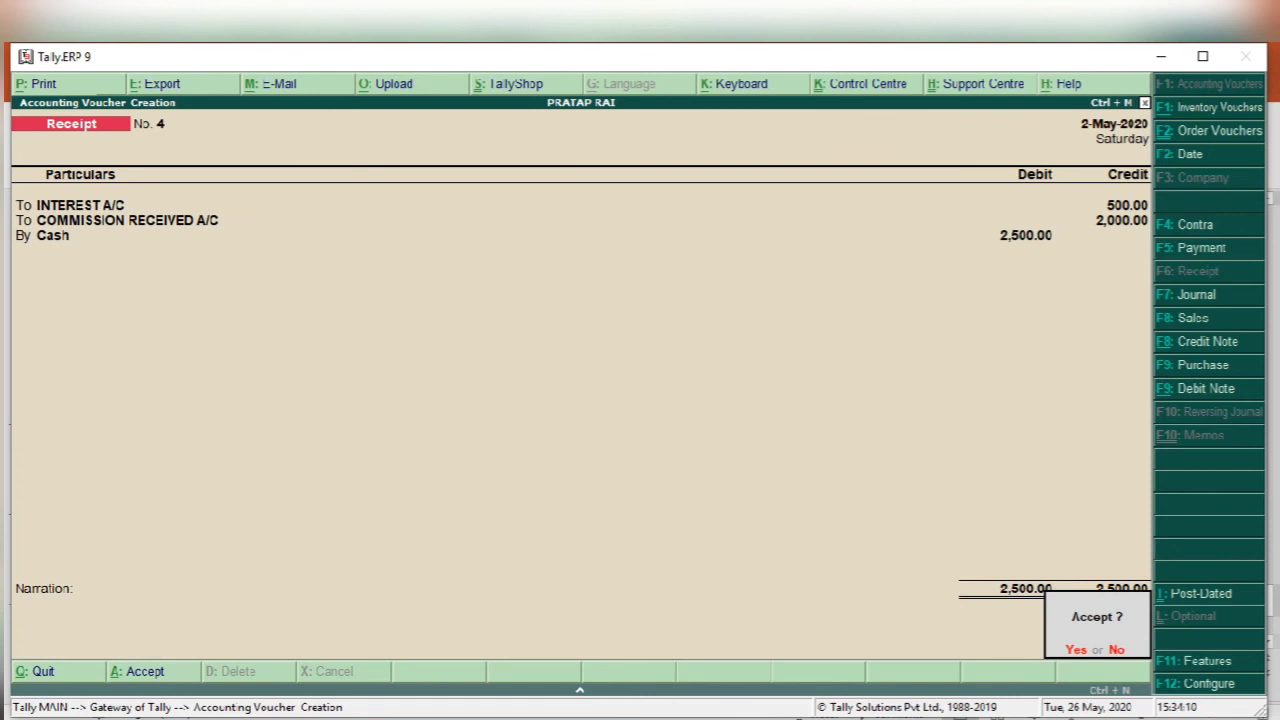
key("Return")
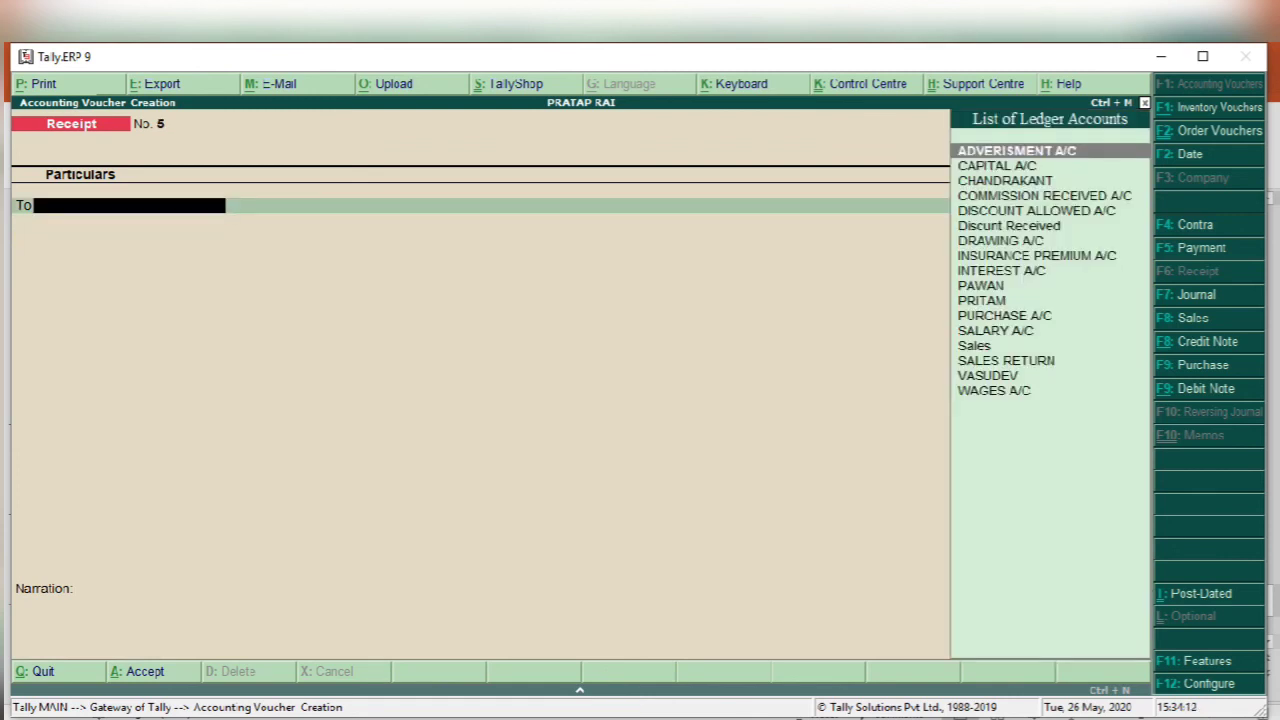